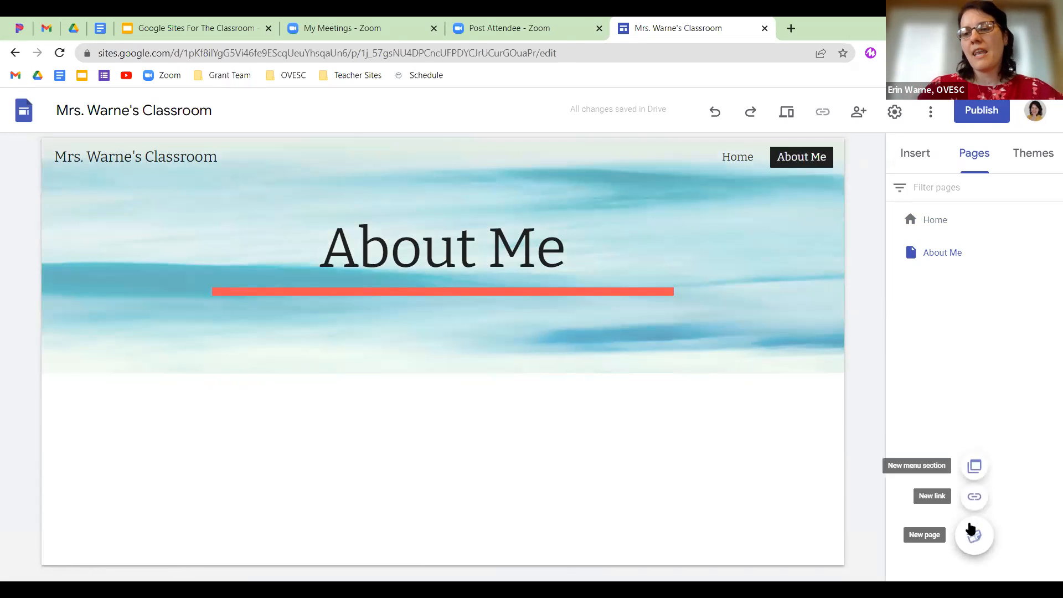
Create a new page named 'Homework' after Home and About Me.
{"action": "left_click", "coordinate": [973, 535]}
{"action": "type", "text": "Homework"}
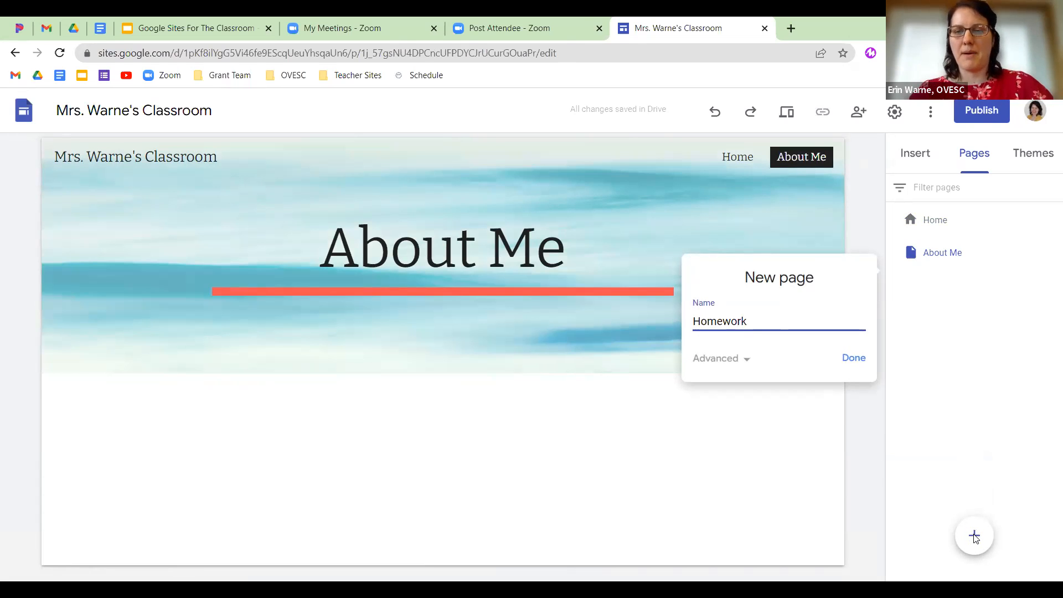
{"action": "key", "text": "Return"}
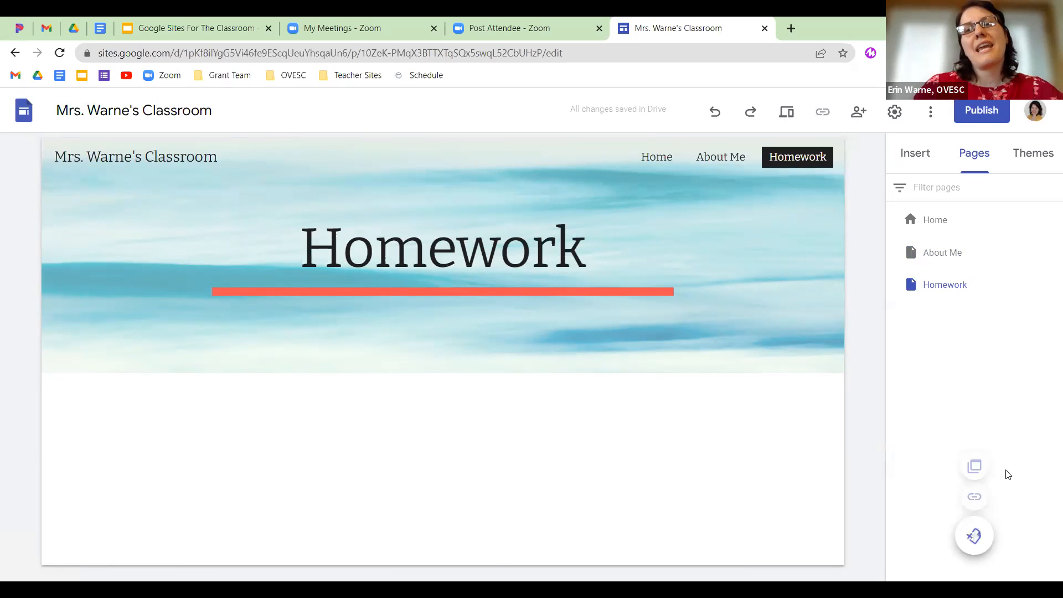
{"action": "mouse_move", "coordinate": [950, 296]}
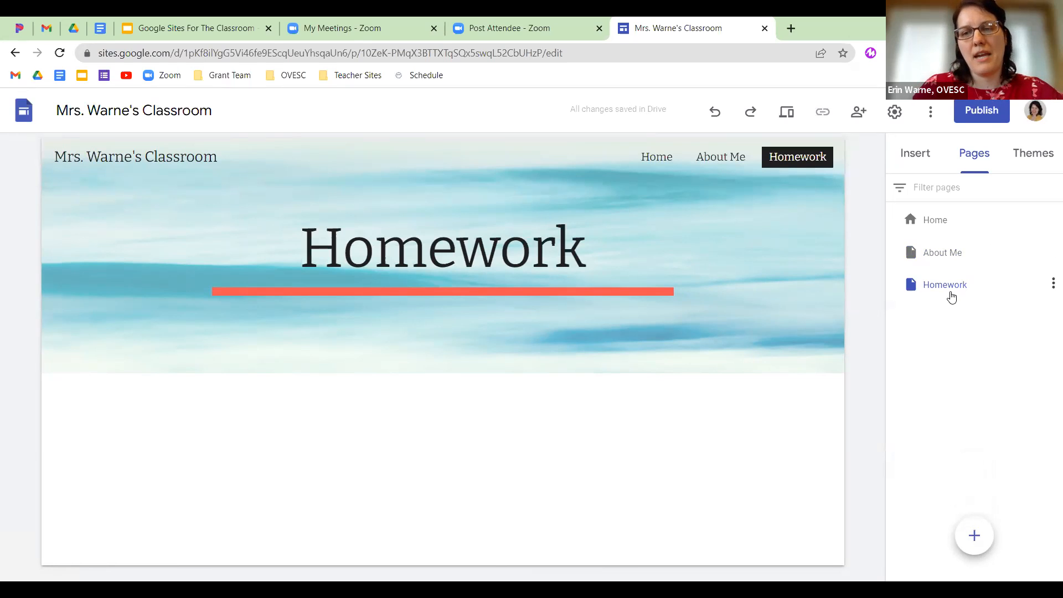
Add a subpage named 'Videos' under the Homework page.
{"action": "left_click", "coordinate": [1052, 284]}
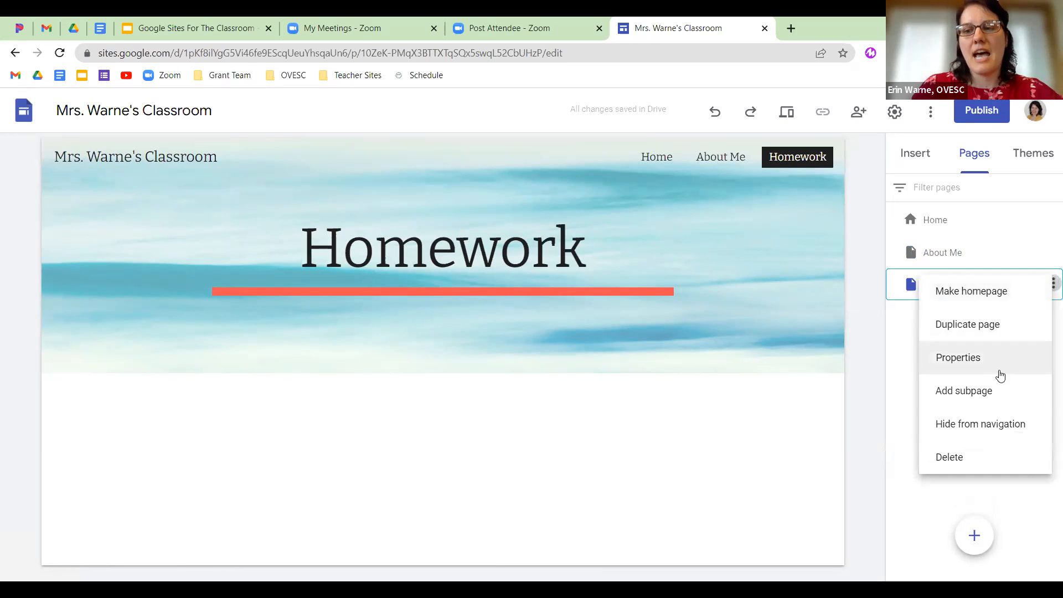
{"action": "left_click", "coordinate": [989, 397]}
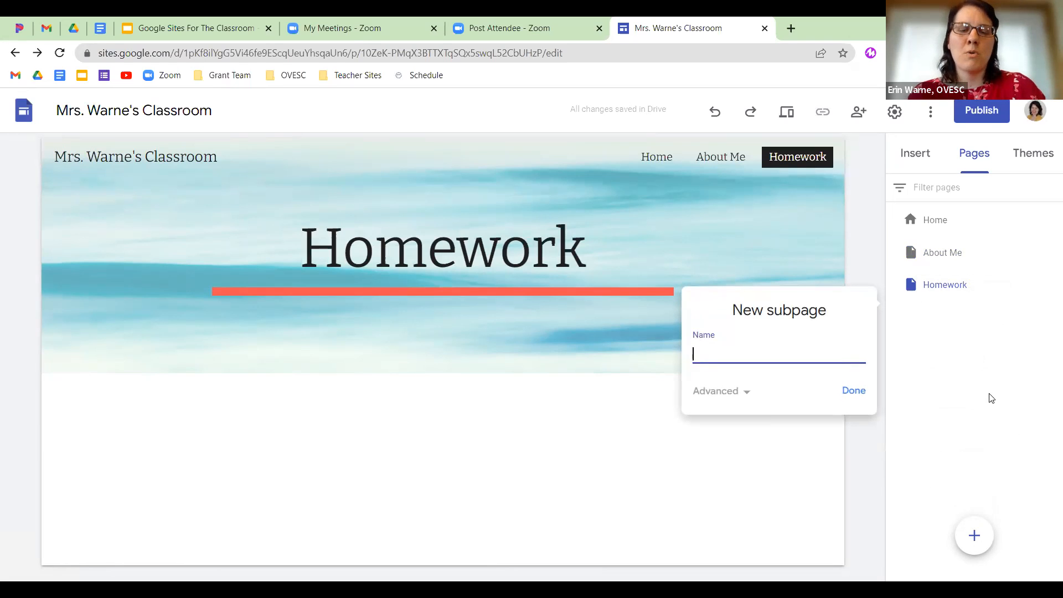
{"action": "type", "text": "Videos"}
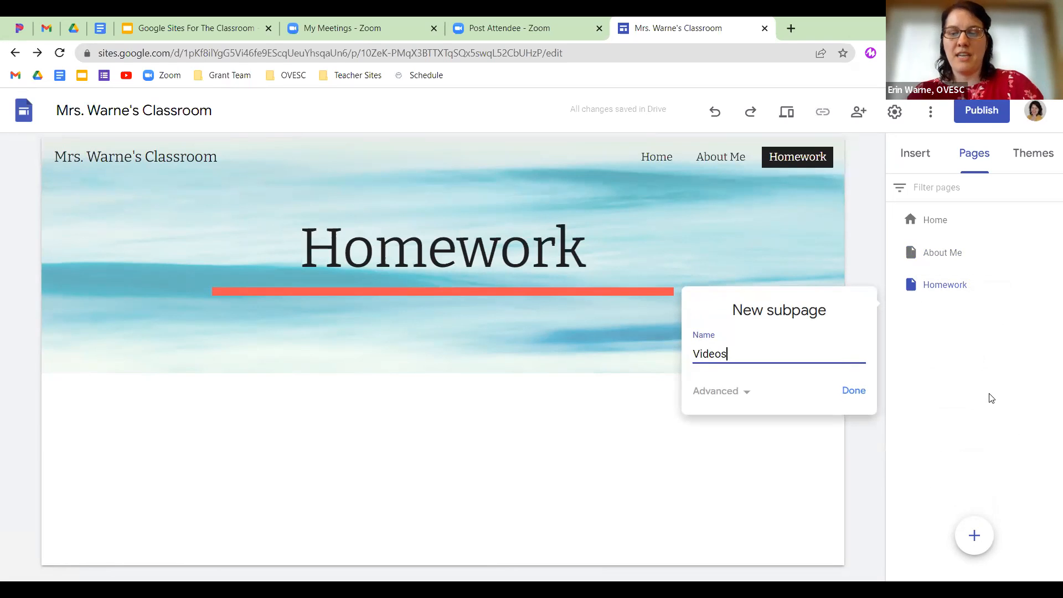
{"action": "key", "text": "Return"}
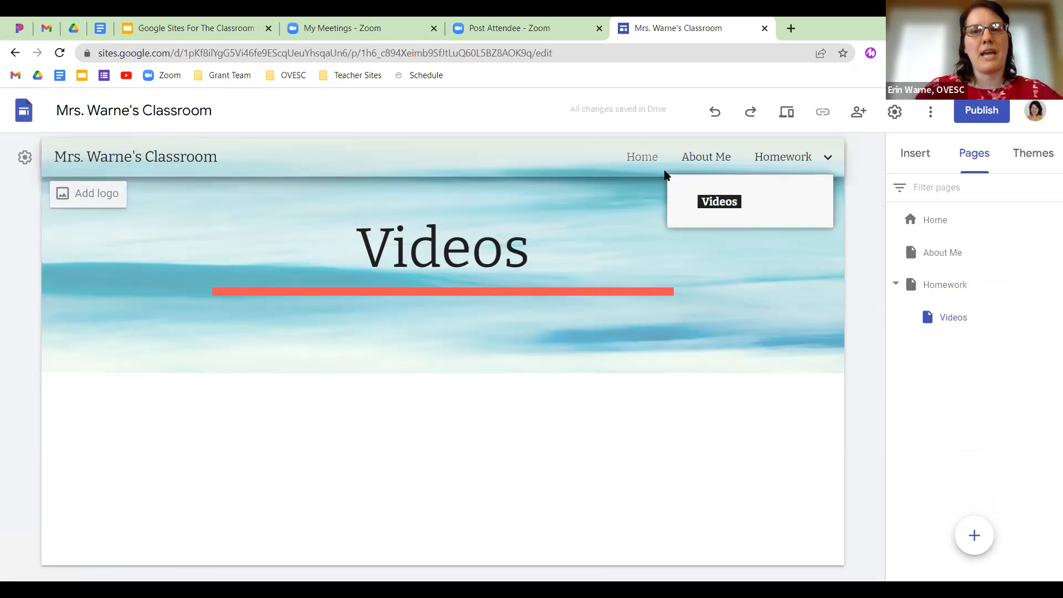
Open the Videos subpage from the Homework dropdown in the navigation.
{"action": "left_click", "coordinate": [642, 157]}
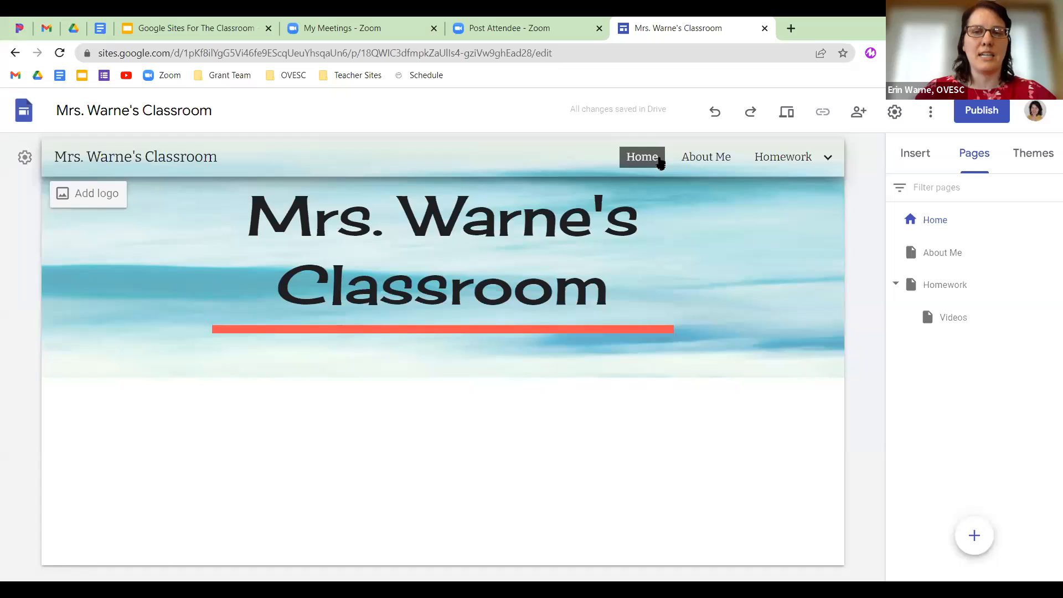
{"action": "mouse_move", "coordinate": [782, 167]}
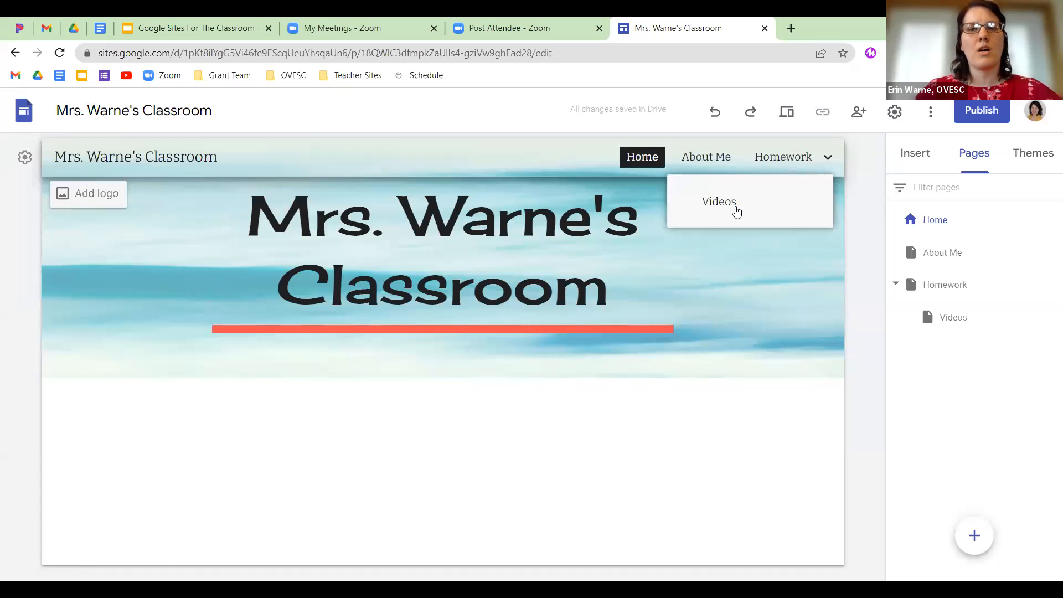
{"action": "left_click", "coordinate": [734, 209]}
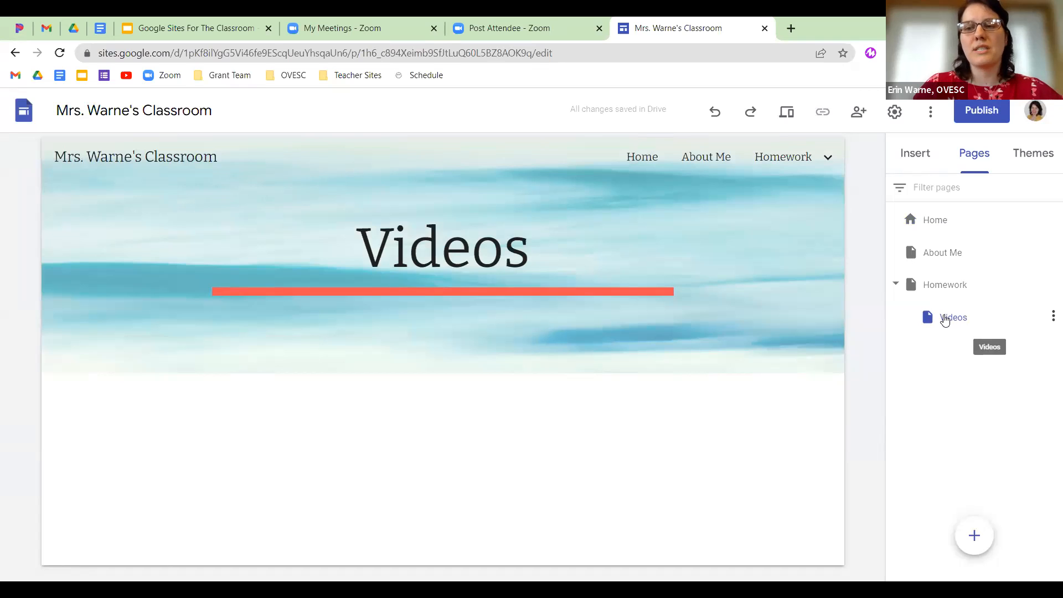
Move Videos to top level between About Me and Homework, then return to Home.
{"action": "left_click_drag", "start_coordinate": [945, 321], "coordinate": [895, 240]}
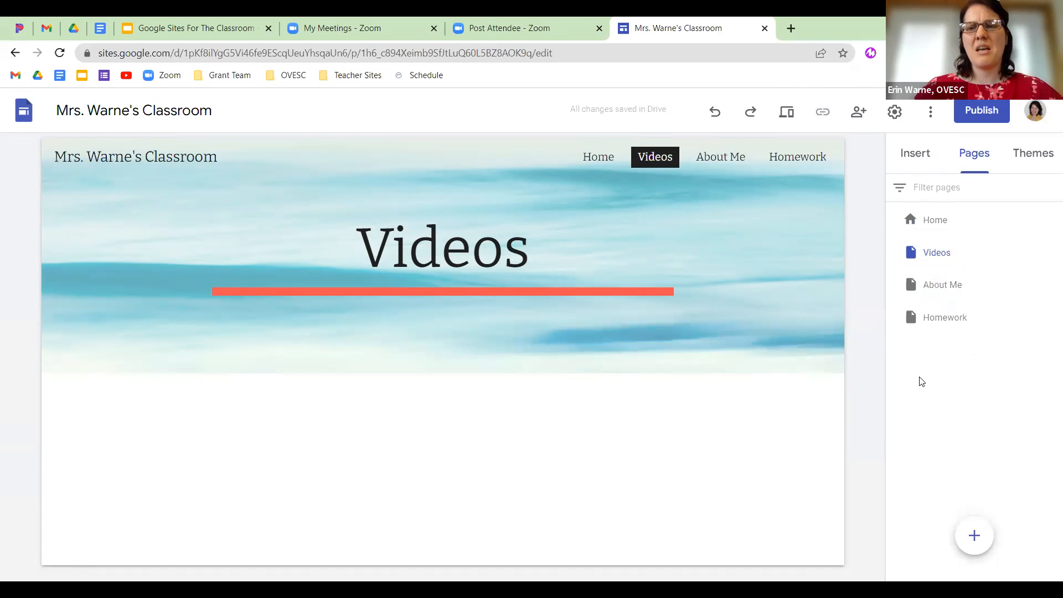
{"action": "left_click_drag", "start_coordinate": [939, 255], "coordinate": [939, 300]}
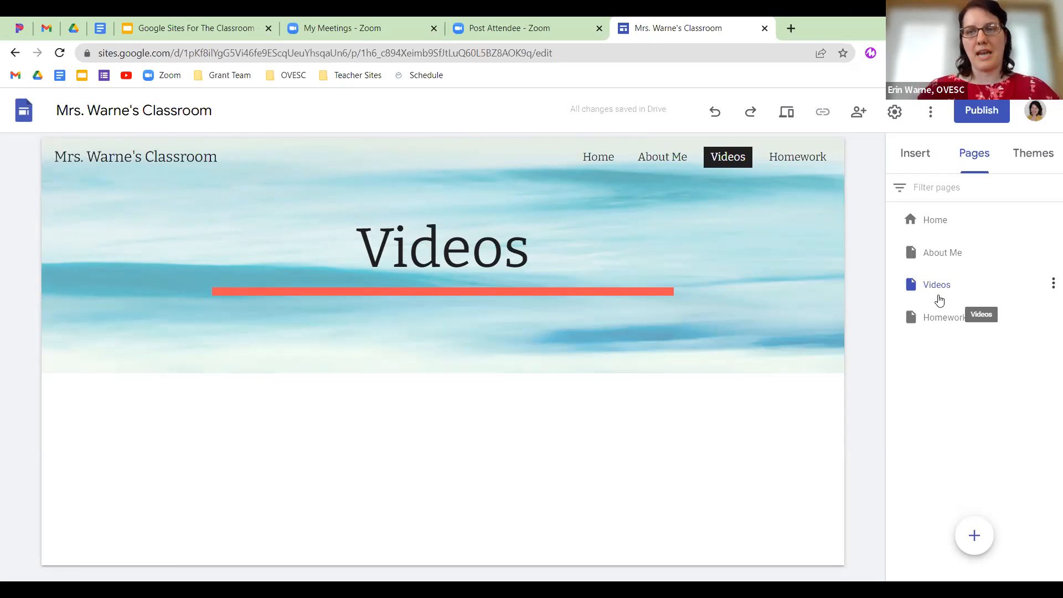
{"action": "mouse_move", "coordinate": [975, 538]}
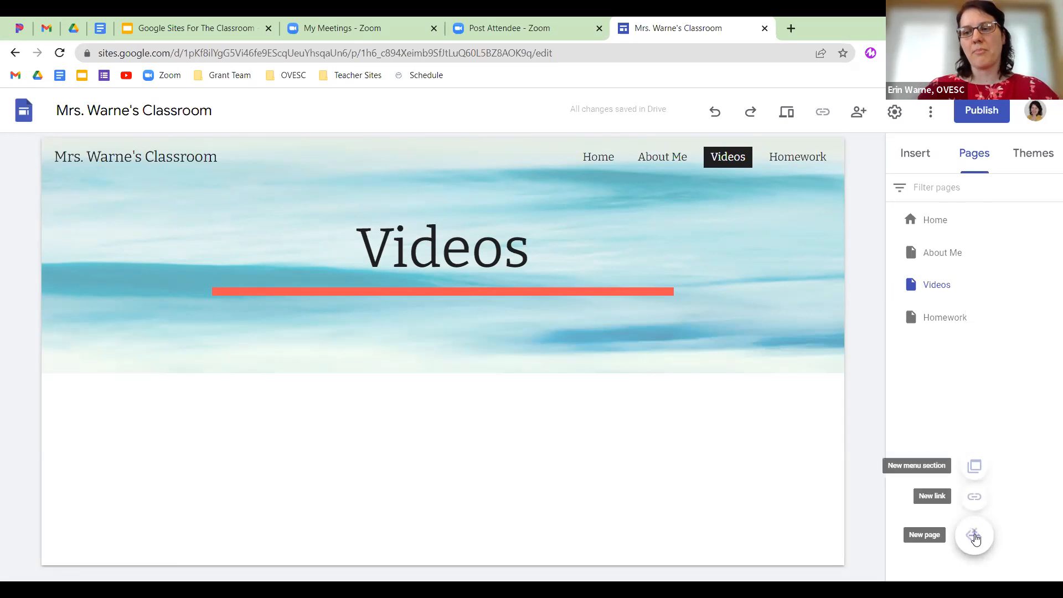
{"action": "left_click", "coordinate": [590, 157]}
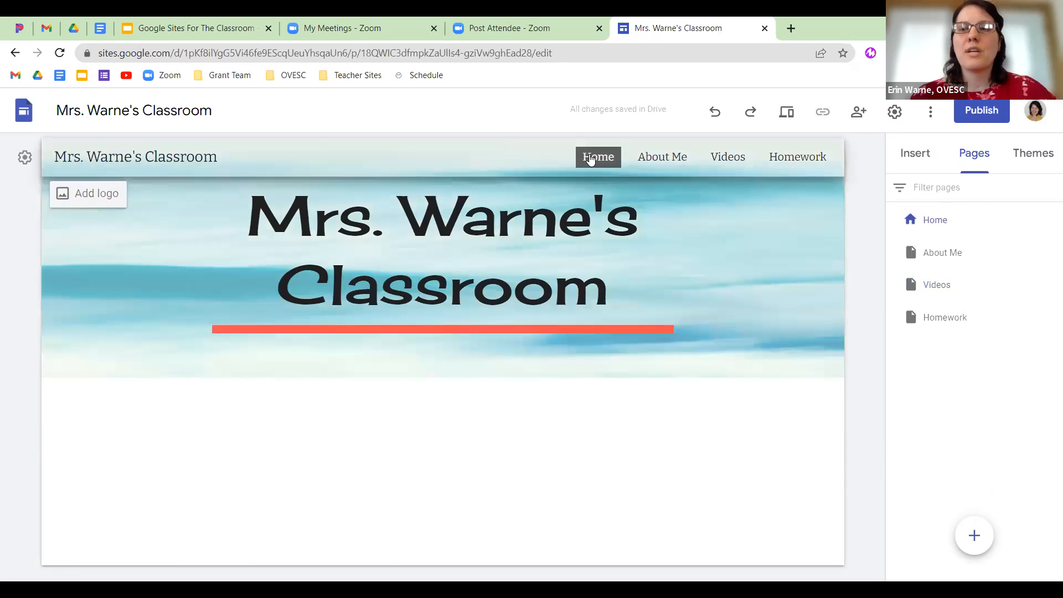
{"action": "left_click", "coordinate": [919, 154]}
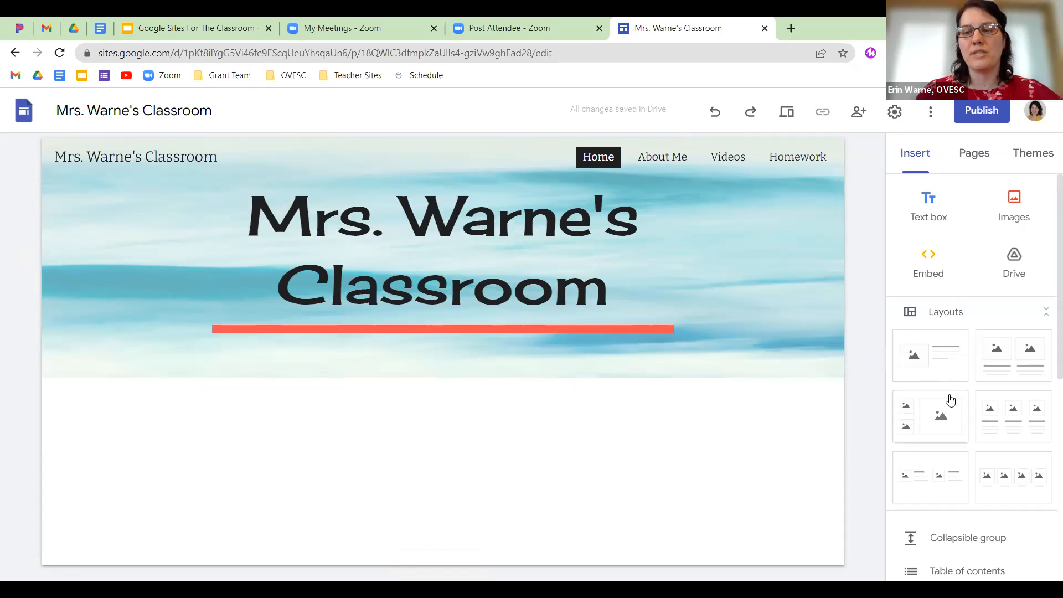
Add the first image-and-text layout to the Home page below the title.
{"action": "left_click", "coordinate": [944, 368]}
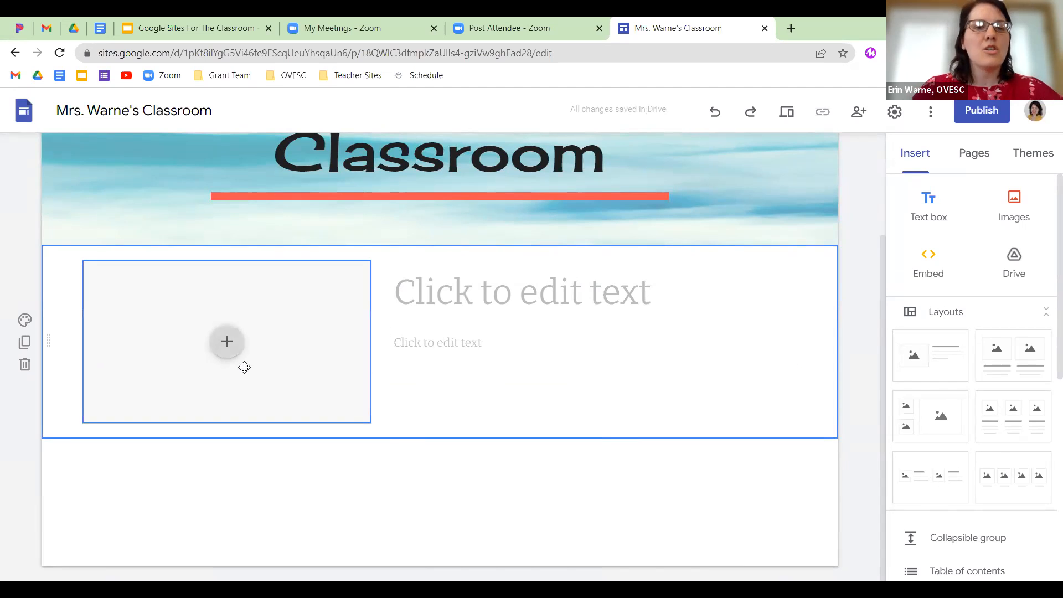
{"action": "left_click", "coordinate": [231, 346]}
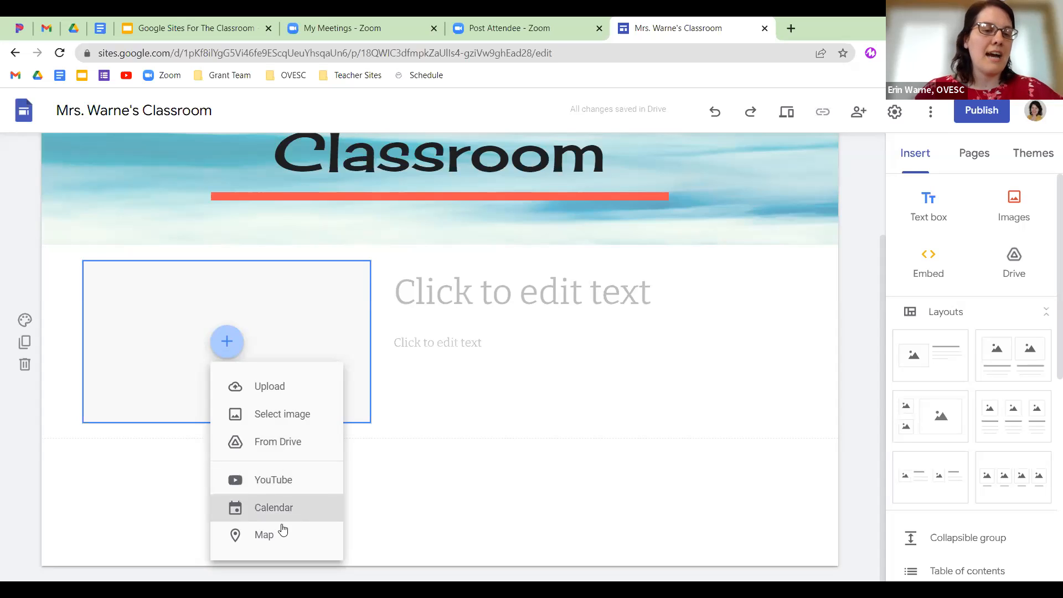
Embed the YouTube video 'Create Joy using Google Classroom' in the section's image slot.
{"action": "left_click", "coordinate": [291, 483]}
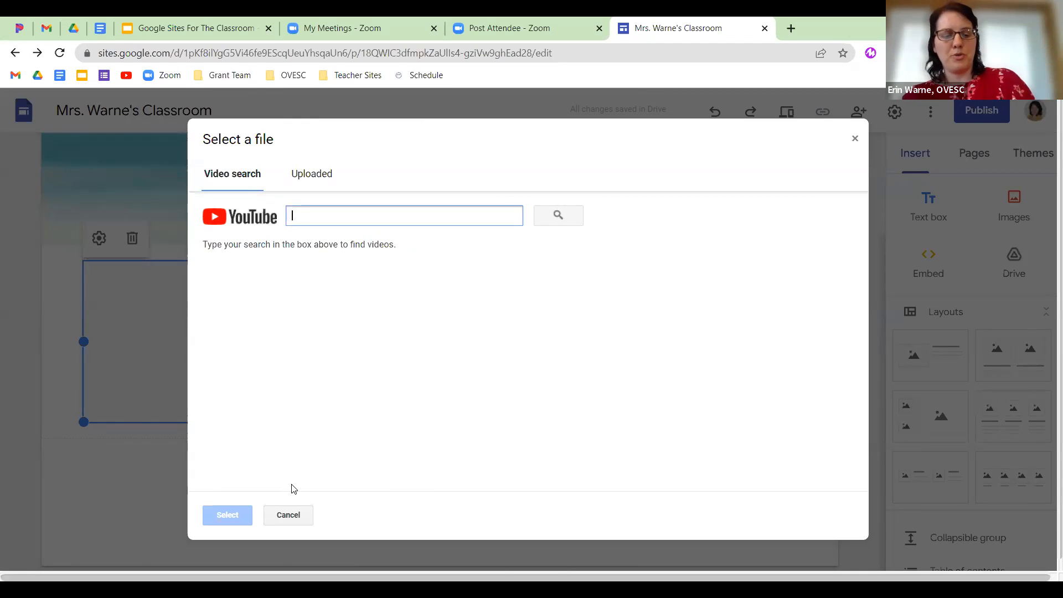
{"action": "type", "text": "Creating Joy Using "}
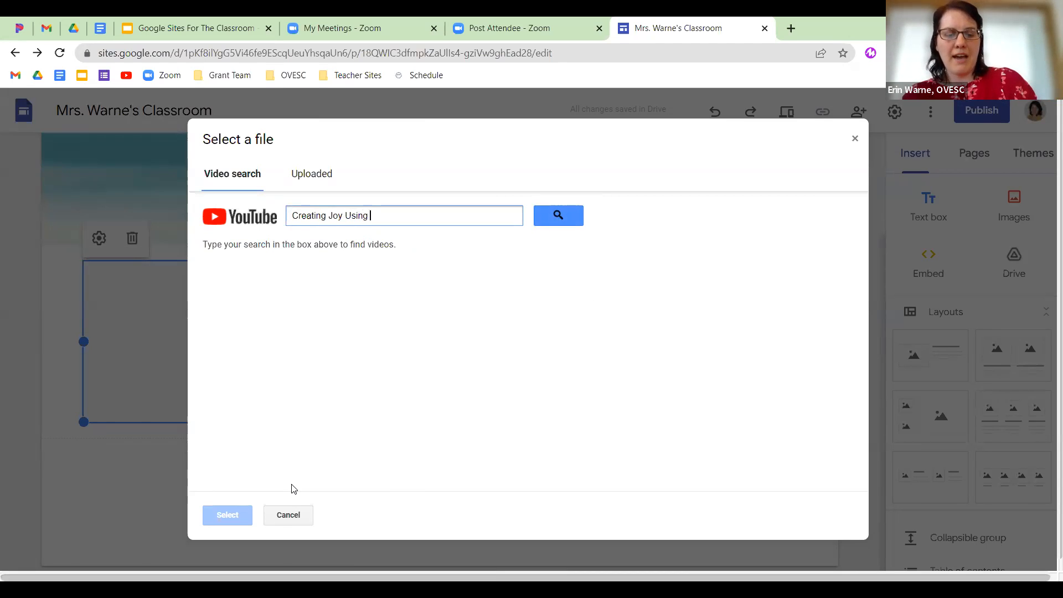
{"action": "type", "text": "Google Ca"}
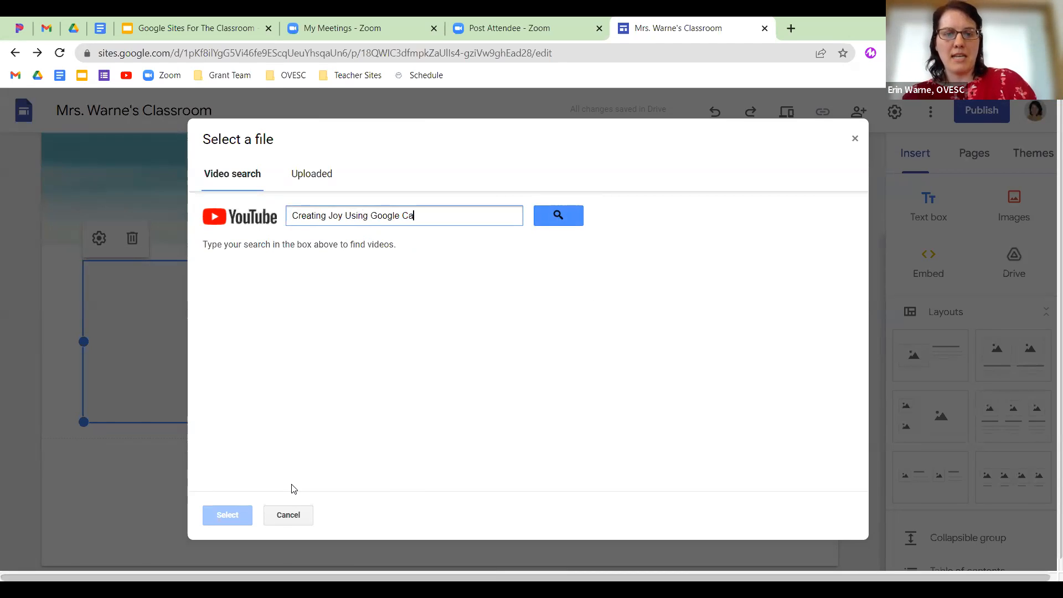
{"action": "key", "text": "BackSpace"}
{"action": "type", "text": "lassroom"}
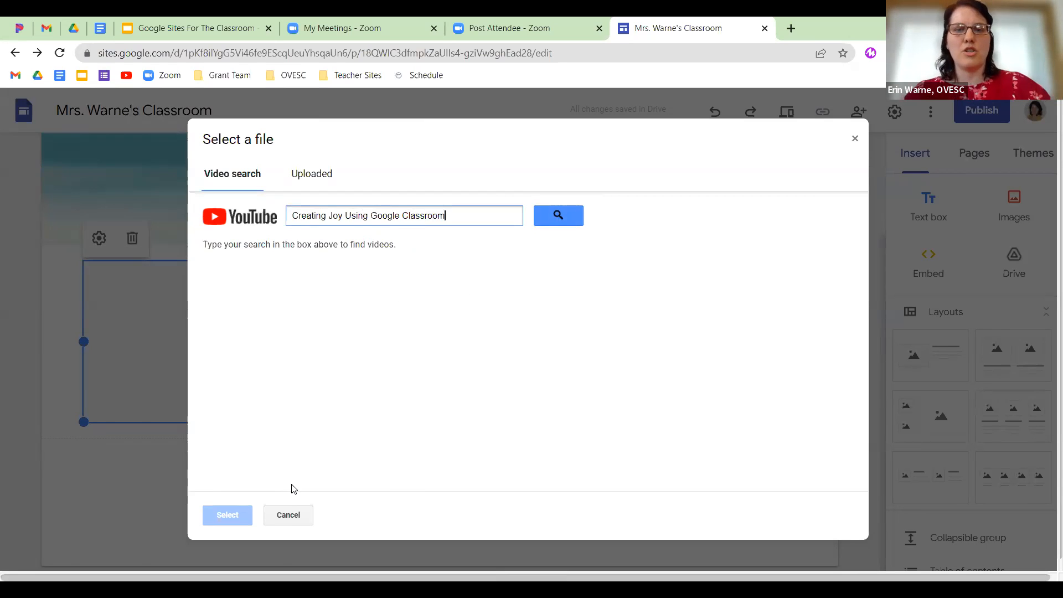
{"action": "left_click", "coordinate": [569, 217]}
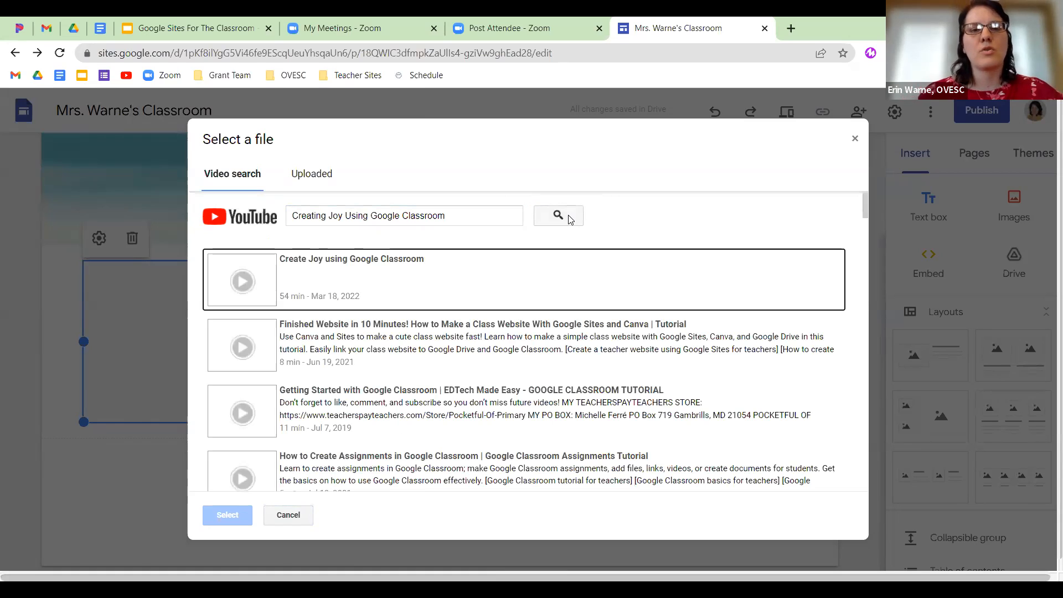
{"action": "left_click", "coordinate": [270, 266]}
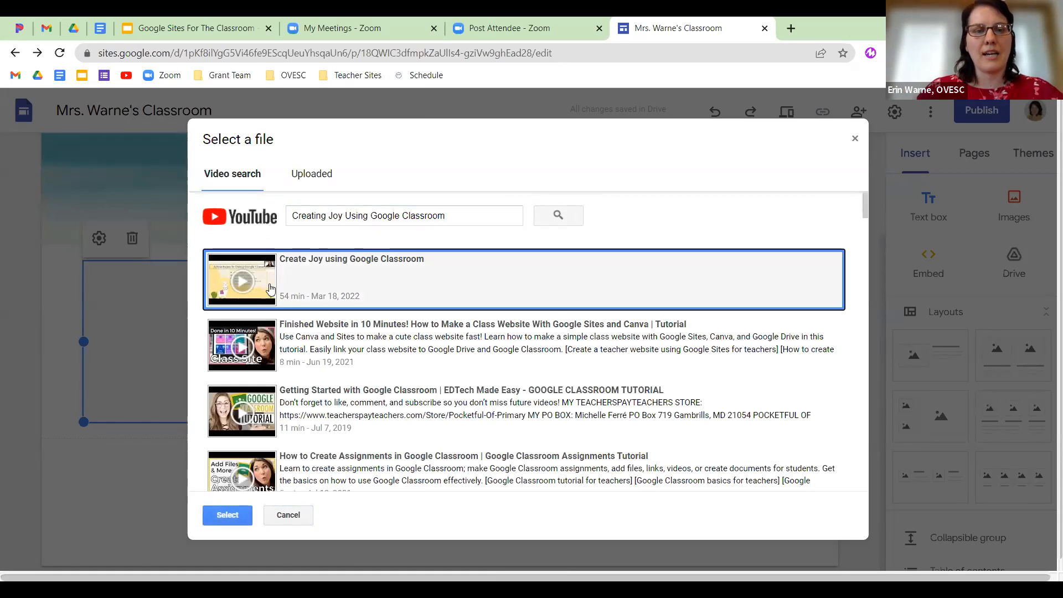
{"action": "left_click", "coordinate": [237, 515]}
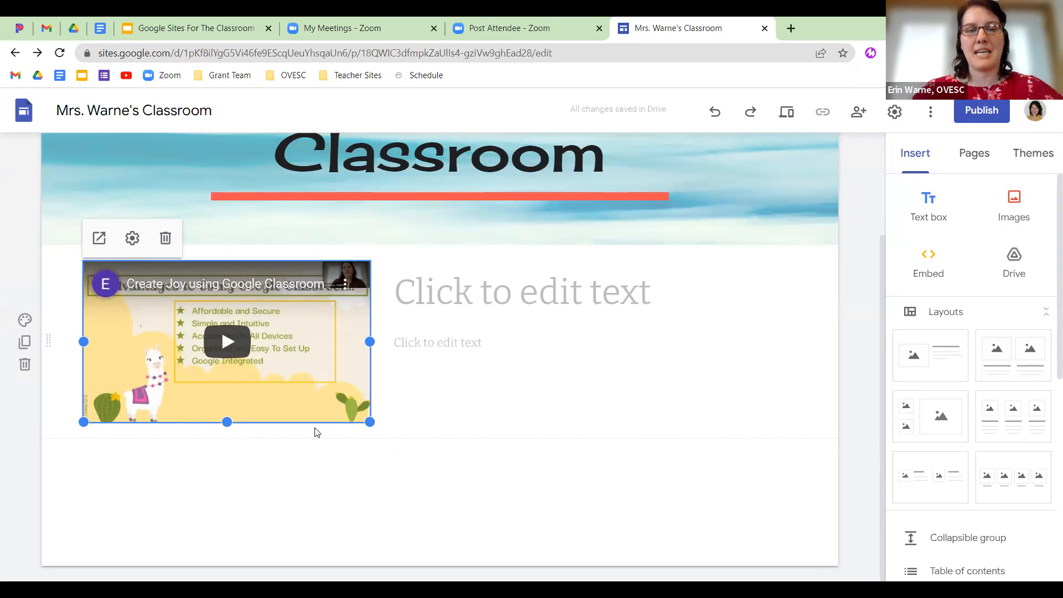
Add the heading 'Watch this video about Google Classroom.' and delete the empty text box below it.
{"action": "left_click", "coordinate": [503, 299]}
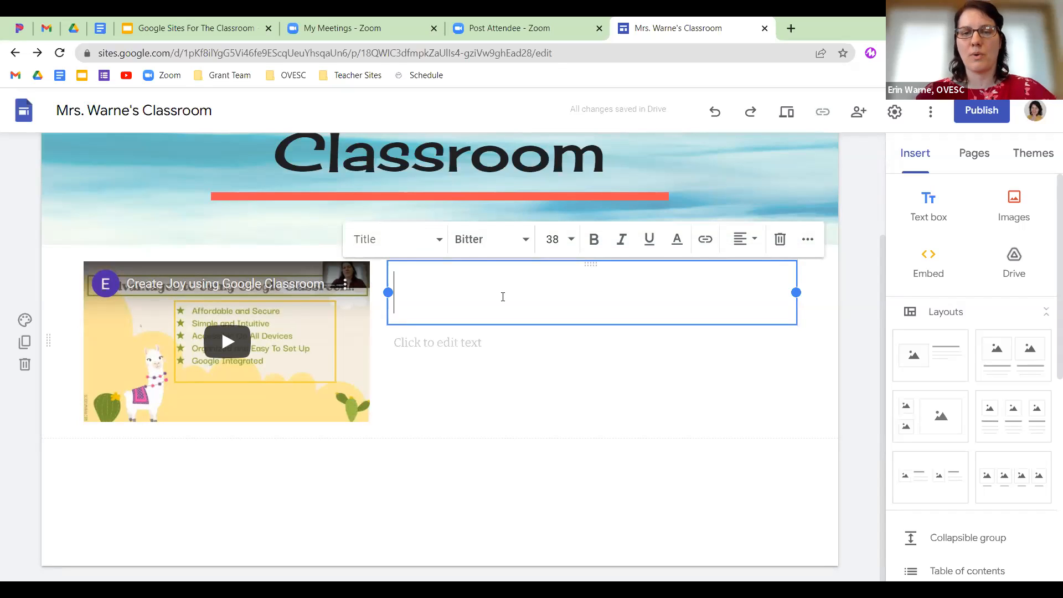
{"action": "left_click", "coordinate": [438, 244]}
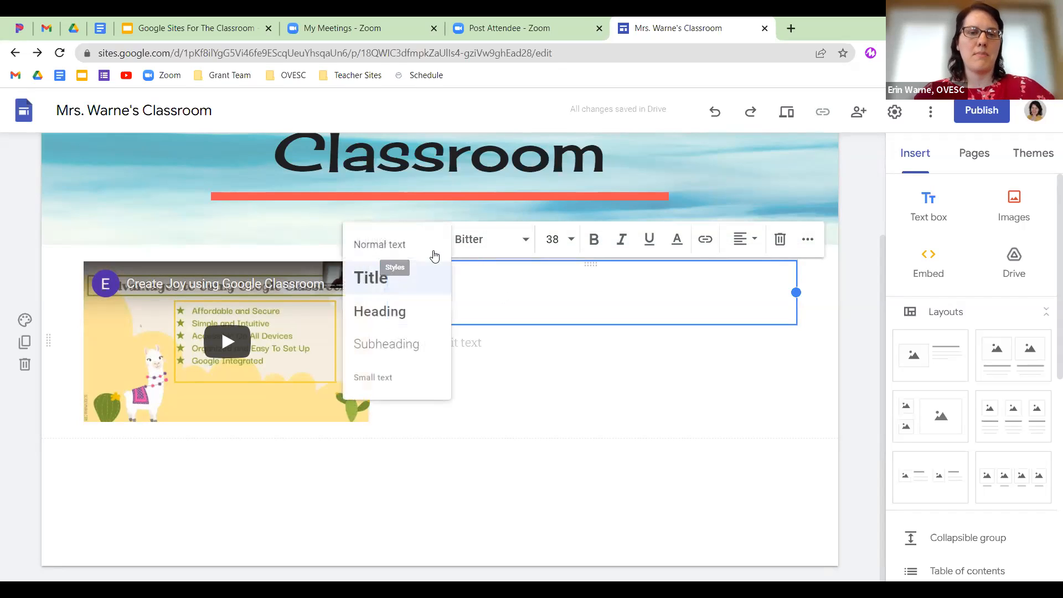
{"action": "left_click", "coordinate": [423, 320]}
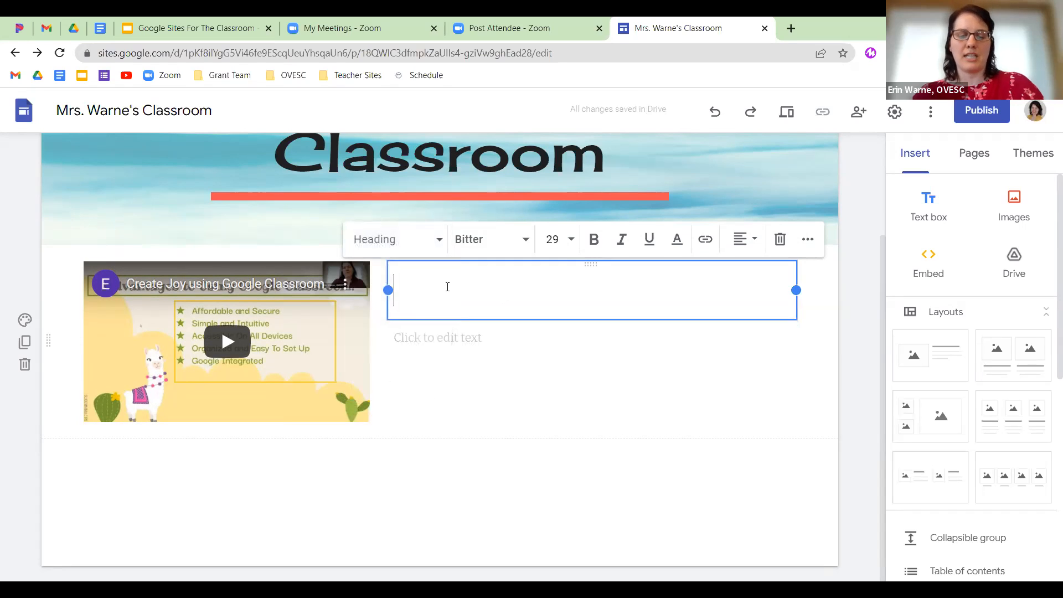
{"action": "type", "text": "Watch "}
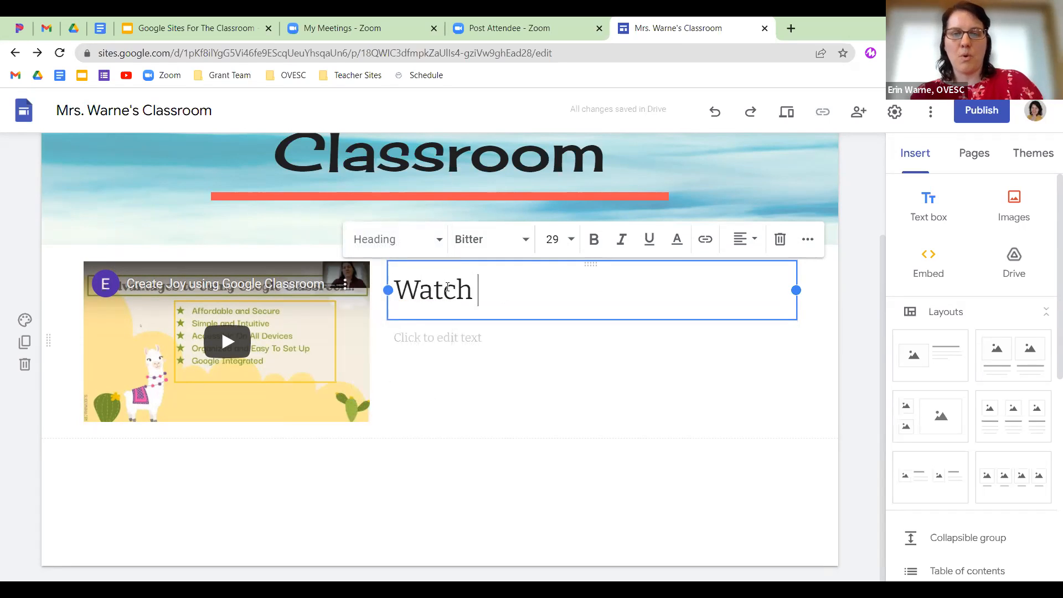
{"action": "type", "text": "this video "}
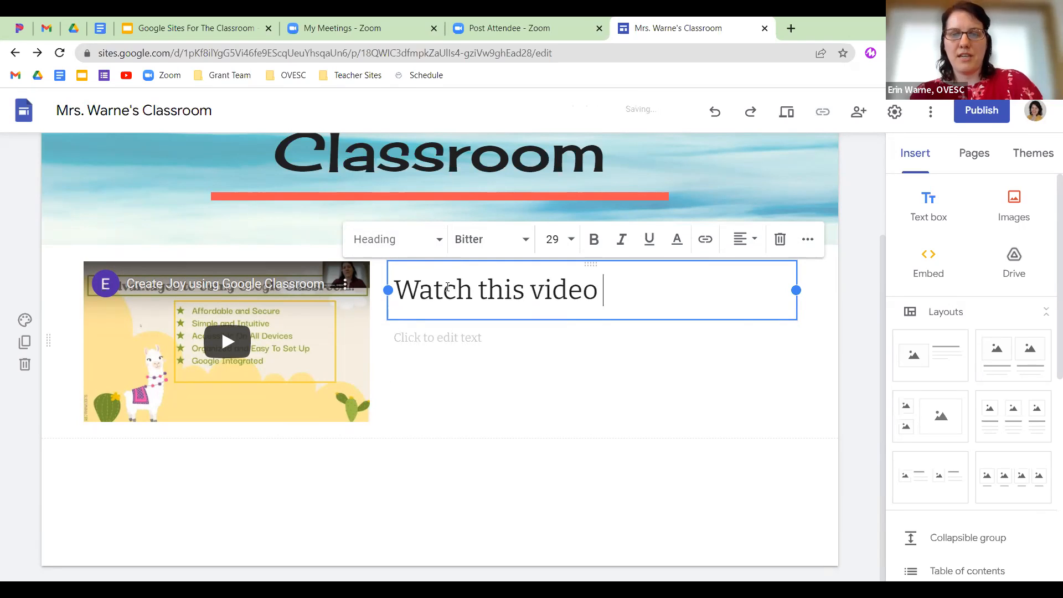
{"action": "type", "text": "about Google Cla"}
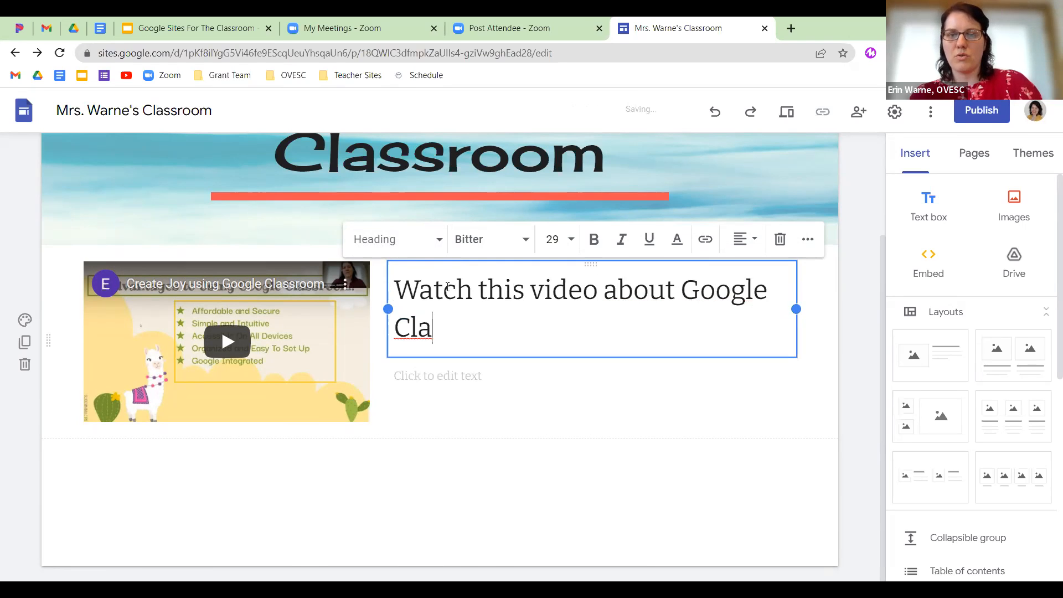
{"action": "type", "text": "ssroom."}
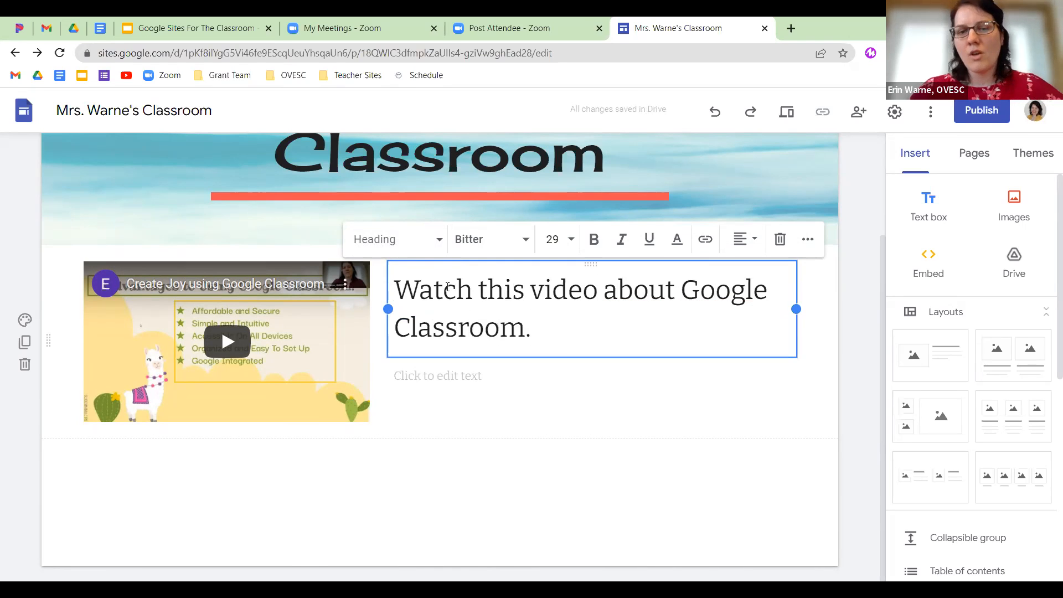
{"action": "left_click", "coordinate": [473, 380]}
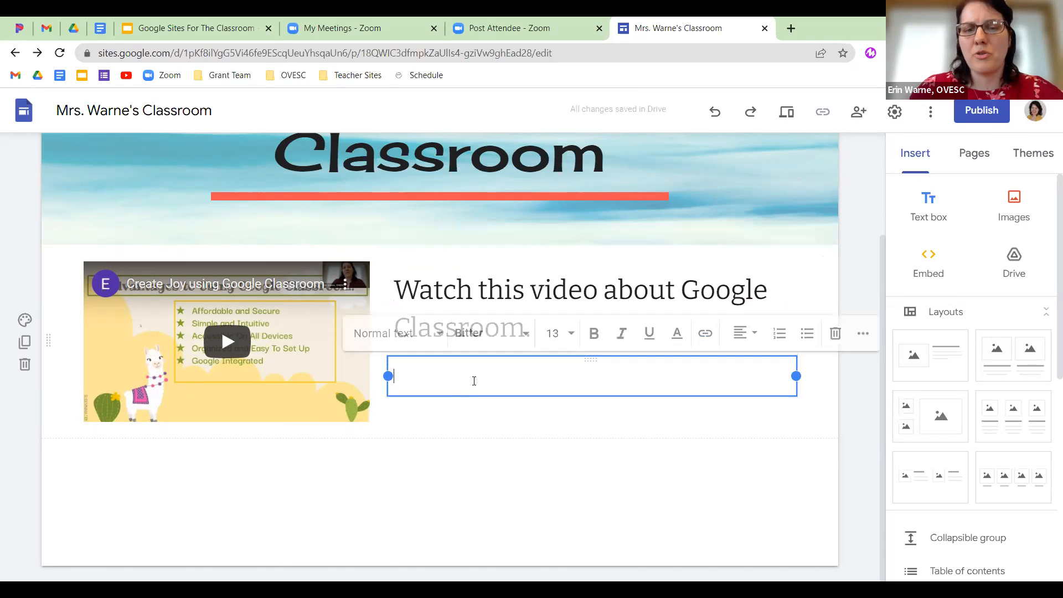
{"action": "left_click", "coordinate": [835, 335]}
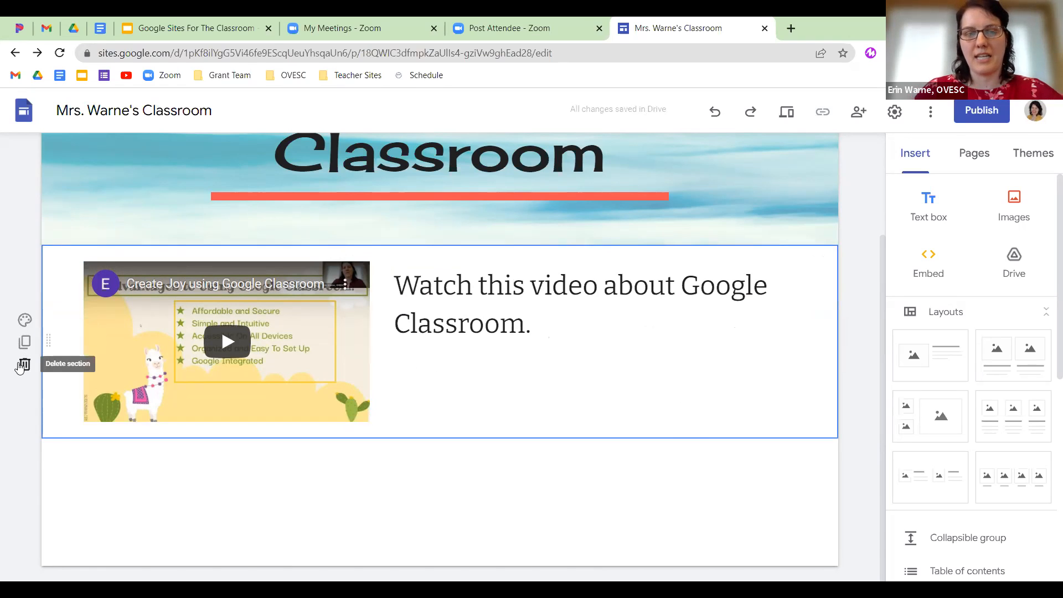
Give the video section the red Style 3 background and add a divider beneath it.
{"action": "left_click", "coordinate": [24, 320]}
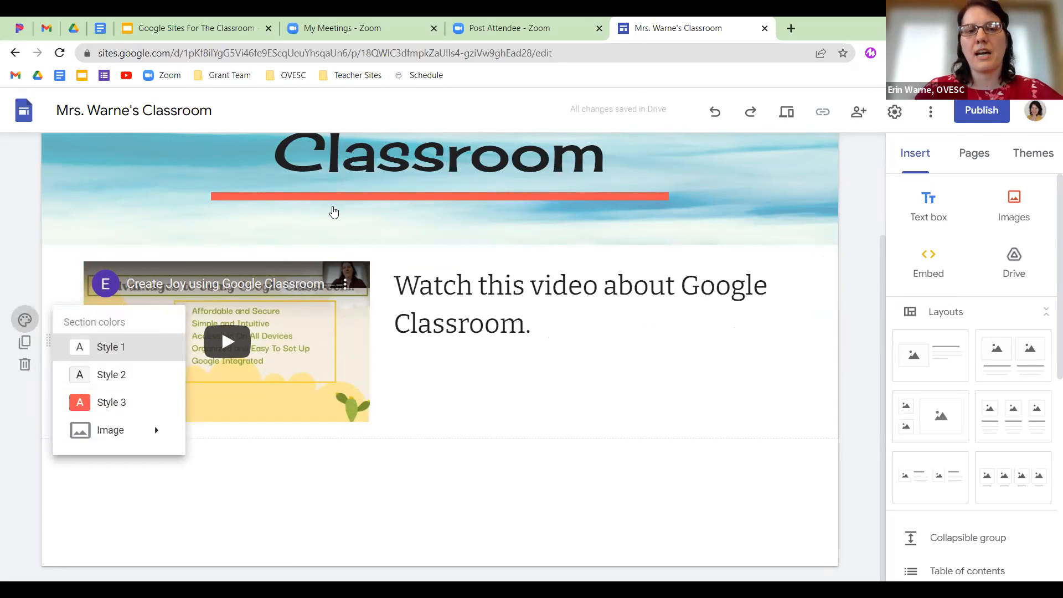
{"action": "left_click", "coordinate": [134, 409]}
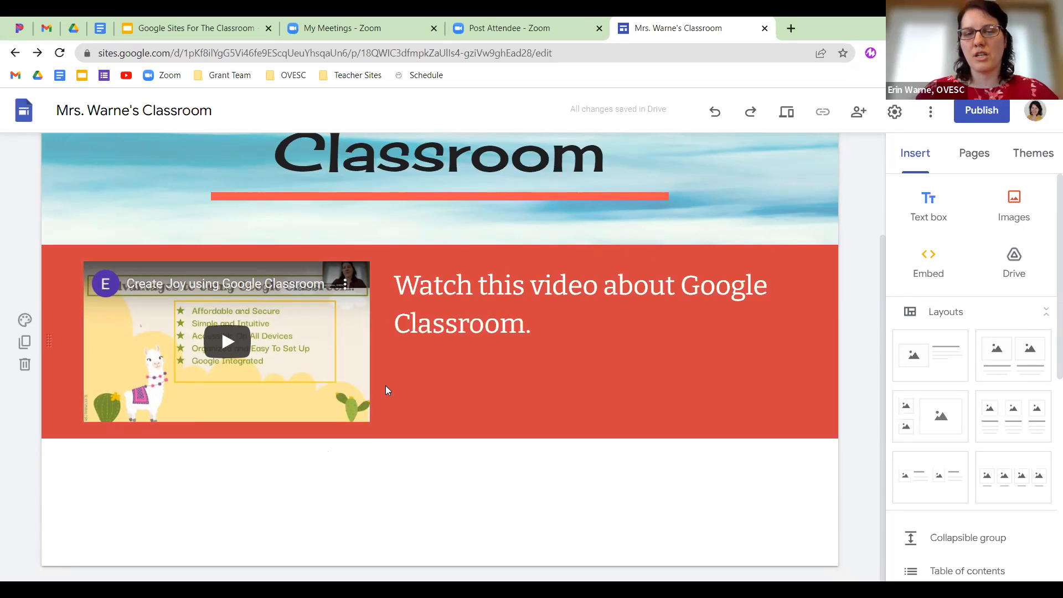
{"action": "scroll", "coordinate": [961, 402], "scroll_direction": "down", "scroll_amount": 4}
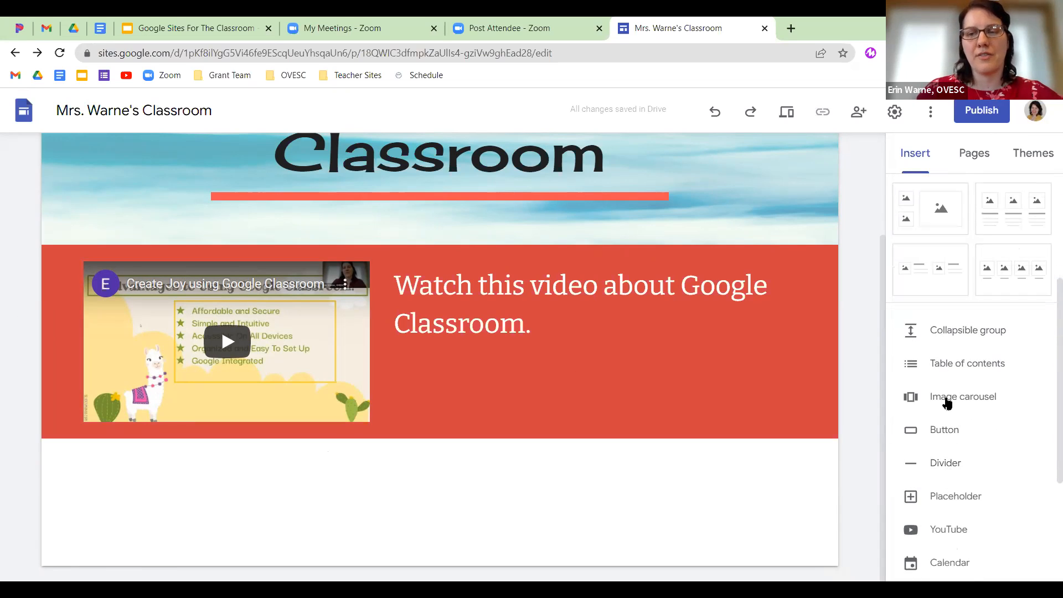
{"action": "left_click", "coordinate": [948, 464]}
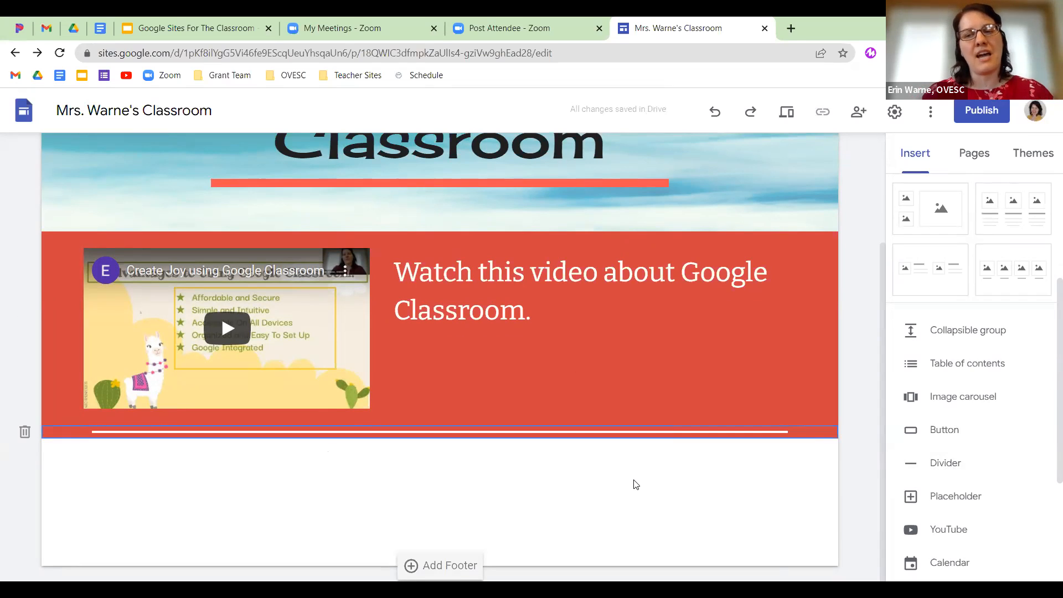
{"action": "left_click", "coordinate": [177, 481]}
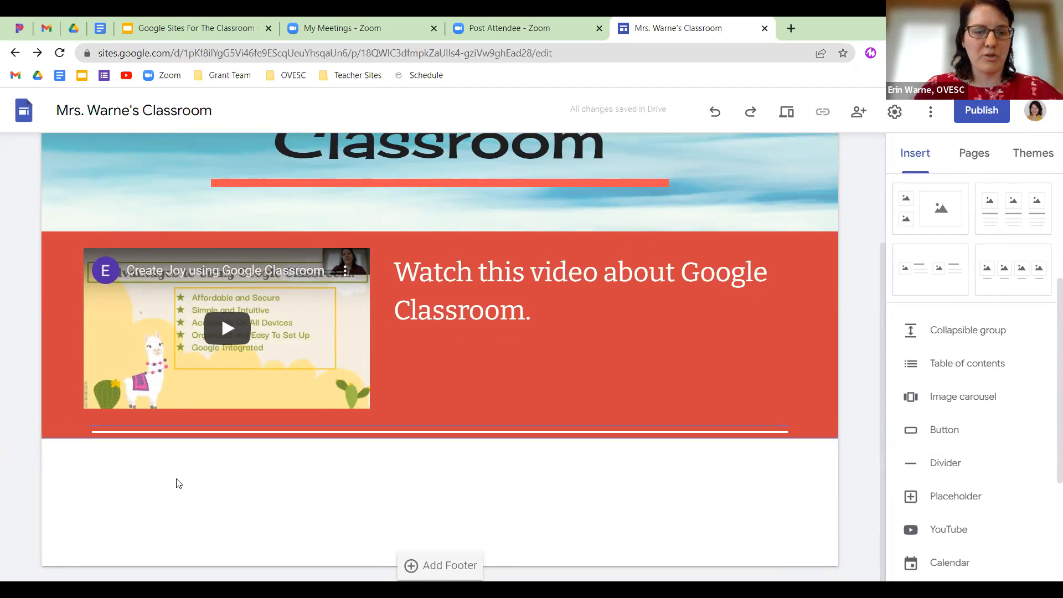
Insert a collapsible group 'When is lunch?' containing 'Lunch is daily at 11:00-11:30 am'.
{"action": "left_click", "coordinate": [964, 331]}
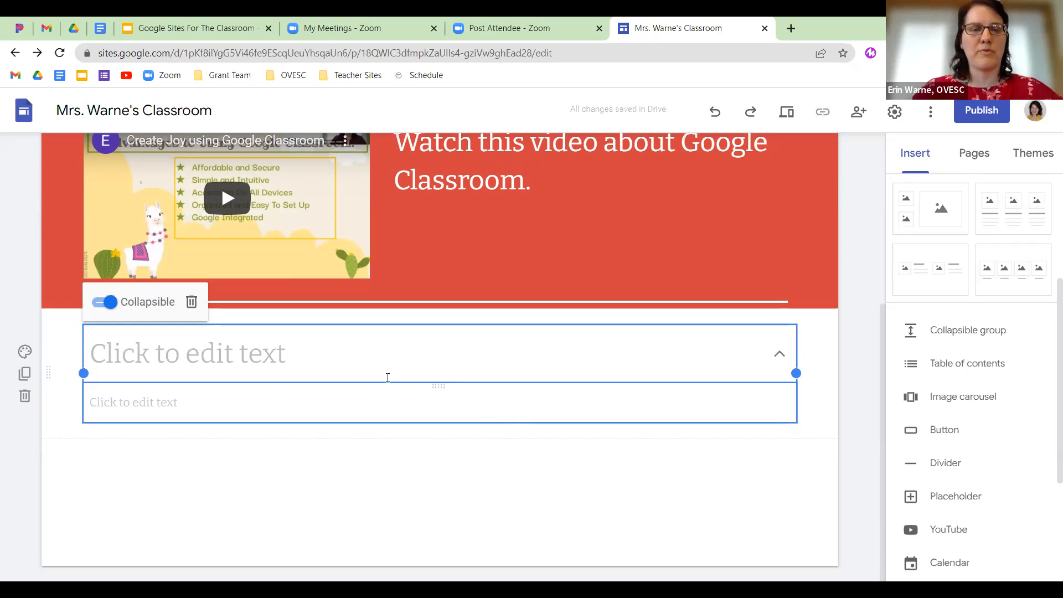
{"action": "left_click", "coordinate": [161, 363]}
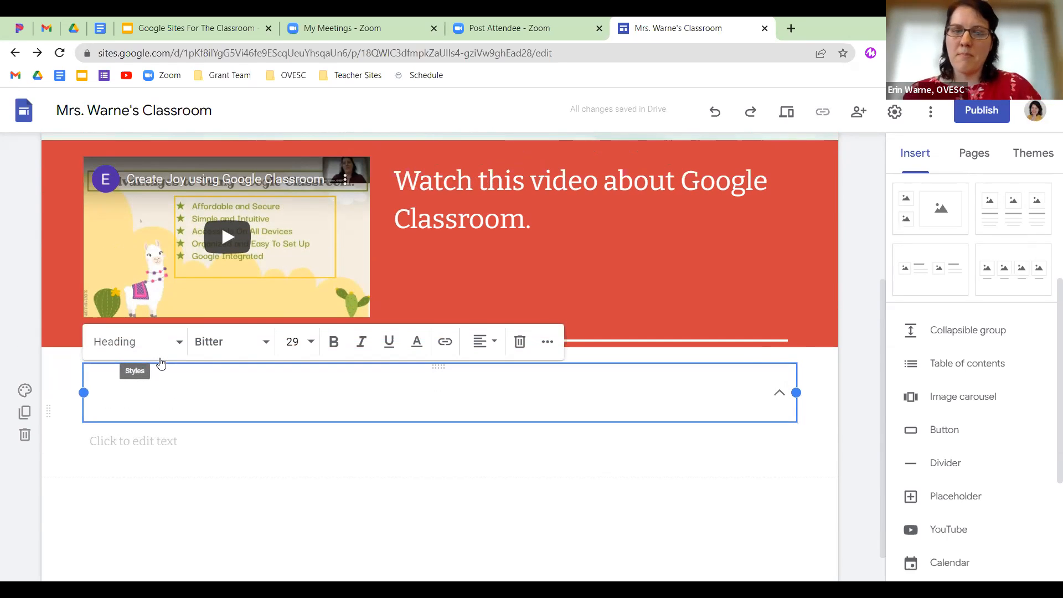
{"action": "type", "text": "W"}
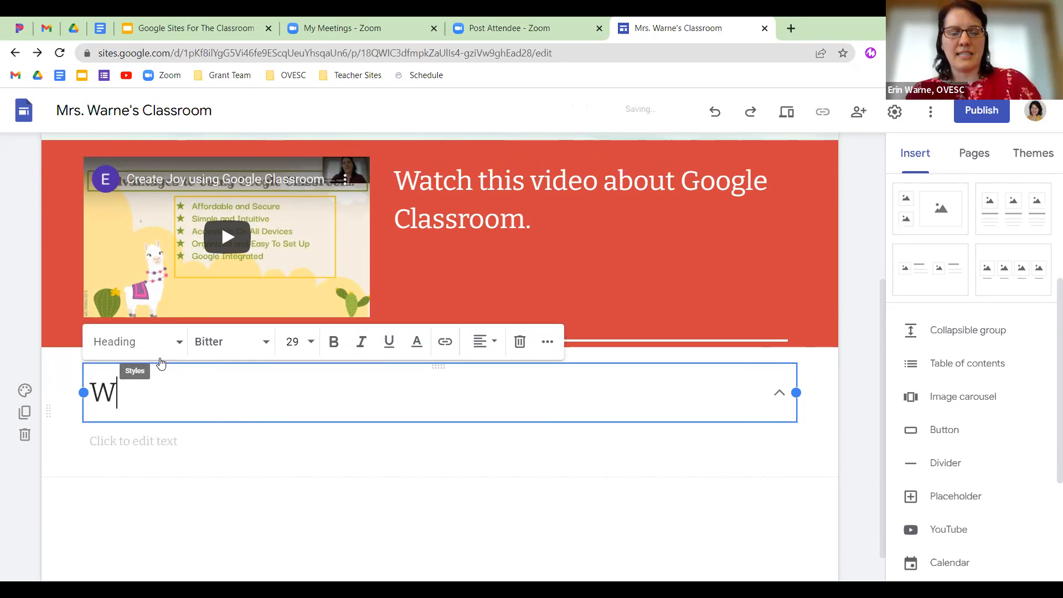
{"action": "type", "text": "hen is"}
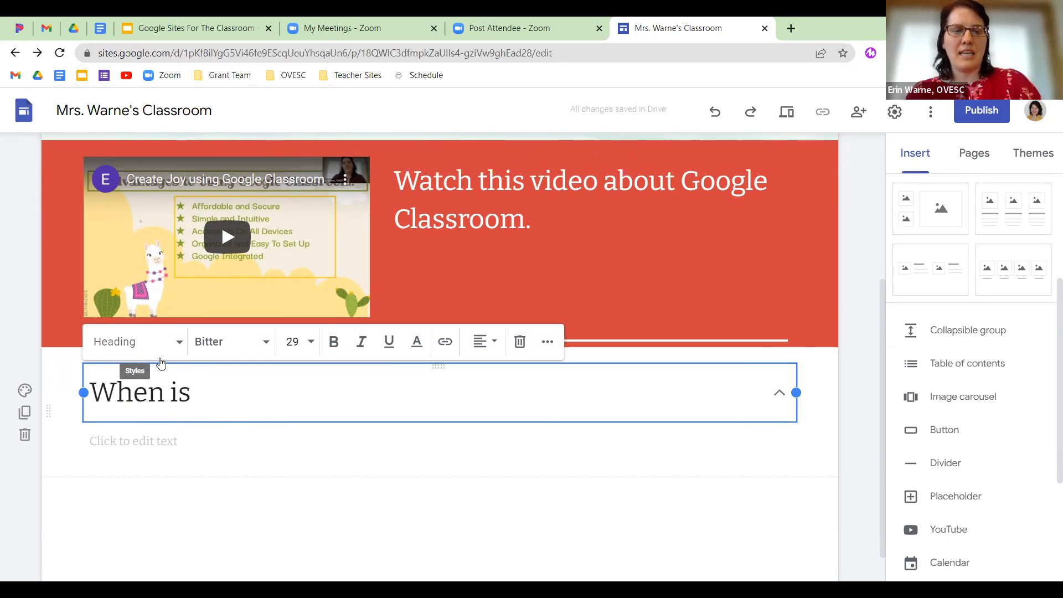
{"action": "type", "text": " lunch?"}
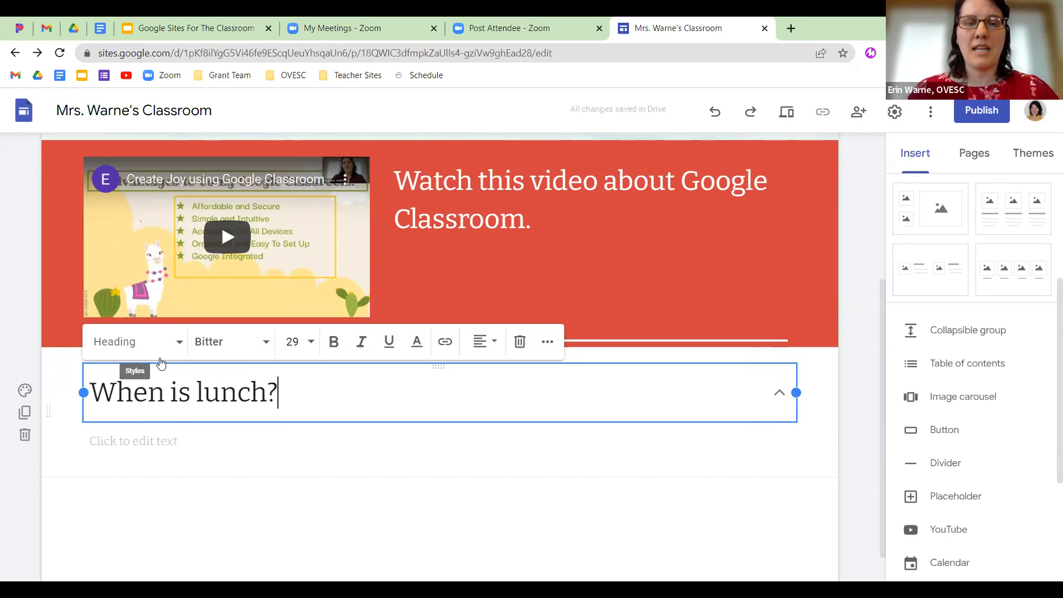
{"action": "left_click", "coordinate": [118, 449]}
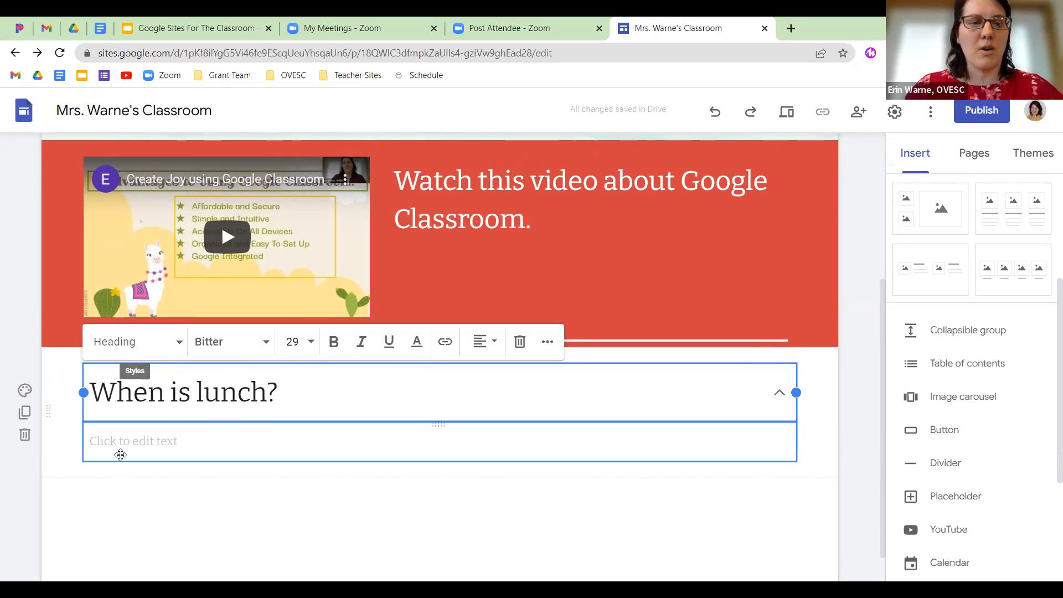
{"action": "left_click", "coordinate": [147, 442]}
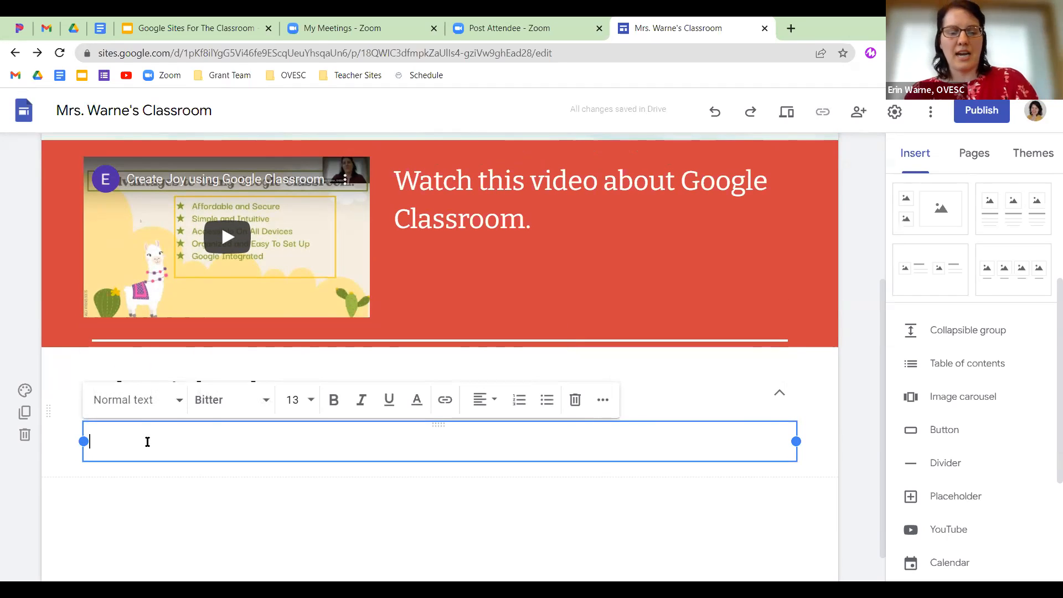
{"action": "type", "text": "Luch"}
{"action": "key", "text": "BackSpace"}
{"action": "key", "text": "BackSpace"}
{"action": "key", "text": "BackSpace"}
{"action": "type", "text": "nch is "}
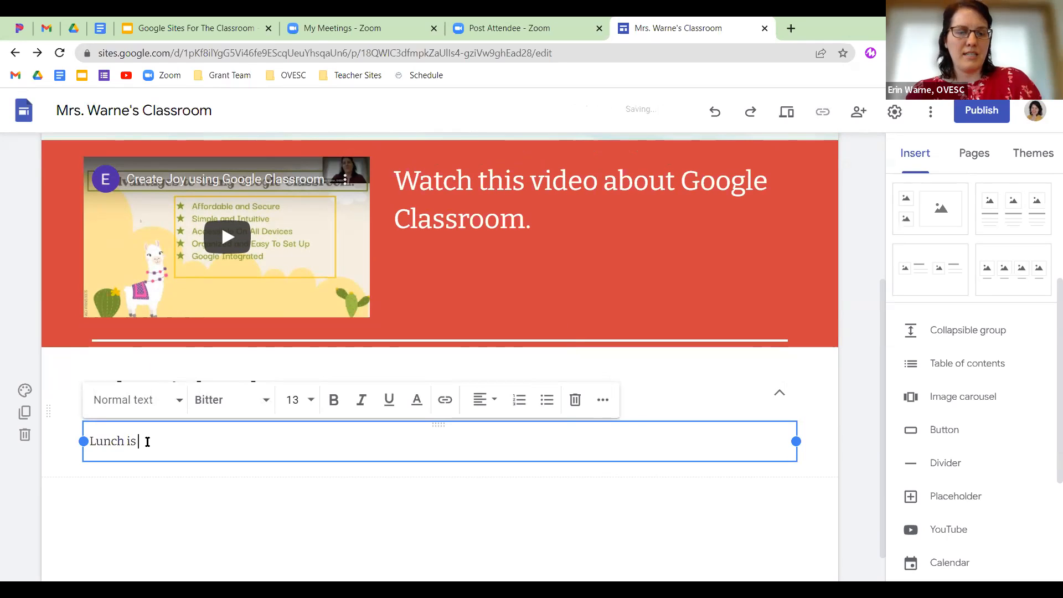
{"action": "type", "text": "daily at 11"}
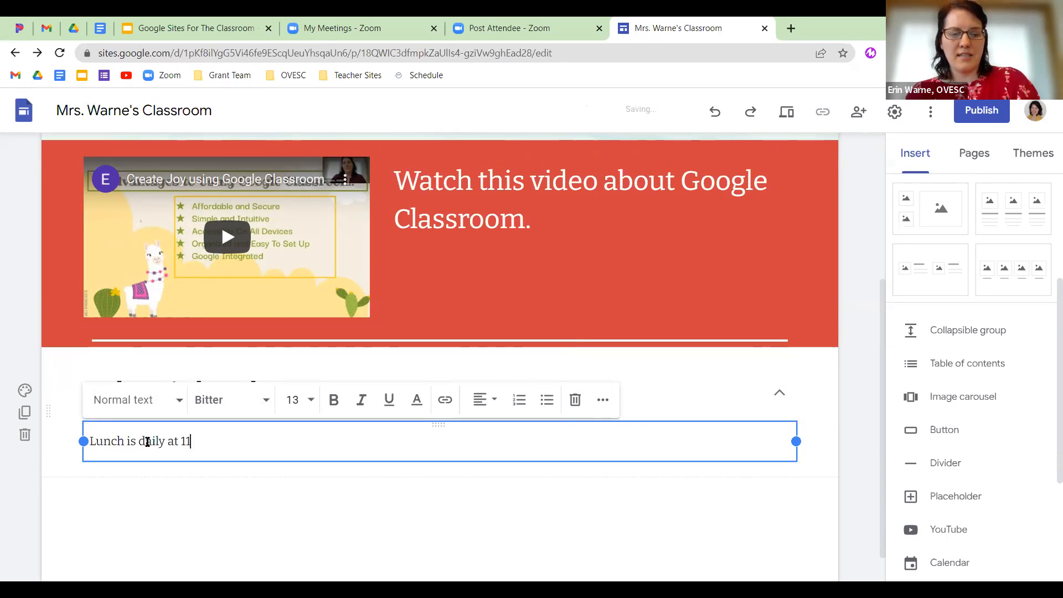
{"action": "type", "text": ":00-11:"}
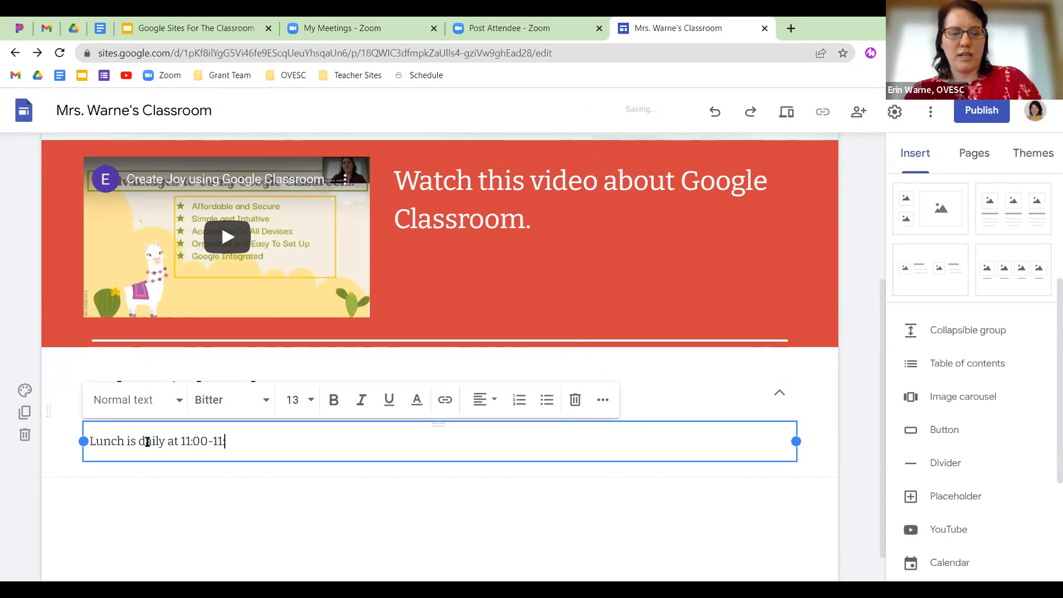
{"action": "type", "text": "30 am"}
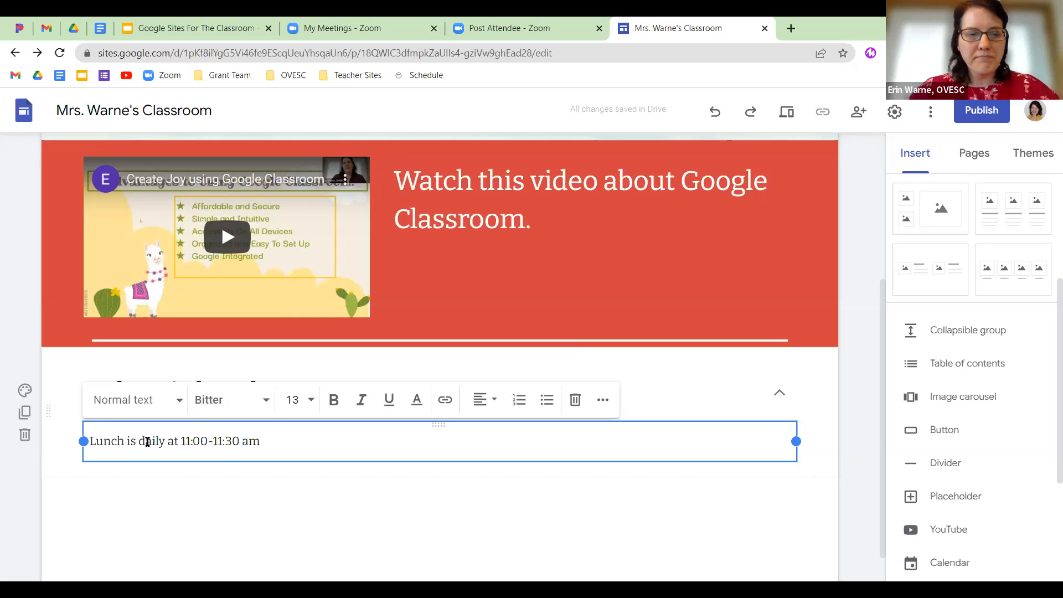
{"action": "left_click", "coordinate": [199, 507]}
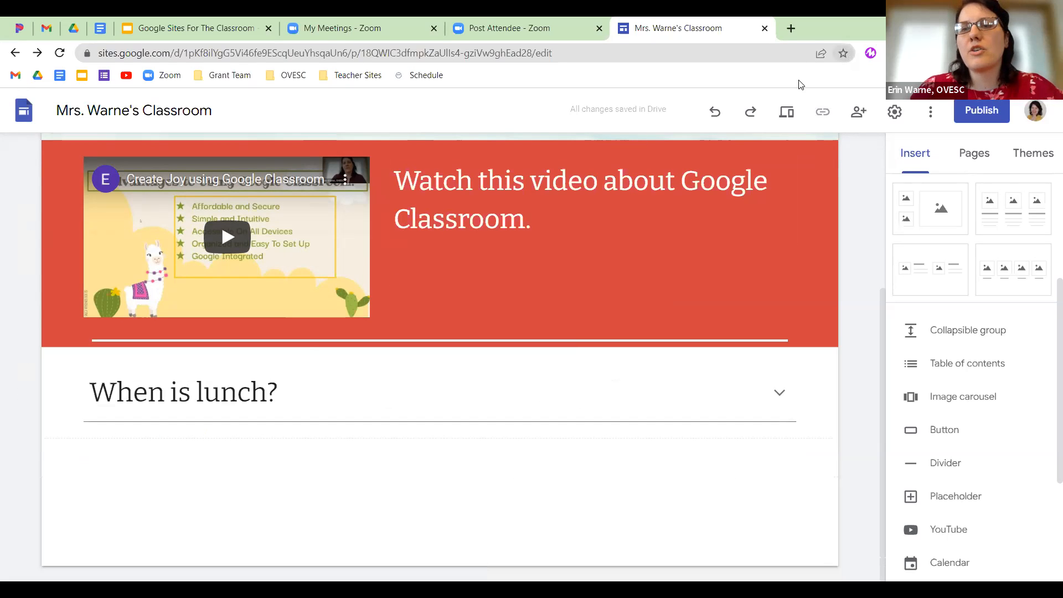
{"action": "left_click", "coordinate": [794, 119]}
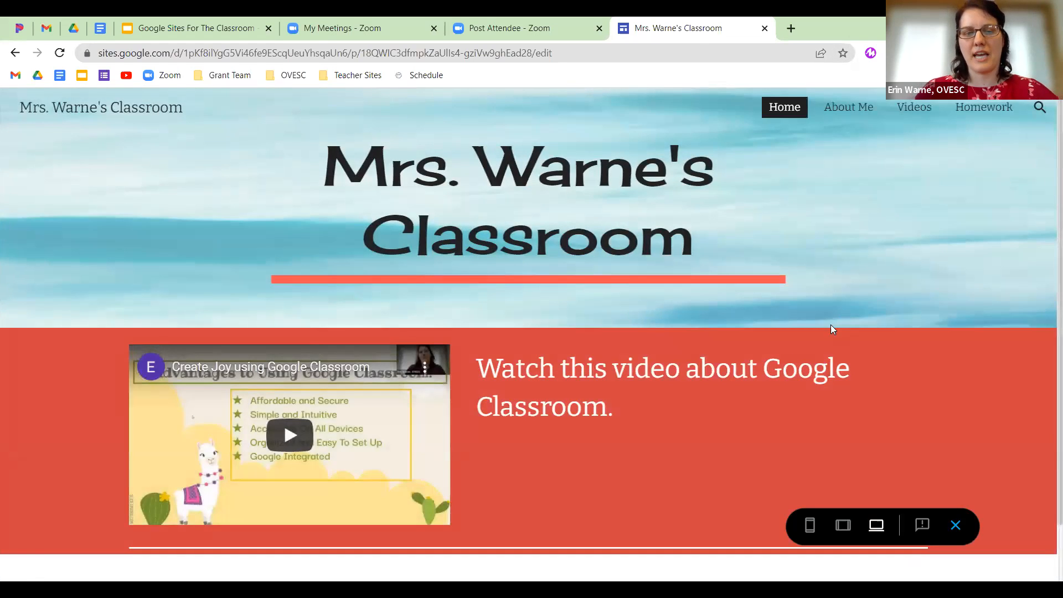
{"action": "scroll", "coordinate": [696, 414], "scroll_direction": "down", "scroll_amount": 1}
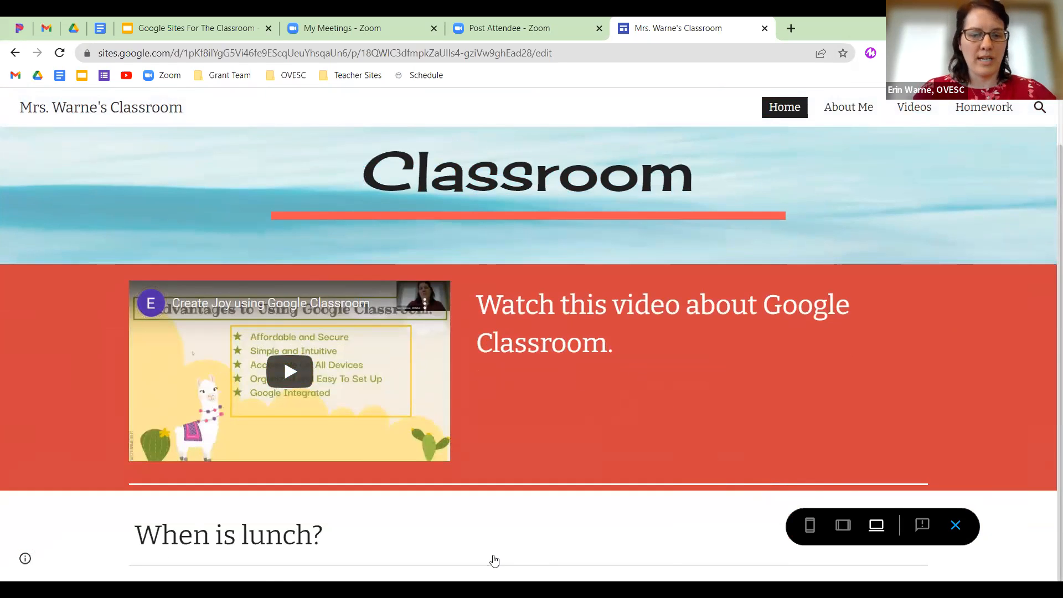
{"action": "left_click", "coordinate": [470, 551]}
{"action": "scroll", "coordinate": [532, 512], "scroll_direction": "down", "scroll_amount": 1}
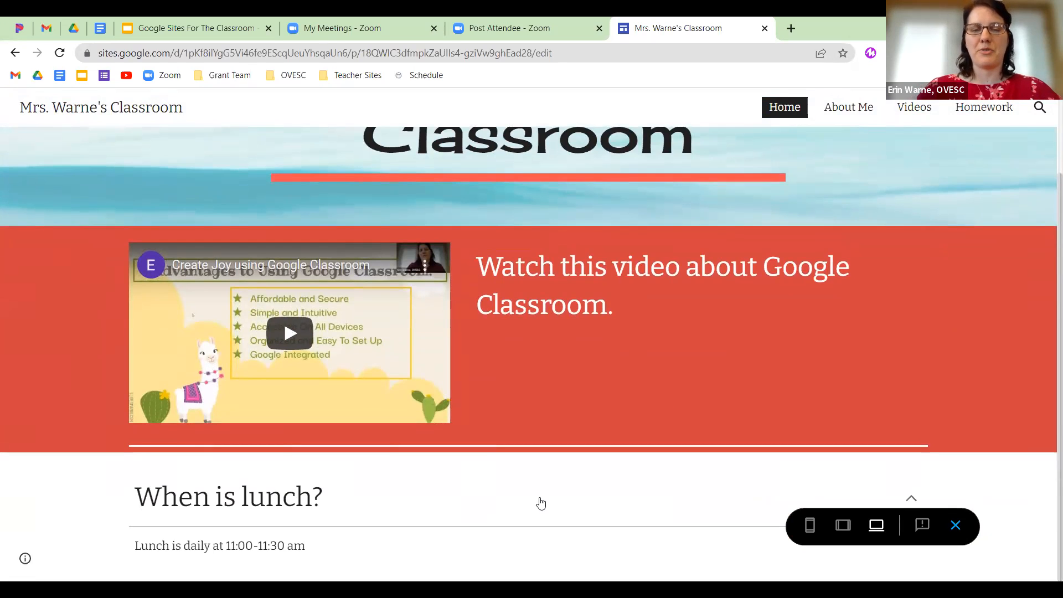
{"action": "scroll", "coordinate": [540, 502], "scroll_direction": "up", "scroll_amount": 2}
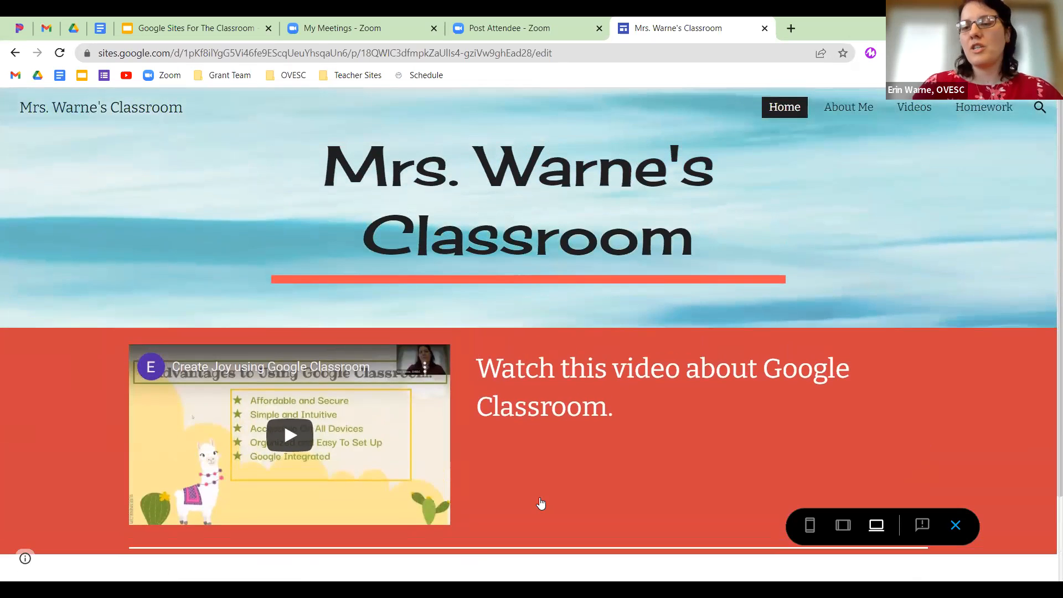
{"action": "left_click", "coordinate": [955, 520]}
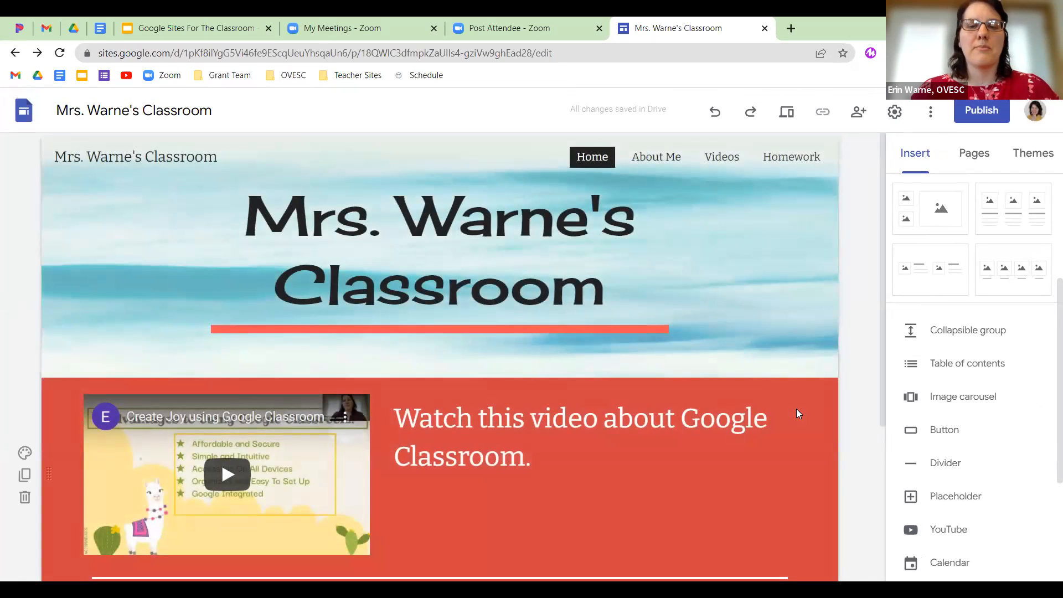
Give the lunch group's section the light grey Style 2 background and add a divider below.
{"action": "scroll", "coordinate": [796, 408], "scroll_direction": "down", "scroll_amount": 5}
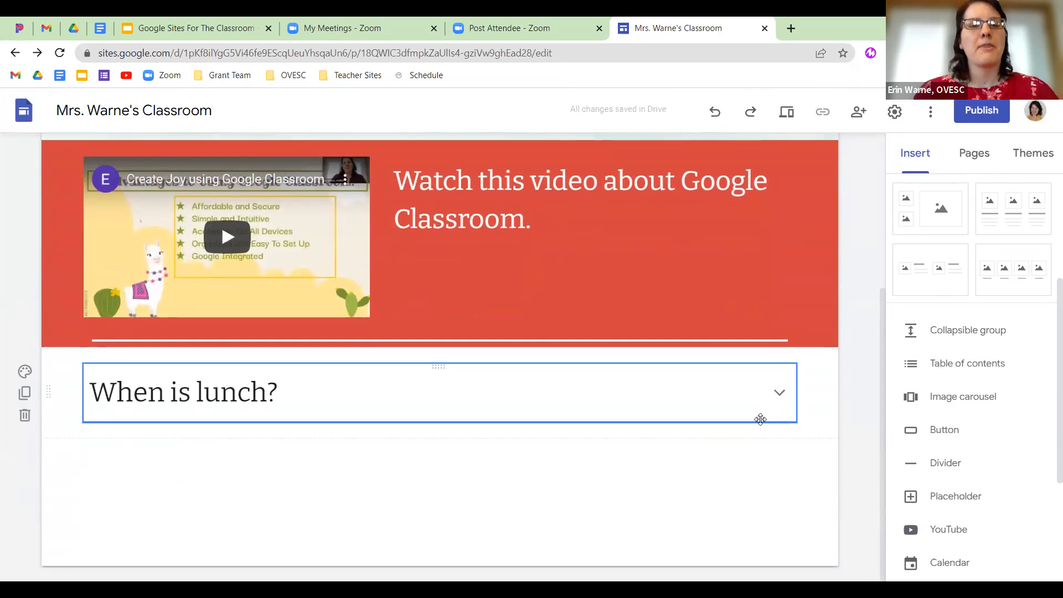
{"action": "left_click", "coordinate": [298, 394]}
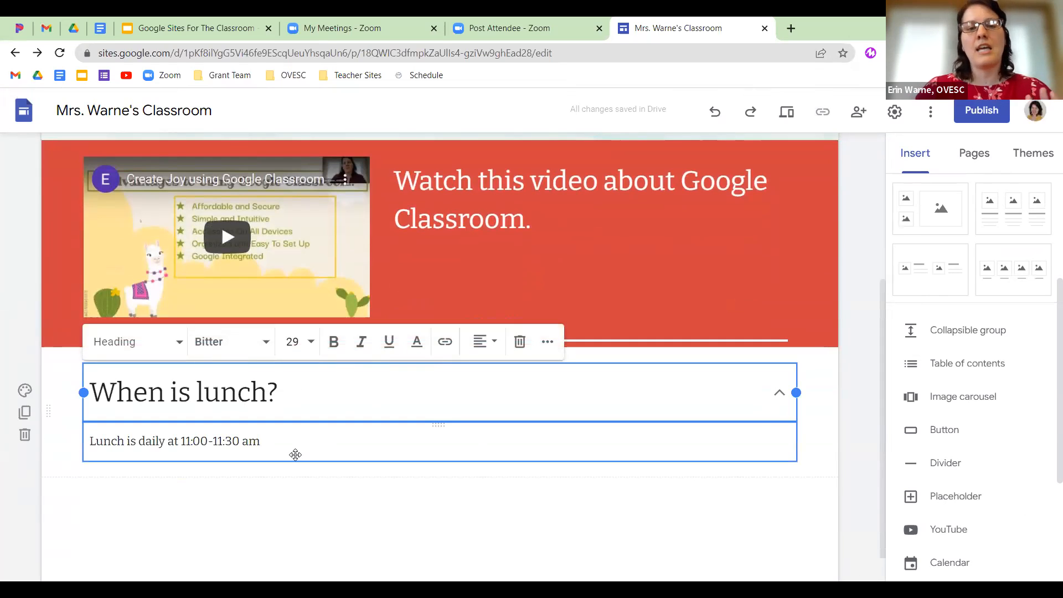
{"action": "left_click", "coordinate": [27, 394]}
{"action": "left_click", "coordinate": [107, 429]}
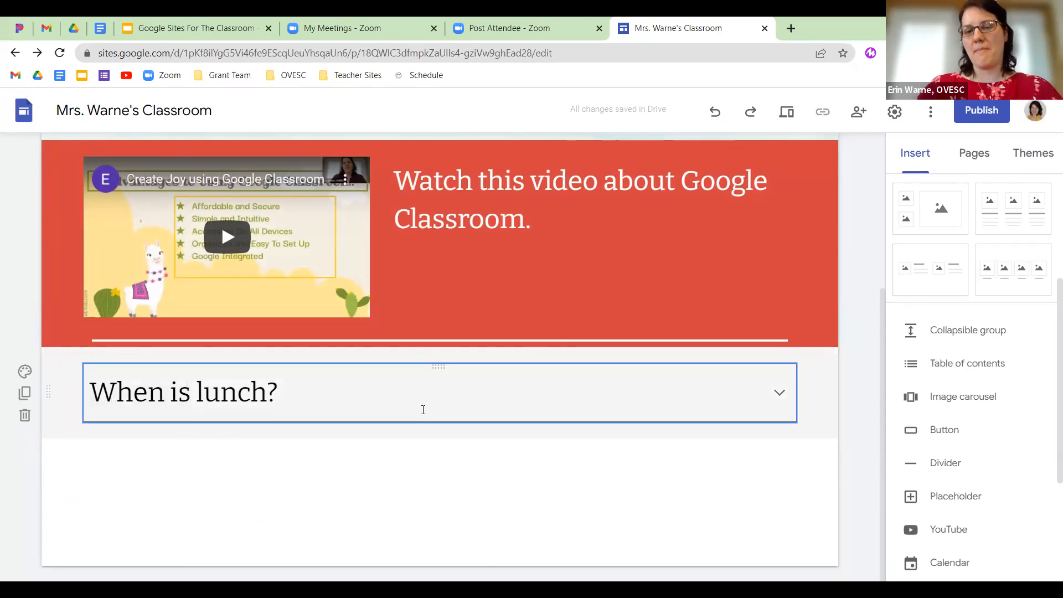
{"action": "left_click", "coordinate": [940, 466]}
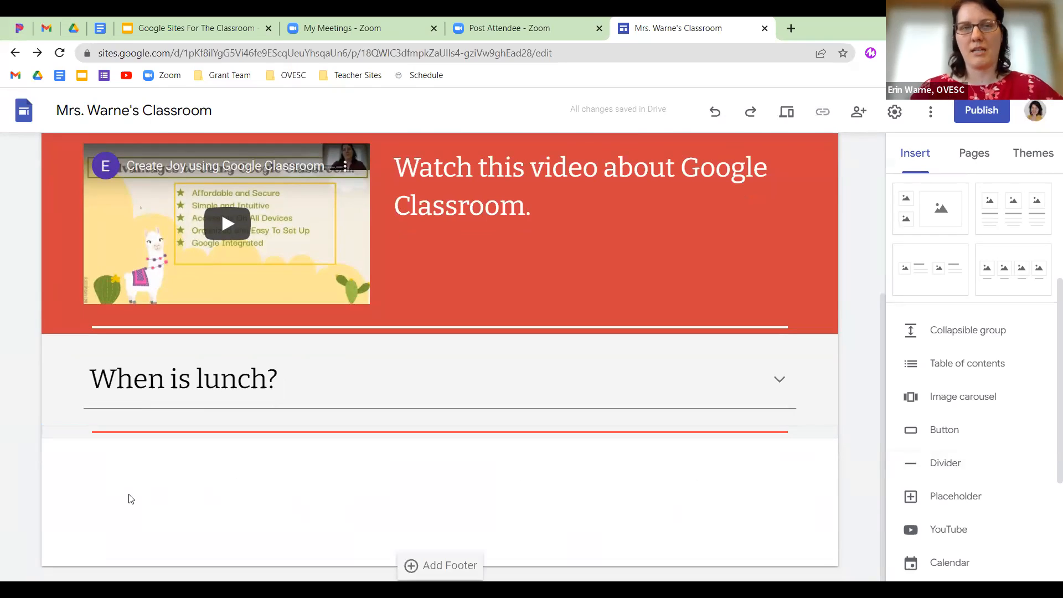
Start an image carousel and upload the portrait photo from Downloads.
{"action": "left_click", "coordinate": [944, 401]}
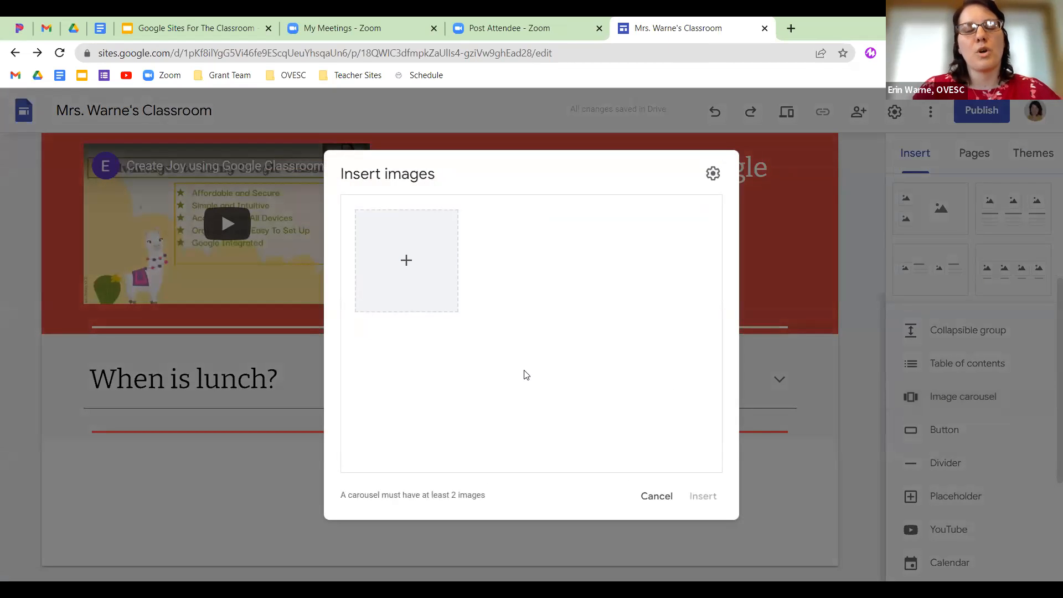
{"action": "left_click", "coordinate": [408, 263]}
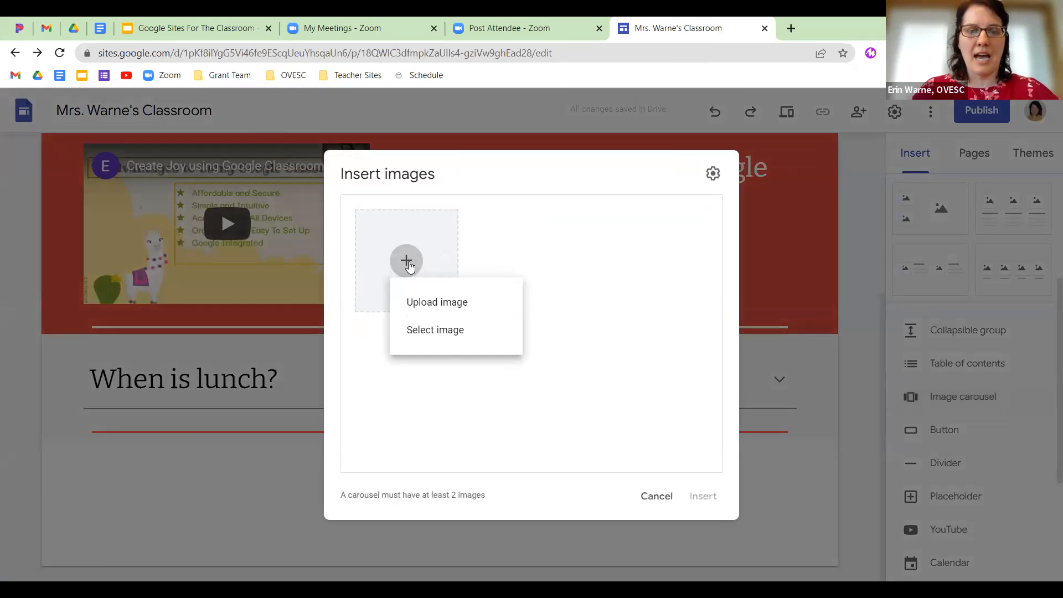
{"action": "left_click", "coordinate": [427, 303]}
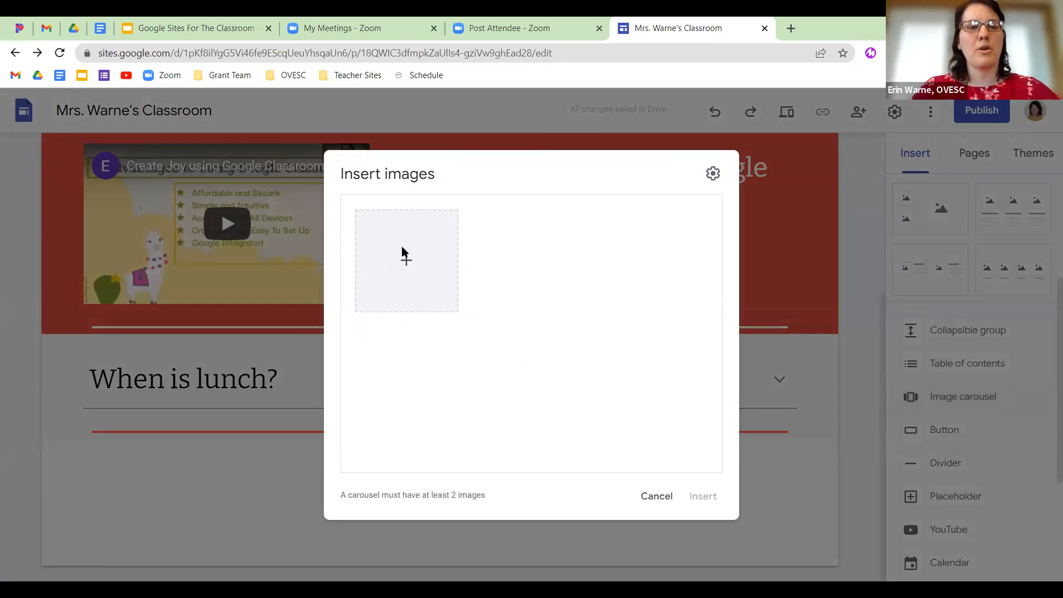
{"action": "left_click", "coordinate": [234, 144]}
{"action": "left_click", "coordinate": [415, 326]}
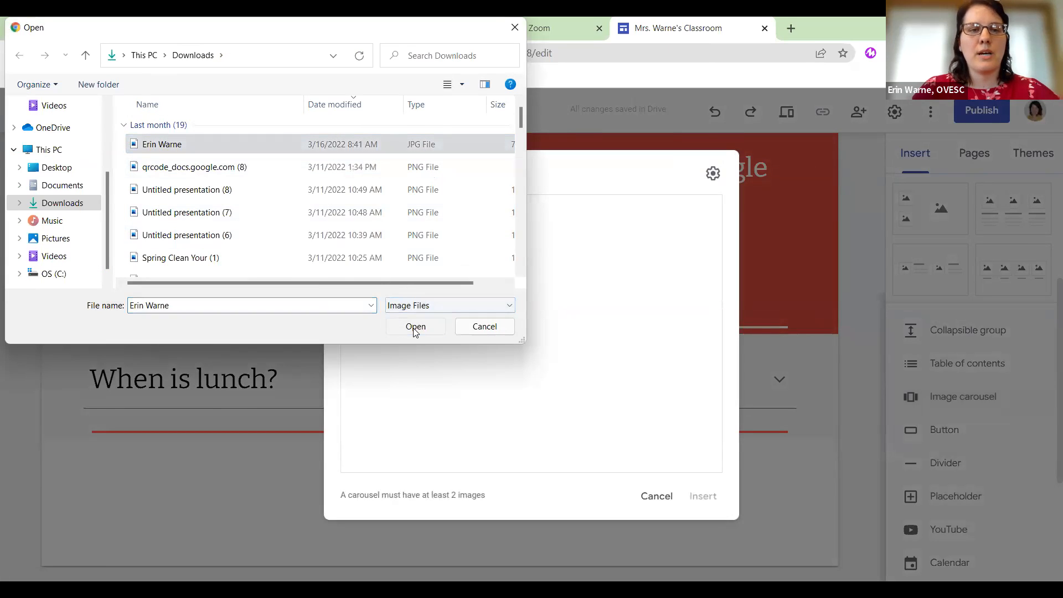
Add the Spring Clean Your Digital Life and Create Joy images, then insert the carousel.
{"action": "left_click", "coordinate": [404, 258]}
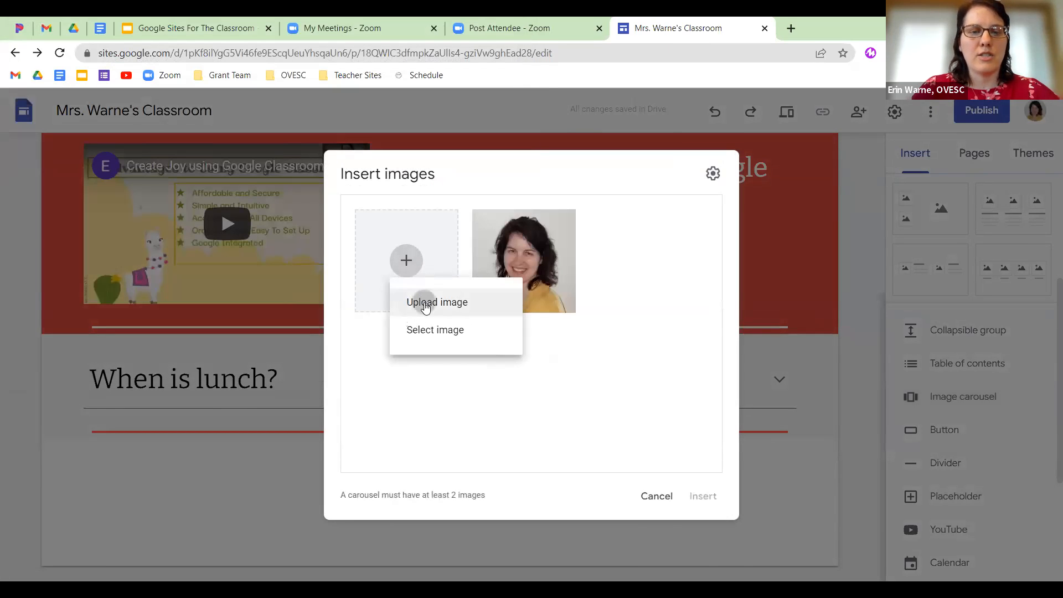
{"action": "left_click", "coordinate": [245, 267]}
{"action": "scroll", "coordinate": [238, 206], "scroll_direction": "down", "scroll_amount": 1}
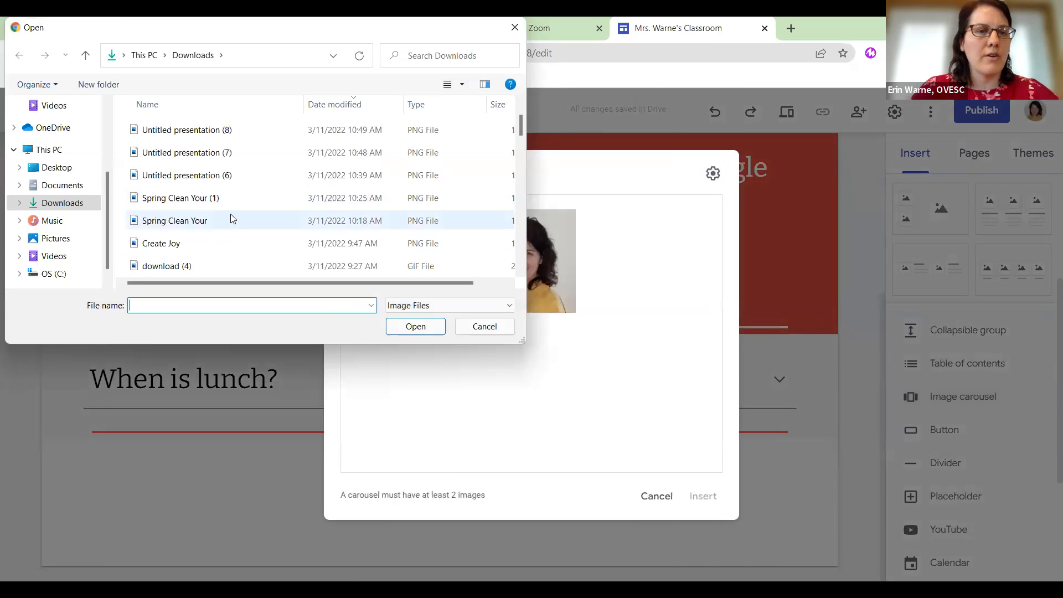
{"action": "left_click", "coordinate": [230, 220]}
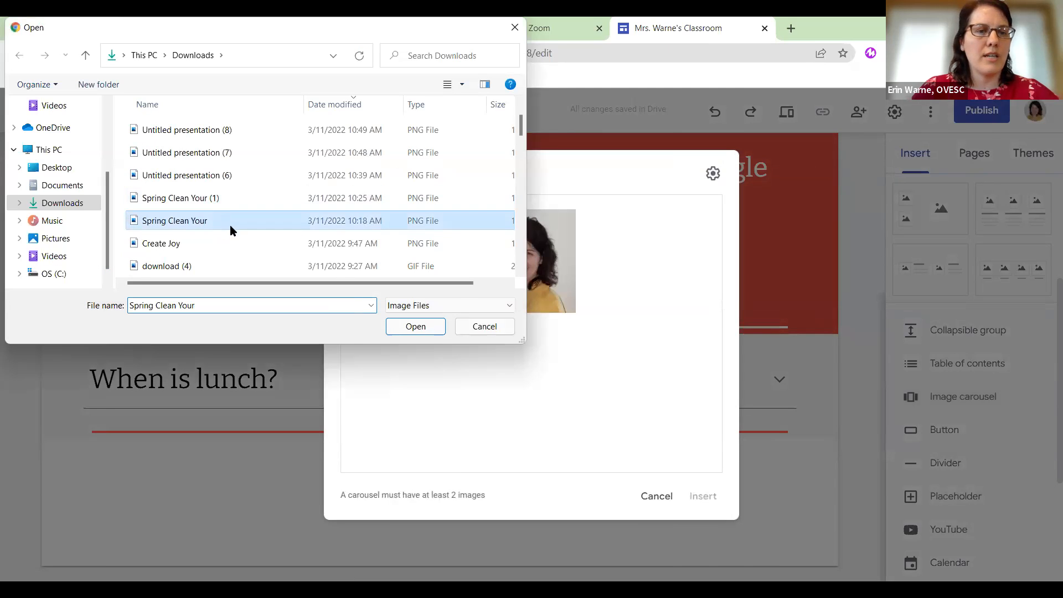
{"action": "left_click", "coordinate": [415, 326]}
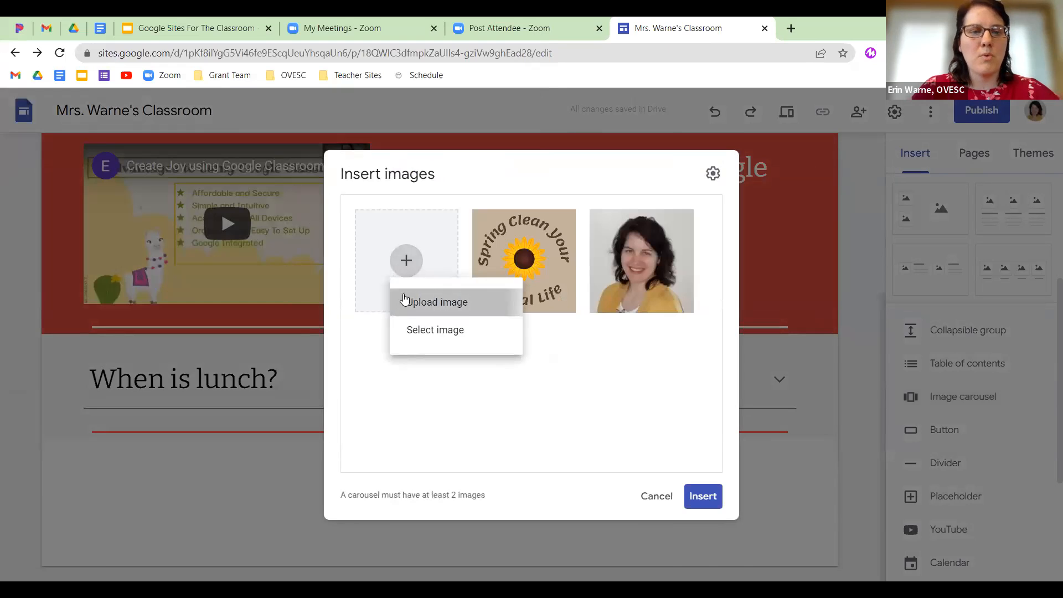
{"action": "left_click", "coordinate": [404, 301]}
{"action": "scroll", "coordinate": [193, 222], "scroll_direction": "down", "scroll_amount": 1}
{"action": "left_click", "coordinate": [198, 241]}
{"action": "left_click", "coordinate": [397, 325]}
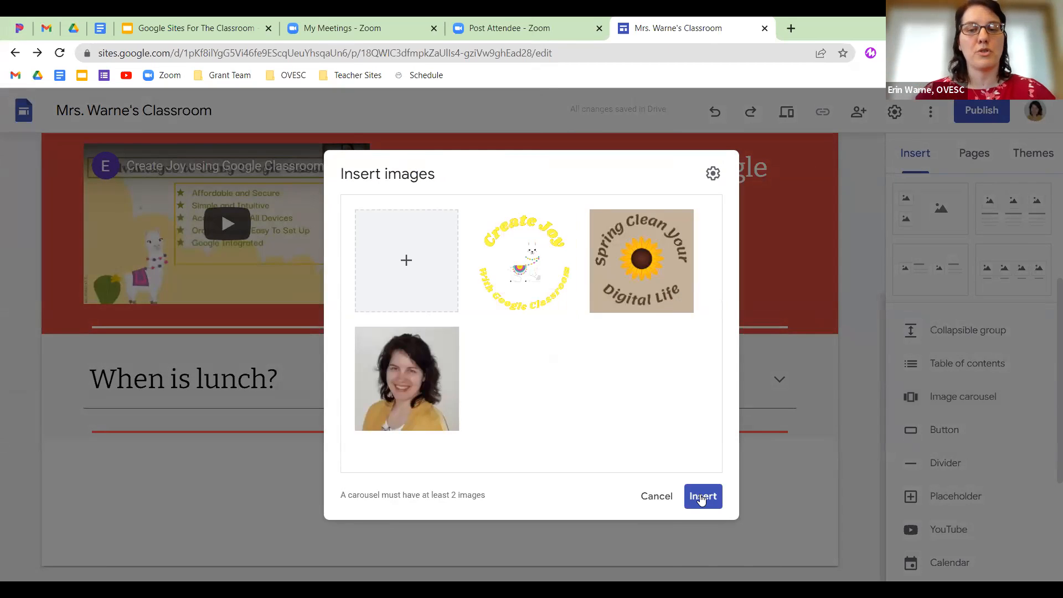
{"action": "left_click", "coordinate": [701, 497]}
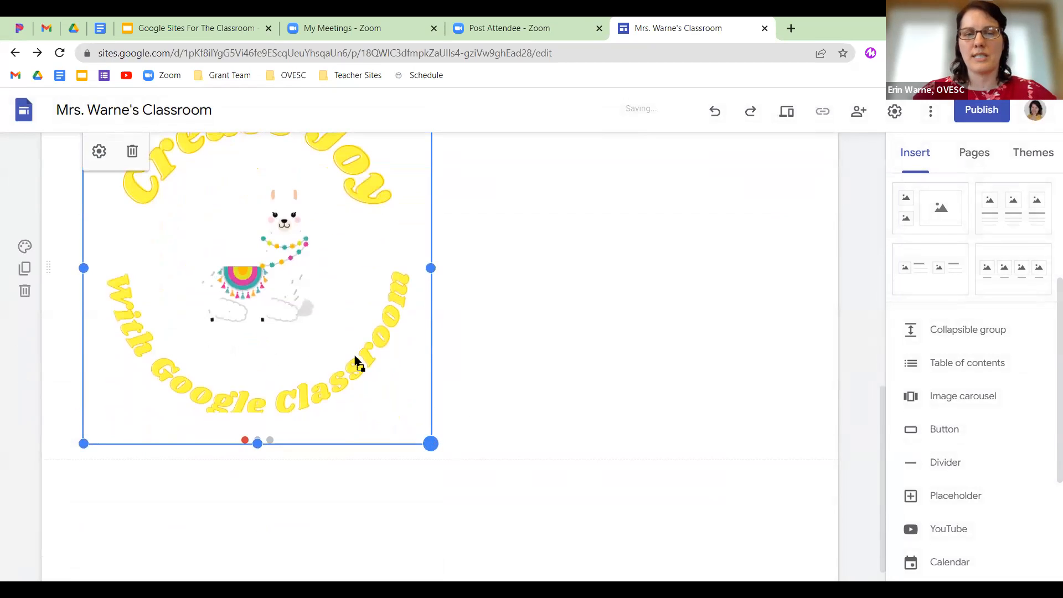
Centre the carousel, give its section a red-orange Style 3 background, and preview the site.
{"action": "left_click_drag", "start_coordinate": [244, 217], "coordinate": [432, 209]}
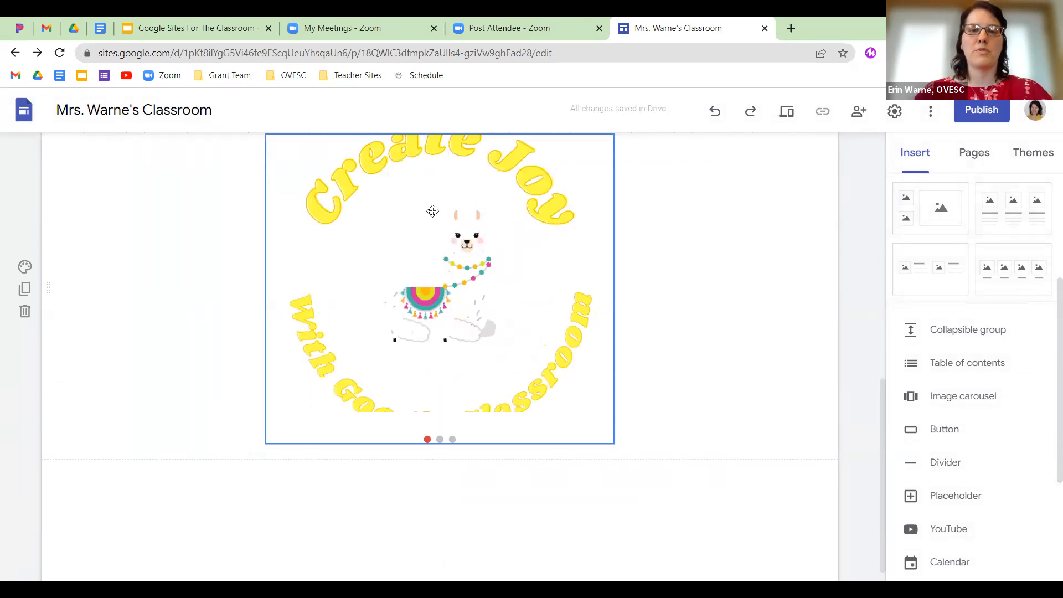
{"action": "left_click", "coordinate": [25, 266]}
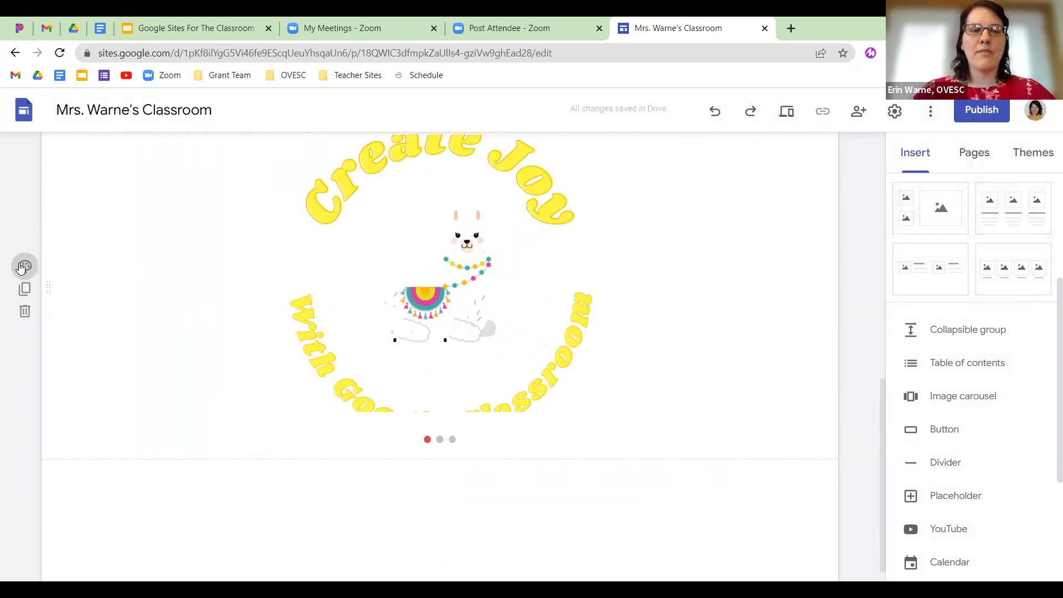
{"action": "left_click", "coordinate": [82, 354]}
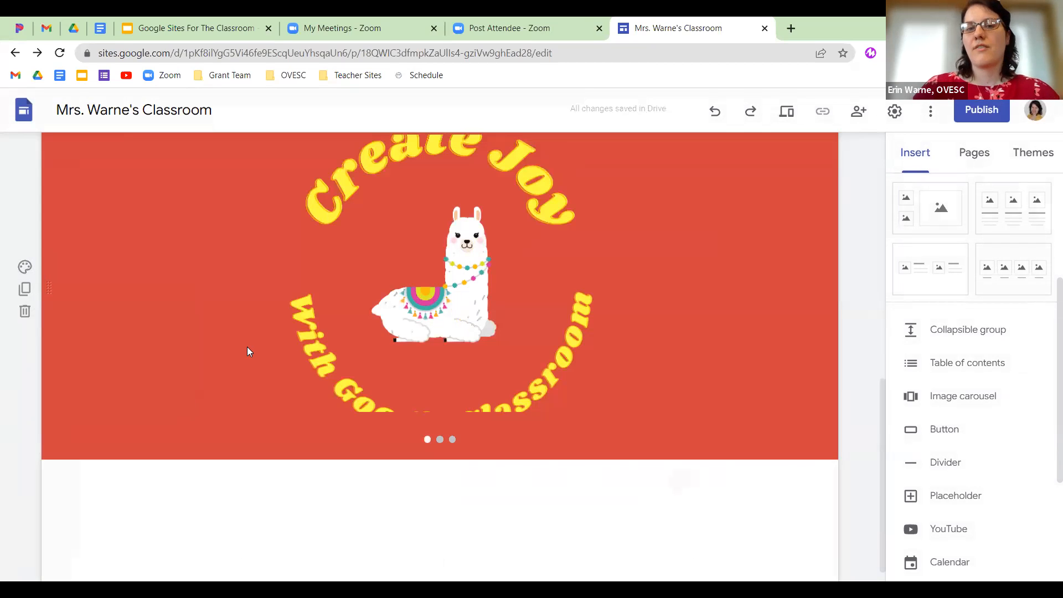
{"action": "left_click", "coordinate": [786, 111]}
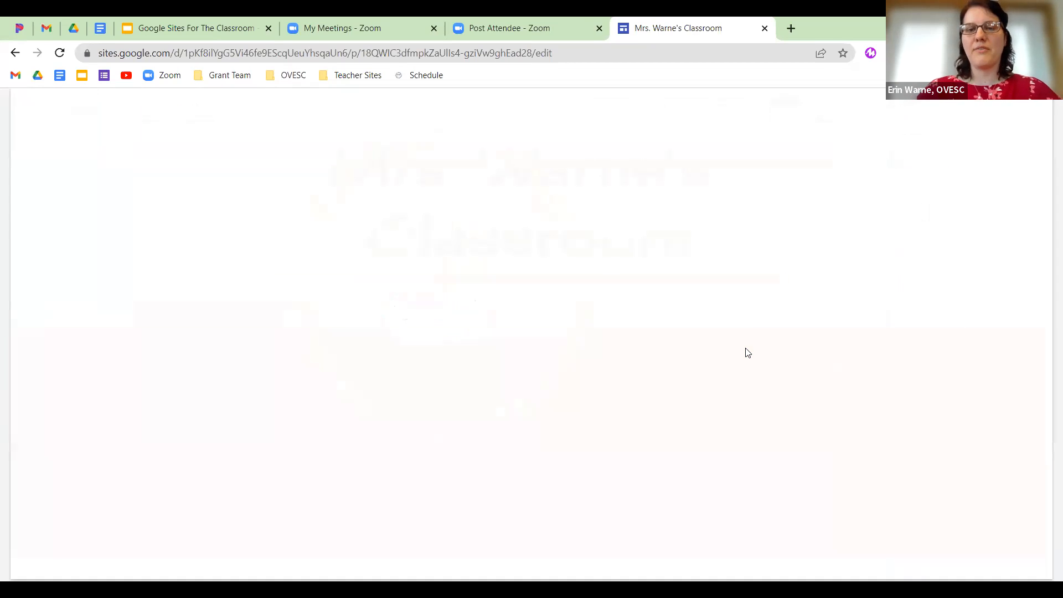
Step through the carousel slides in the desktop and tablet previews.
{"action": "scroll", "coordinate": [746, 391], "scroll_direction": "down", "scroll_amount": 12}
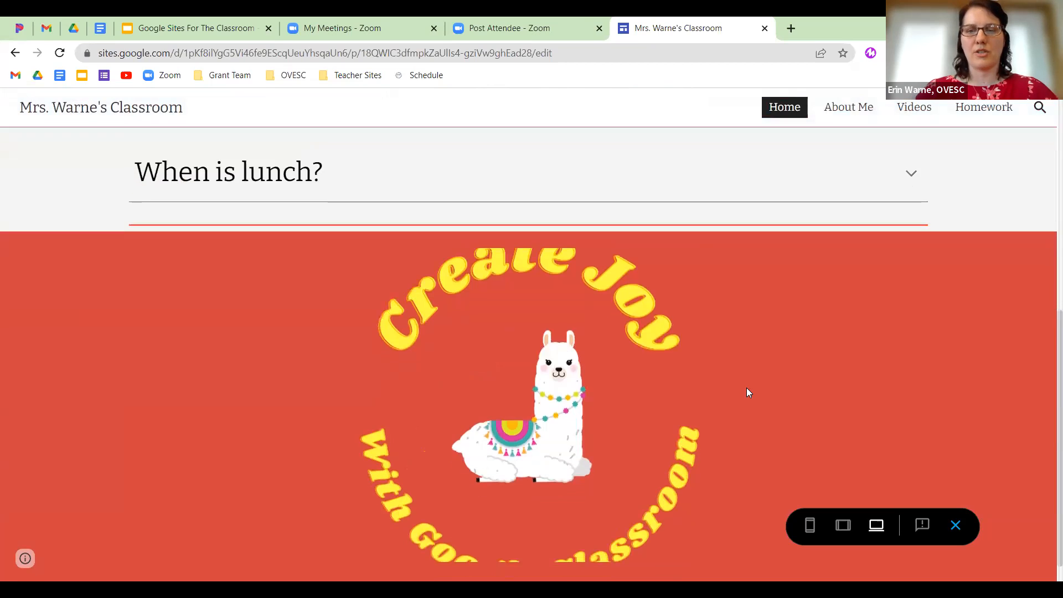
{"action": "left_click", "coordinate": [699, 375]}
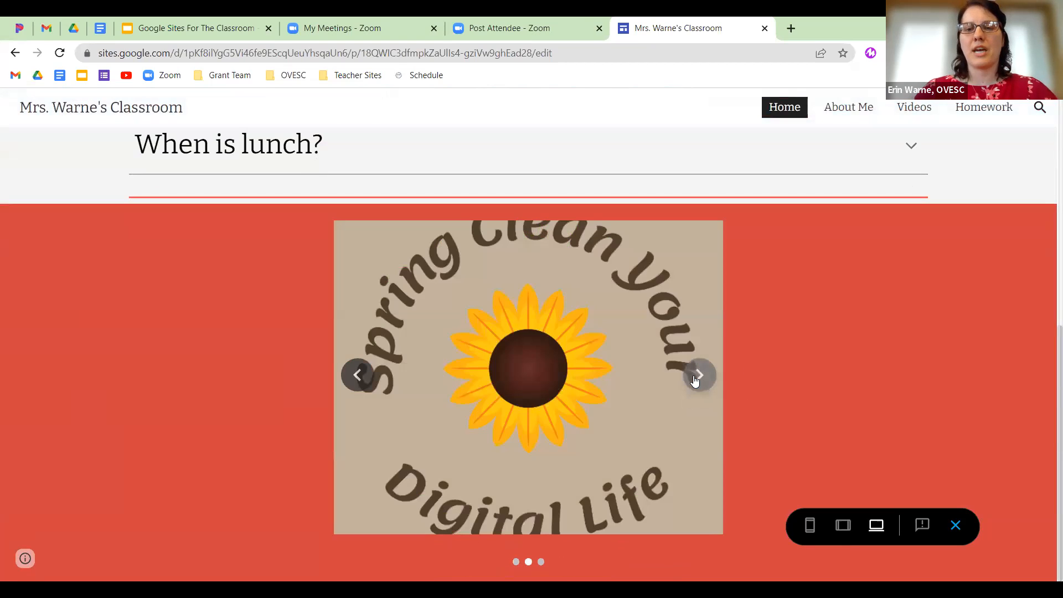
{"action": "left_click", "coordinate": [695, 380]}
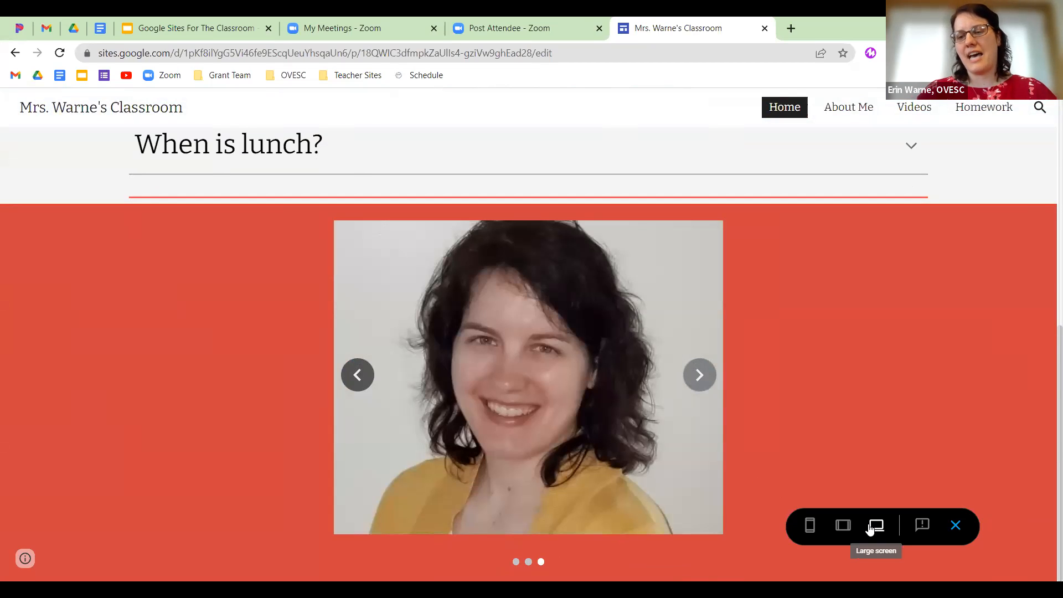
{"action": "left_click", "coordinate": [841, 526]}
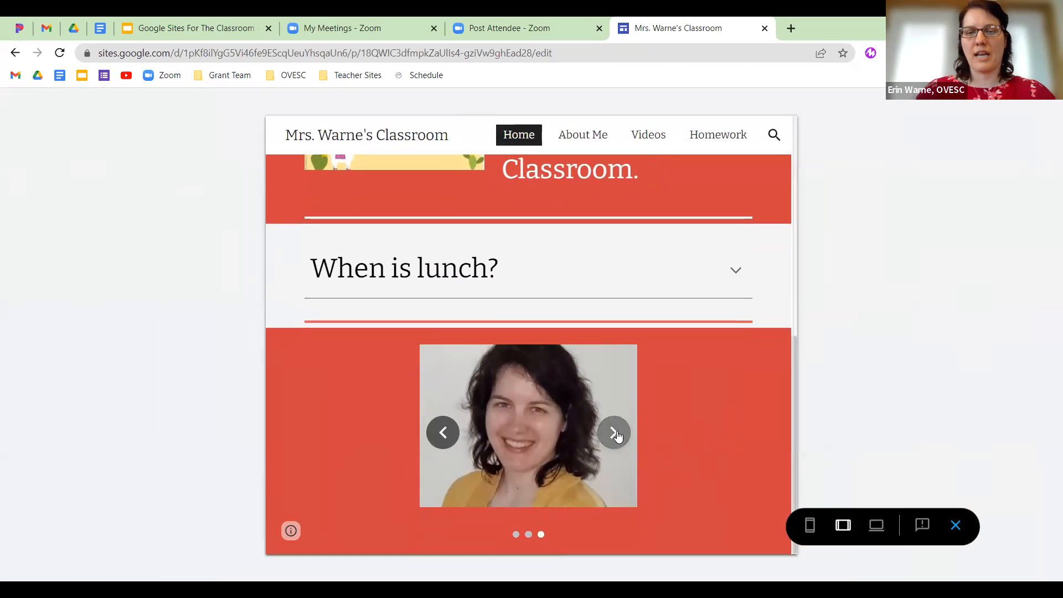
{"action": "left_click", "coordinate": [613, 433]}
{"action": "left_click", "coordinate": [614, 432]}
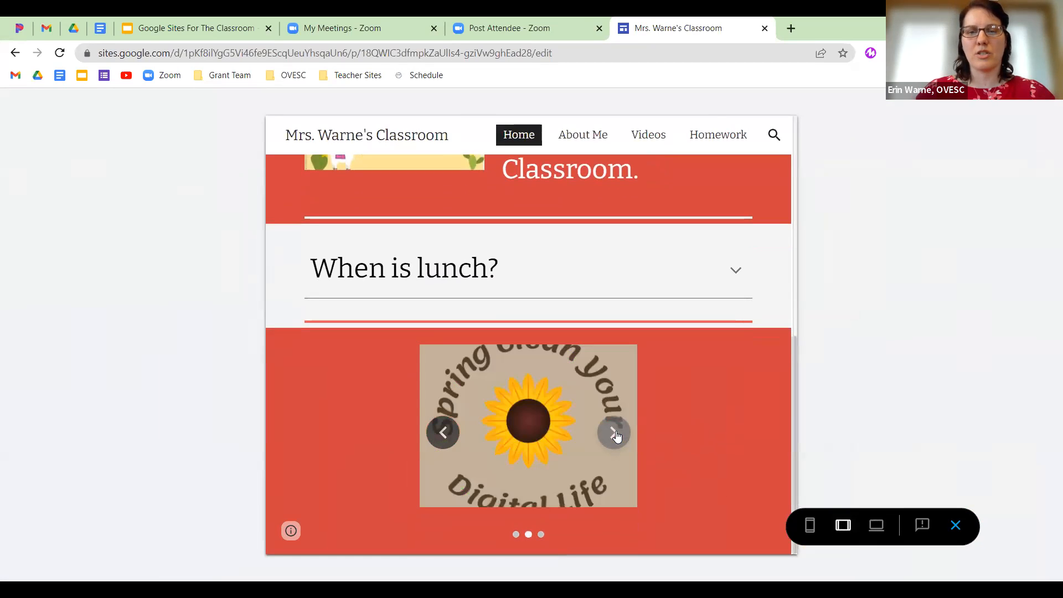
Cycle the carousel slides at phone size, then return to the editor.
{"action": "left_click", "coordinate": [809, 526]}
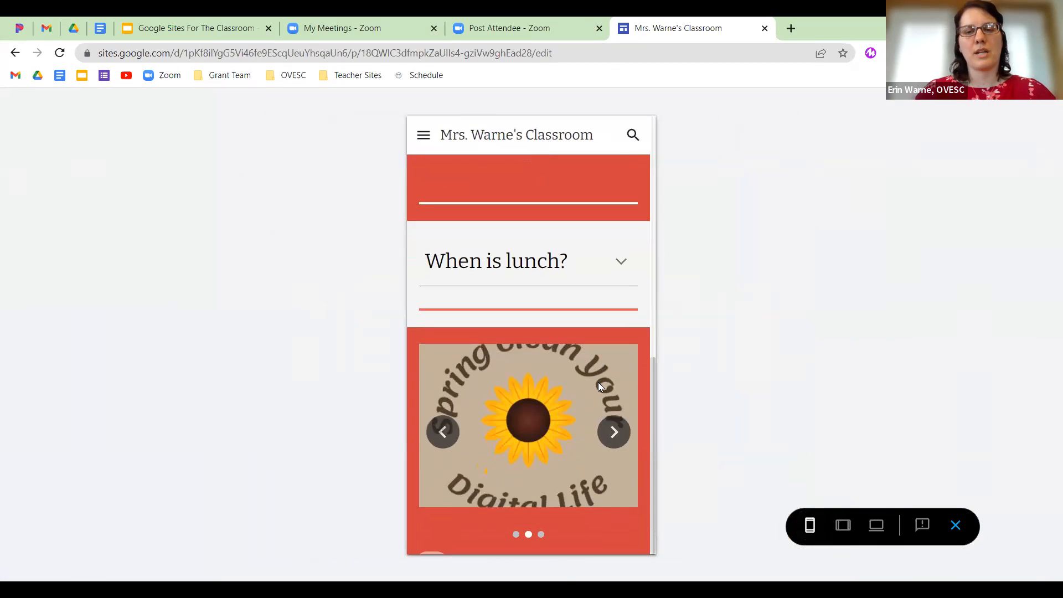
{"action": "left_click", "coordinate": [614, 432]}
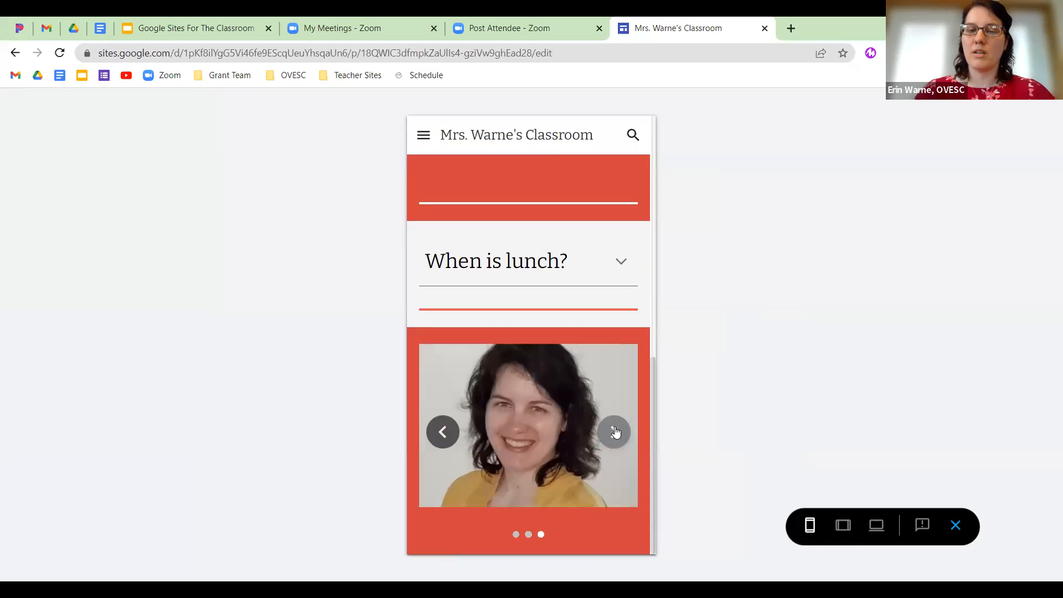
{"action": "left_click", "coordinate": [614, 431]}
{"action": "left_click", "coordinate": [614, 432]}
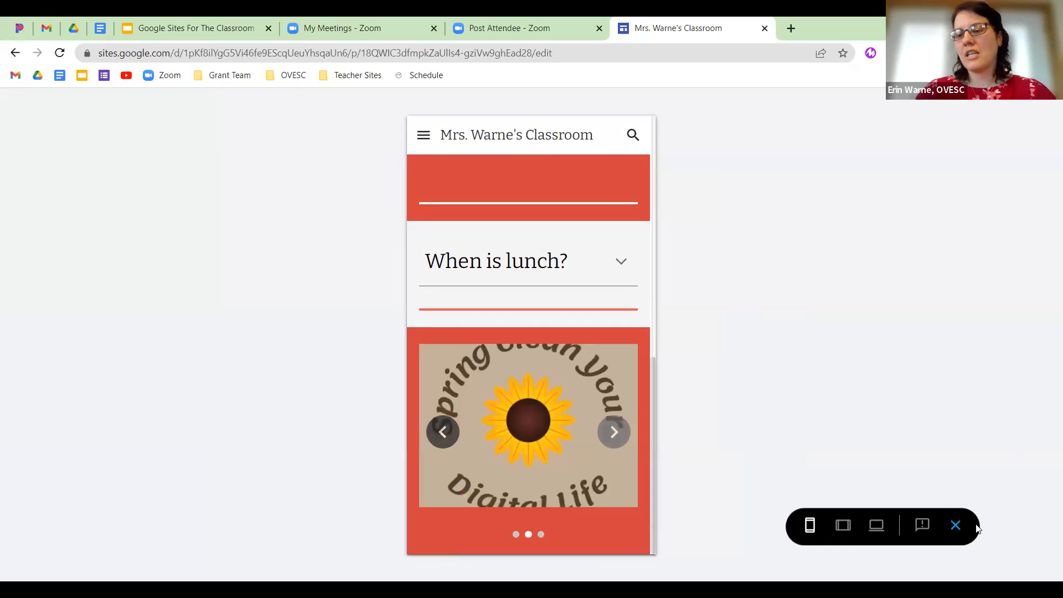
{"action": "left_click", "coordinate": [955, 525]}
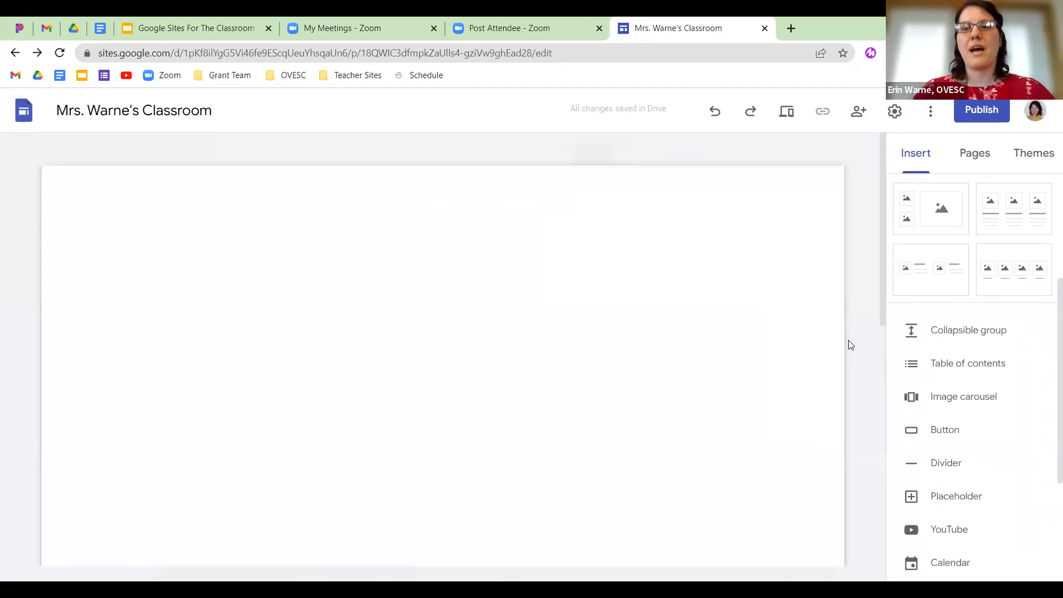
Add a divider and a widened, centred 'Email the Teacher' button with a mailto link to the teacher's e-mail.
{"action": "scroll", "coordinate": [689, 437], "scroll_direction": "down", "scroll_amount": 10}
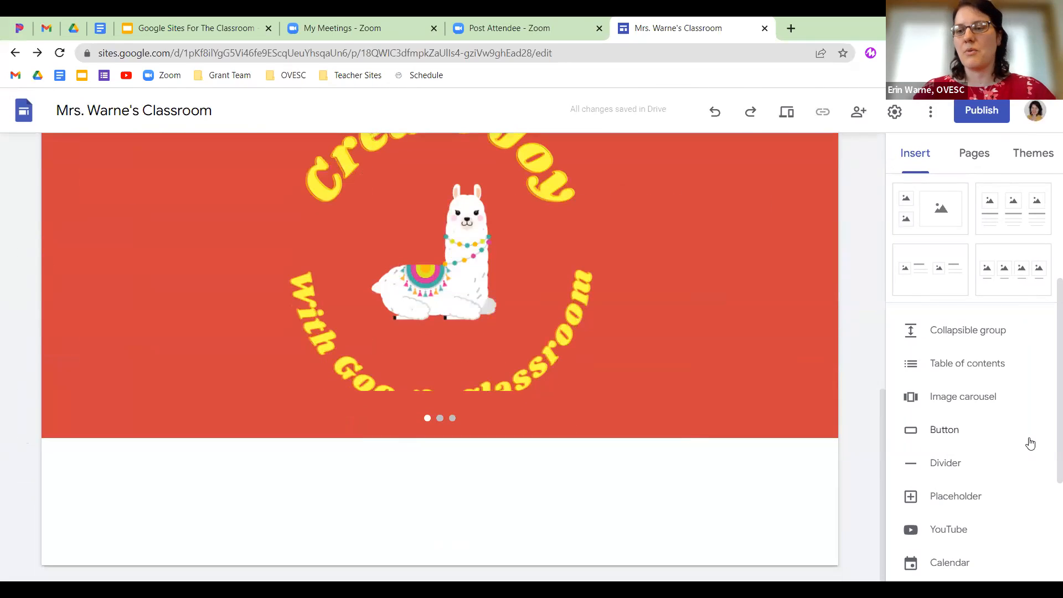
{"action": "left_click", "coordinate": [958, 468]}
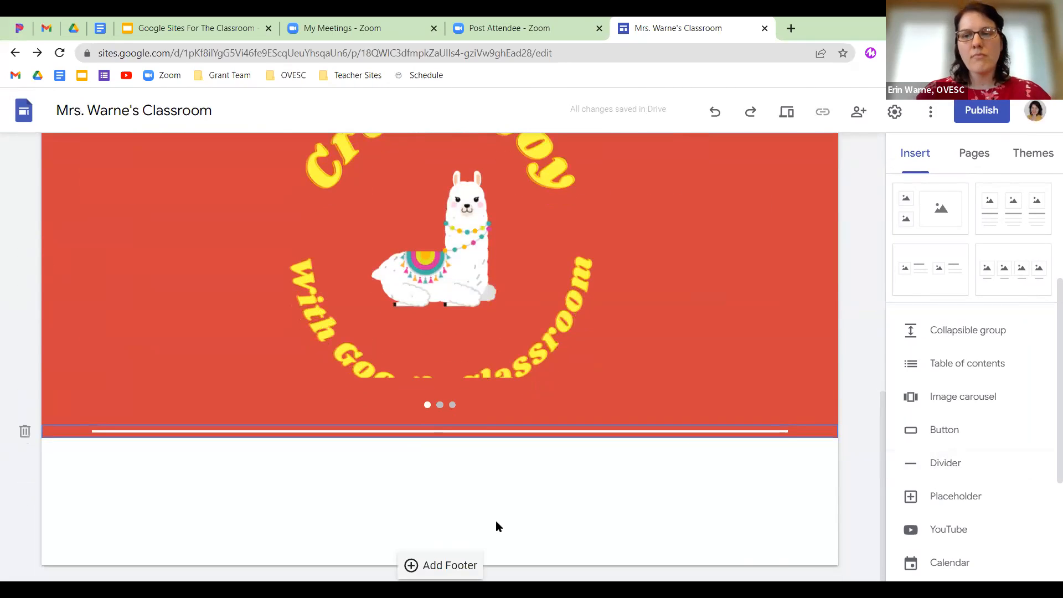
{"action": "left_click", "coordinate": [944, 434]}
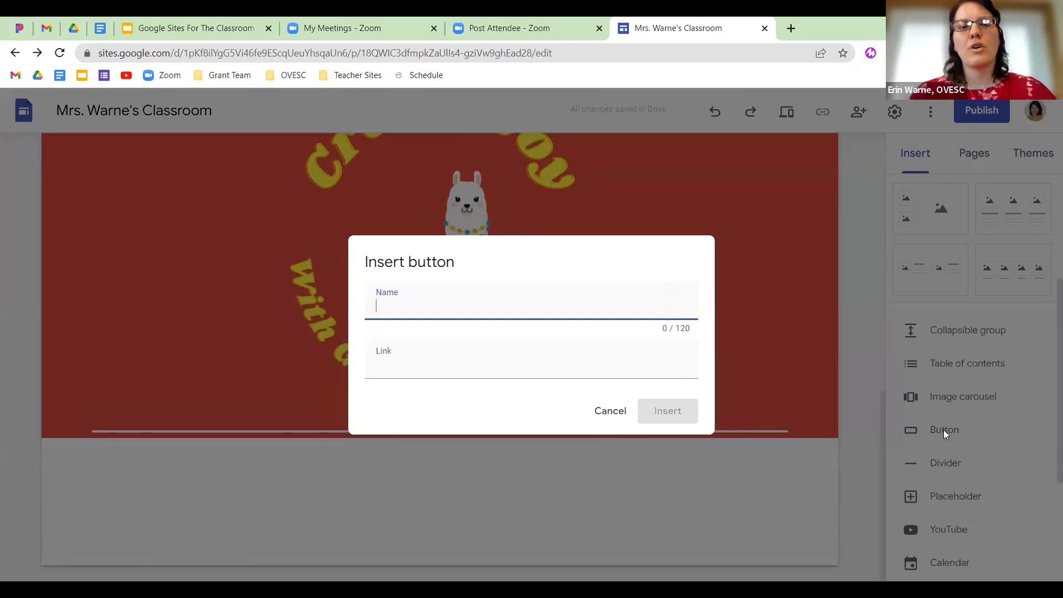
{"action": "type", "text": "E"}
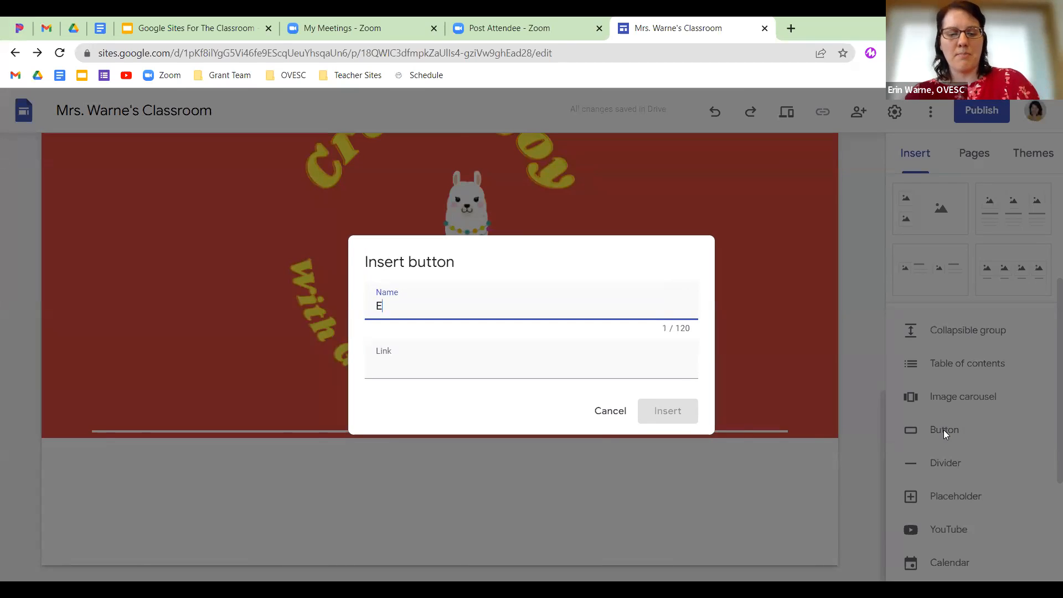
{"action": "type", "text": "mail the Teacher"}
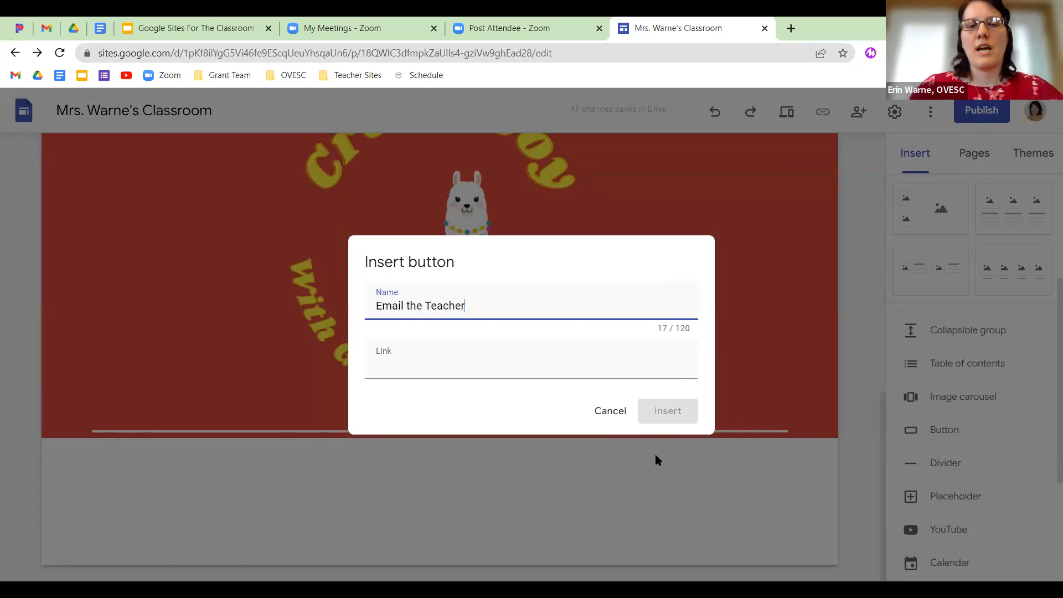
{"action": "left_click", "coordinate": [443, 360]}
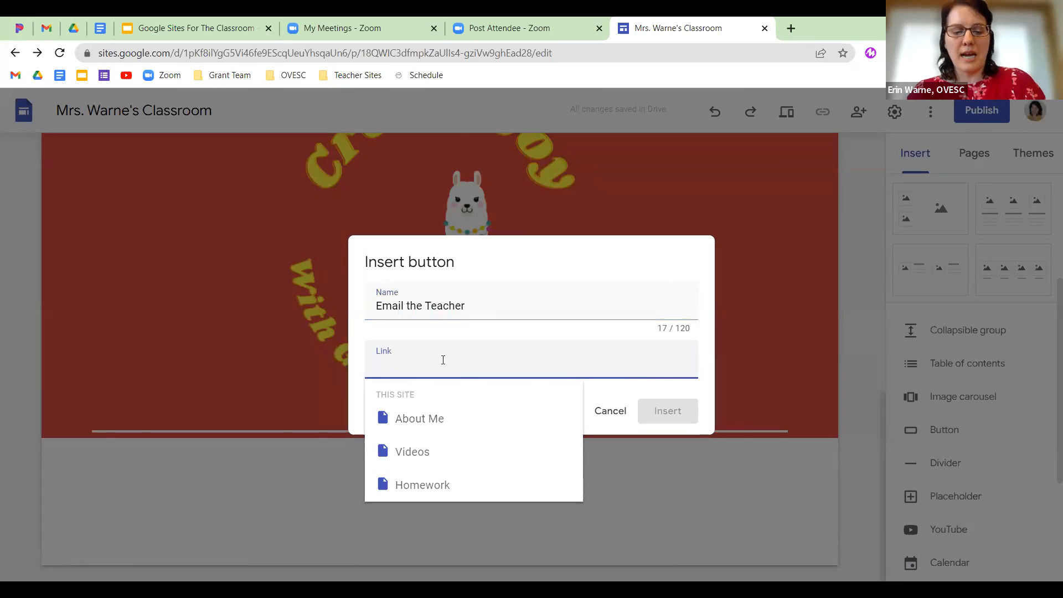
{"action": "type", "text": "mailto:"}
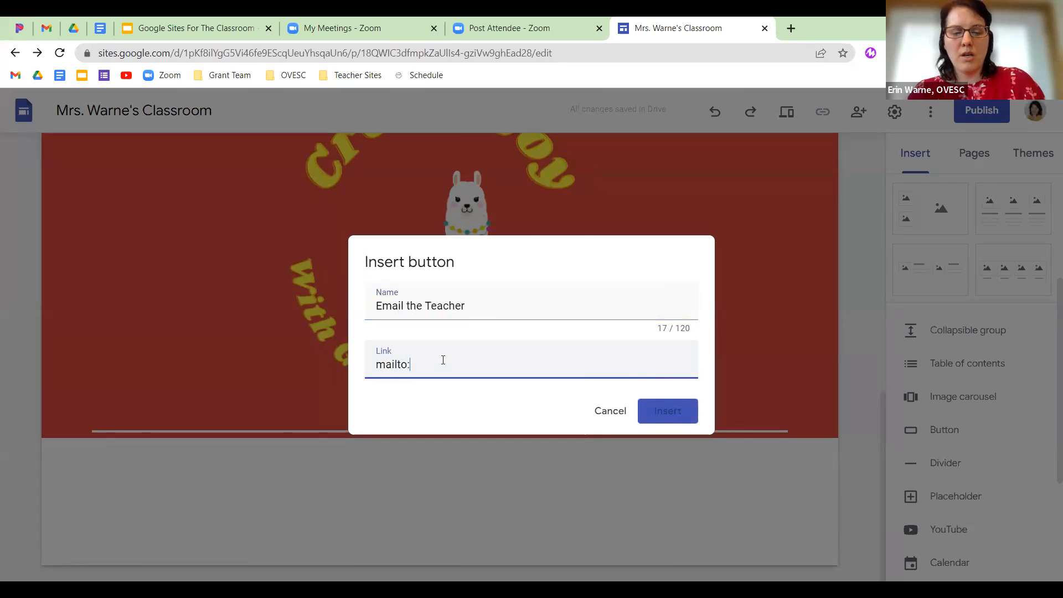
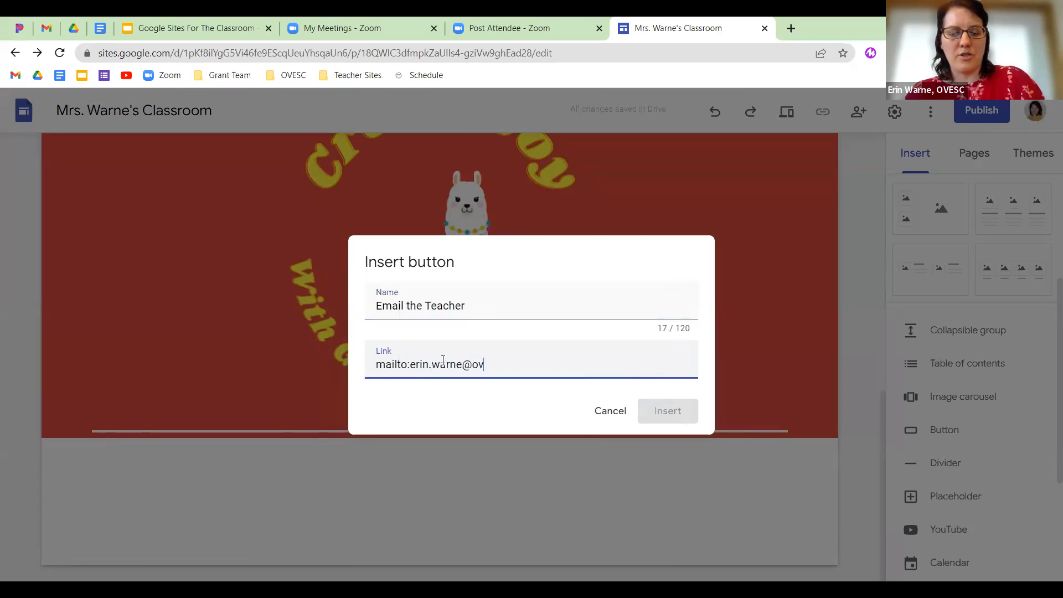
{"action": "left_click", "coordinate": [679, 413]}
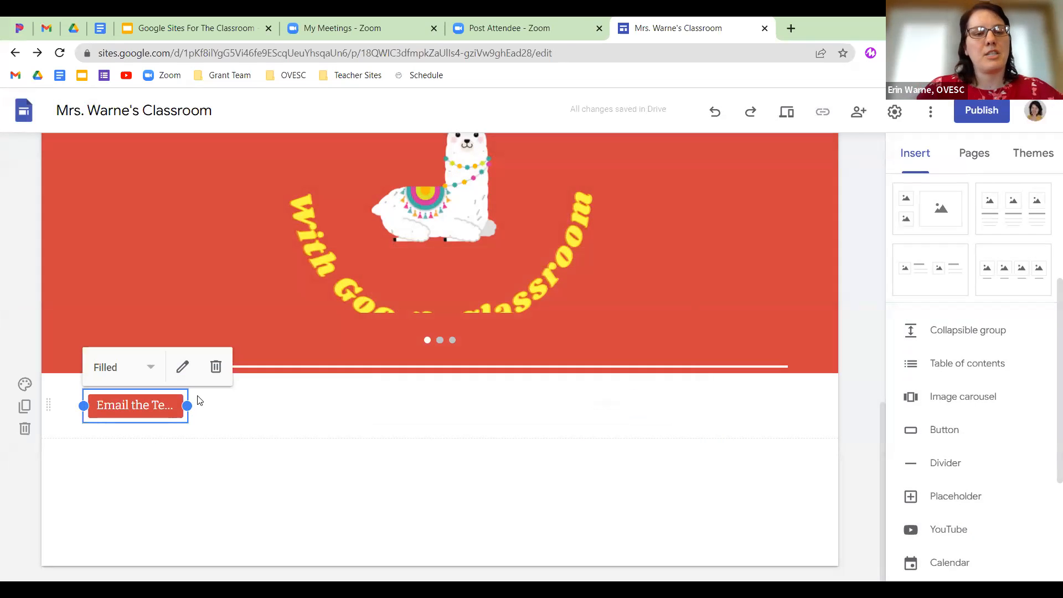
{"action": "left_click_drag", "start_coordinate": [191, 407], "coordinate": [363, 413]}
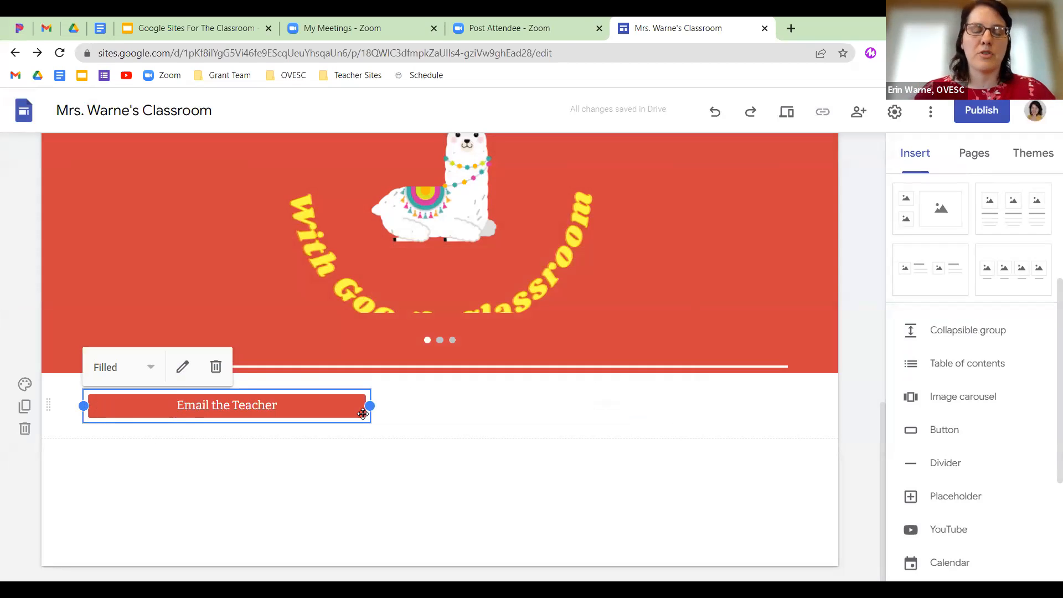
{"action": "left_click_drag", "start_coordinate": [252, 398], "coordinate": [411, 398]}
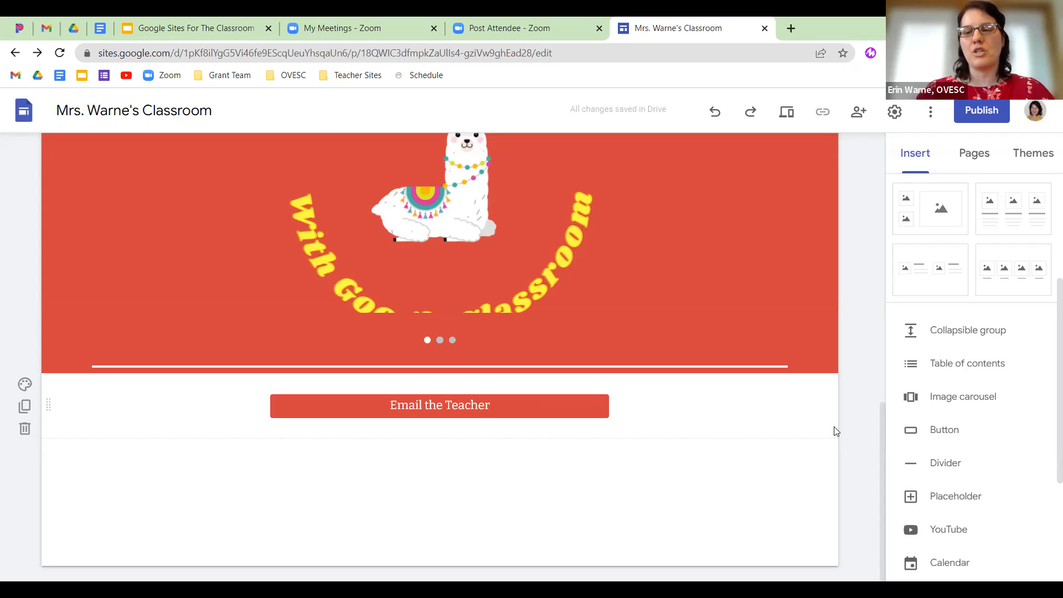
Give the button section a light grey Style 2 background, then add a divider and an empty placeholder.
{"action": "left_click", "coordinate": [25, 383]}
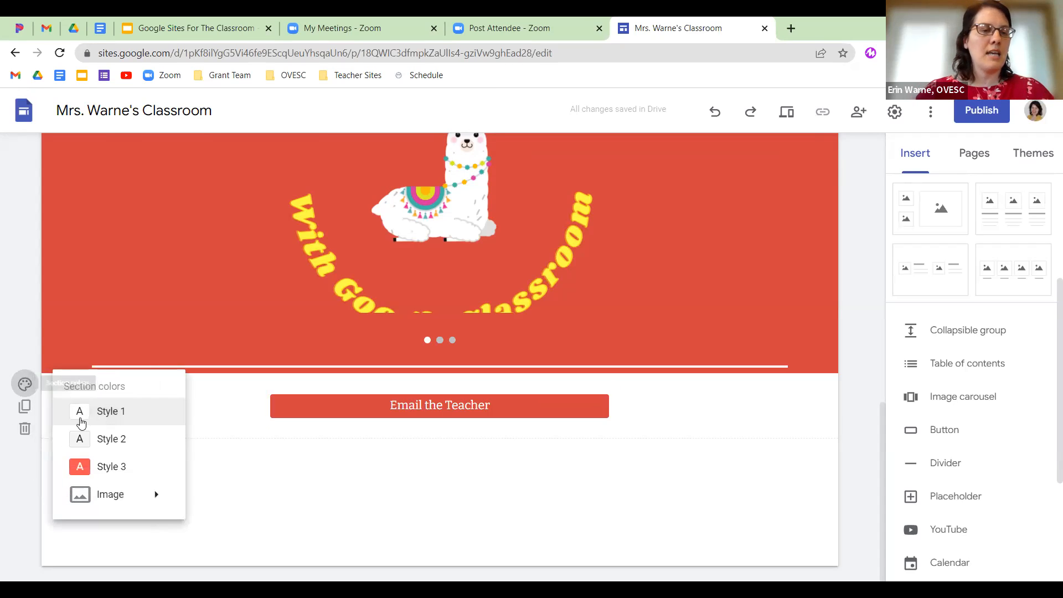
{"action": "left_click", "coordinate": [105, 440]}
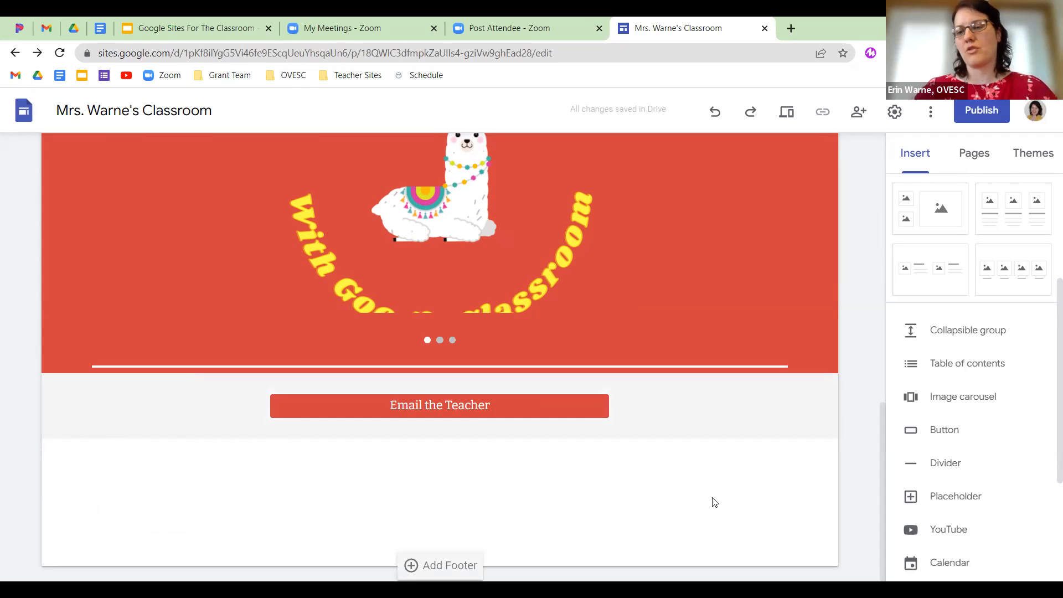
{"action": "left_click", "coordinate": [931, 463]}
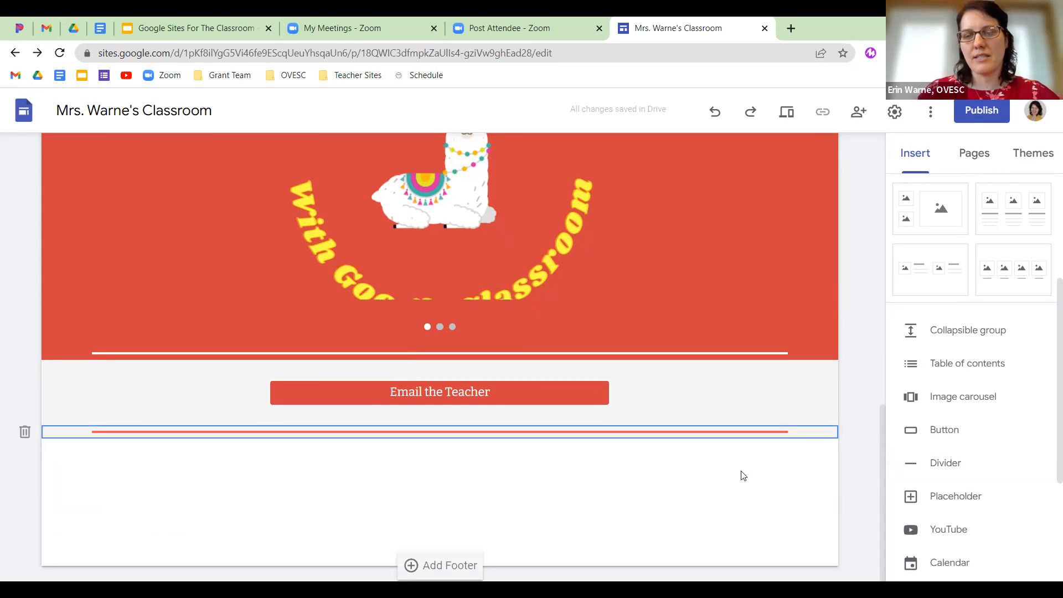
{"action": "left_click", "coordinate": [318, 491]}
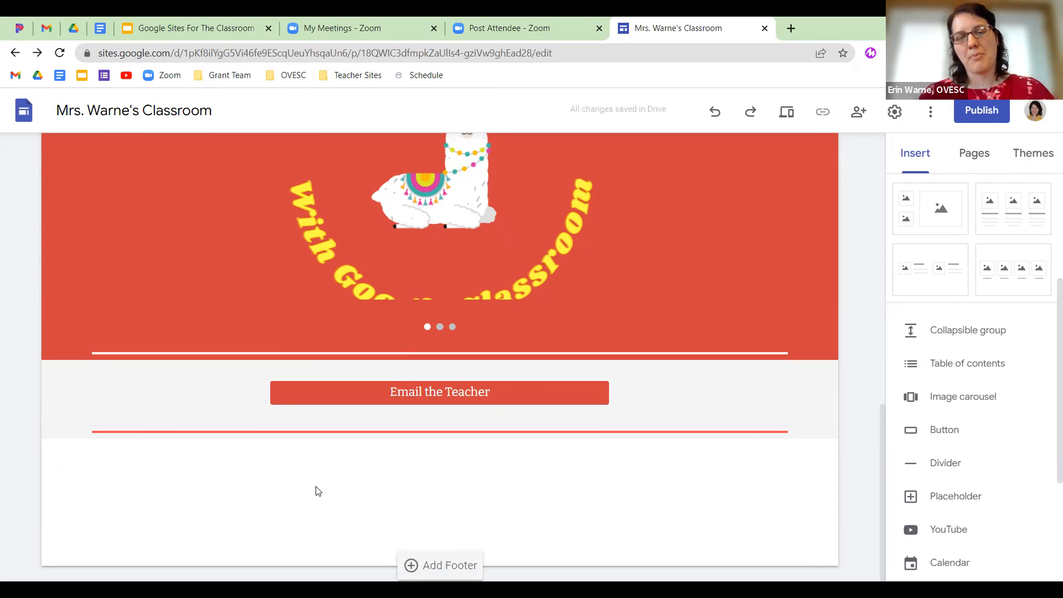
{"action": "left_click", "coordinate": [935, 496]}
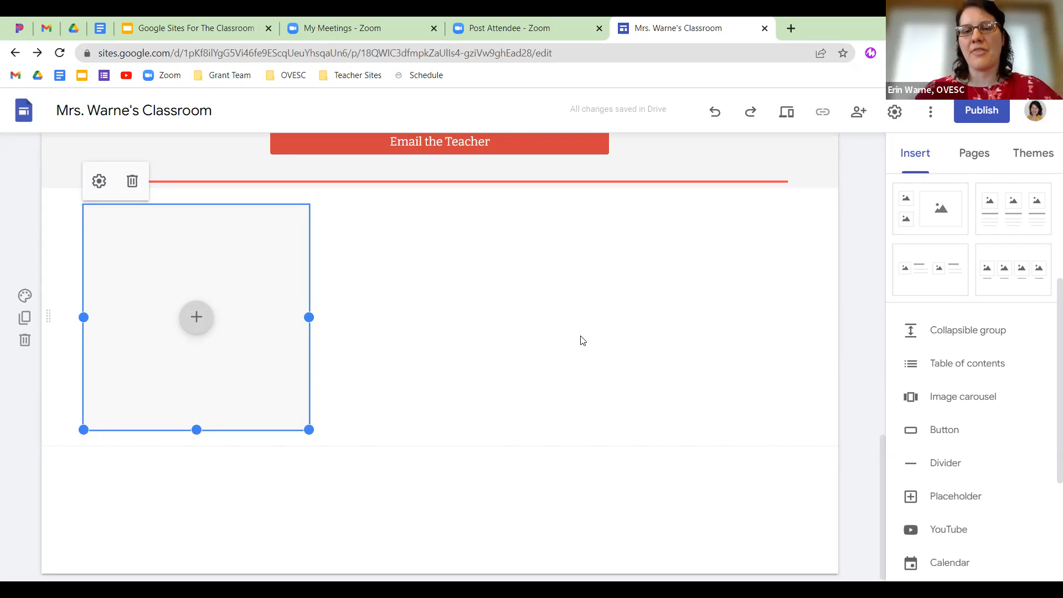
{"action": "scroll", "coordinate": [981, 423], "scroll_direction": "down", "scroll_amount": 2}
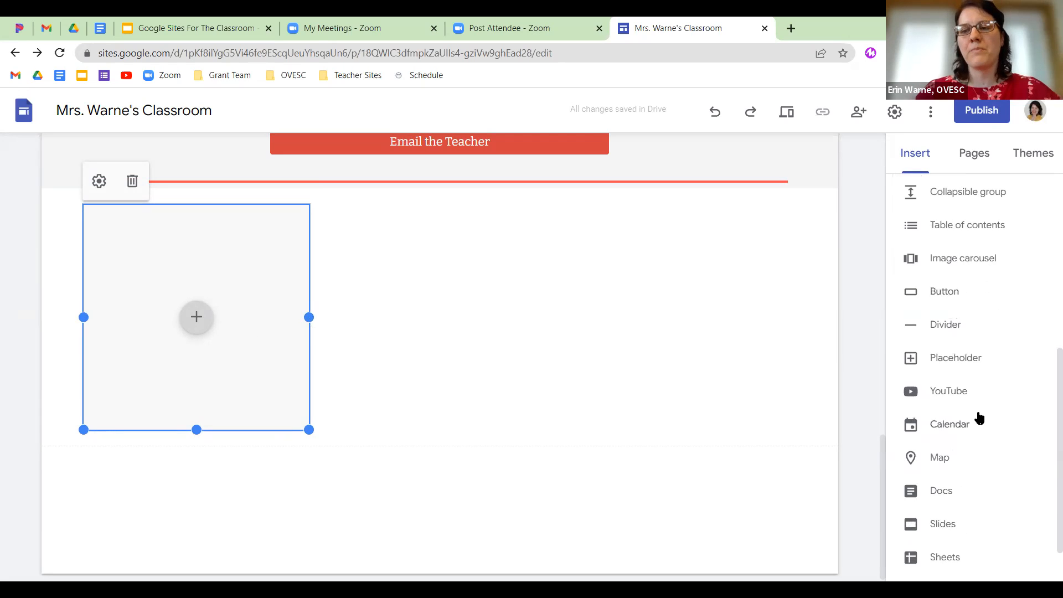
Add a divider below the placeholder and embed the 'Google Tips and Tricks' calendar.
{"action": "left_click", "coordinate": [943, 325]}
{"action": "left_click", "coordinate": [434, 465]}
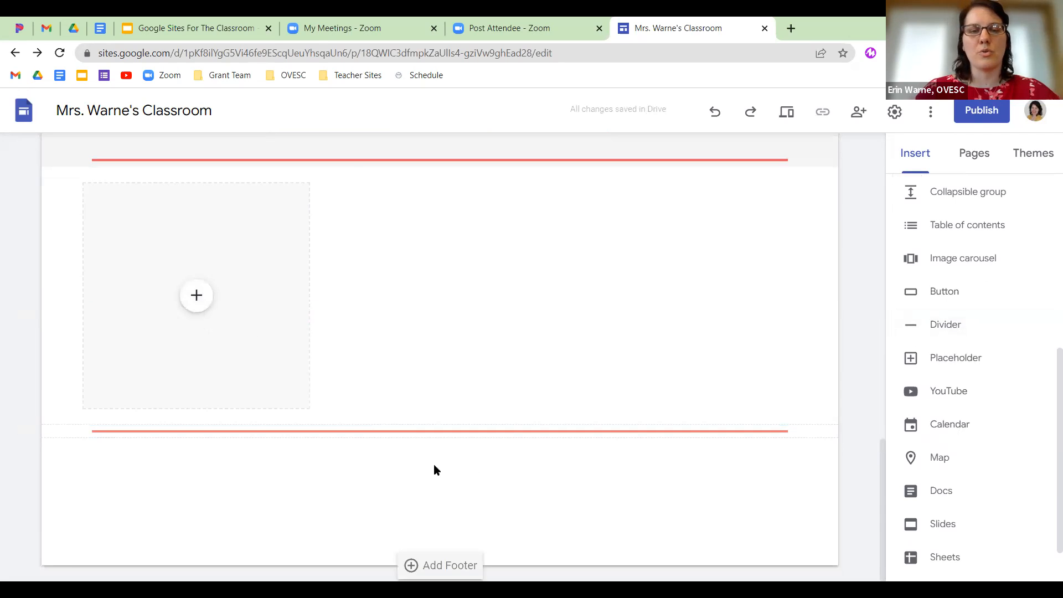
{"action": "left_click", "coordinate": [939, 423]}
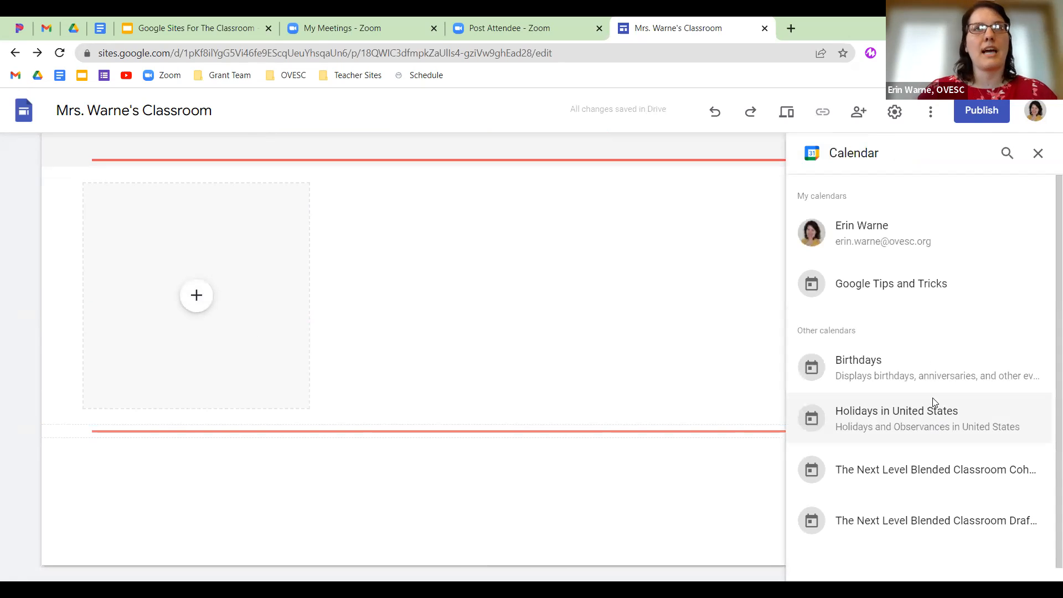
{"action": "left_click", "coordinate": [920, 294]}
{"action": "left_click", "coordinate": [1027, 564]}
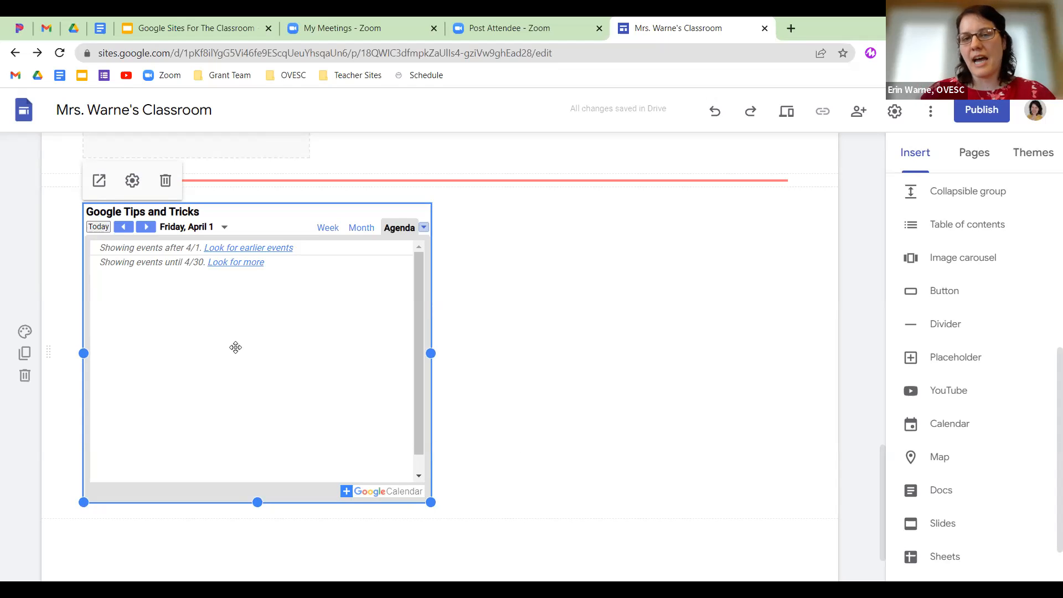
Make the calendar section red (Style 3), move the calendar right, and add a divider below.
{"action": "left_click", "coordinate": [24, 331]}
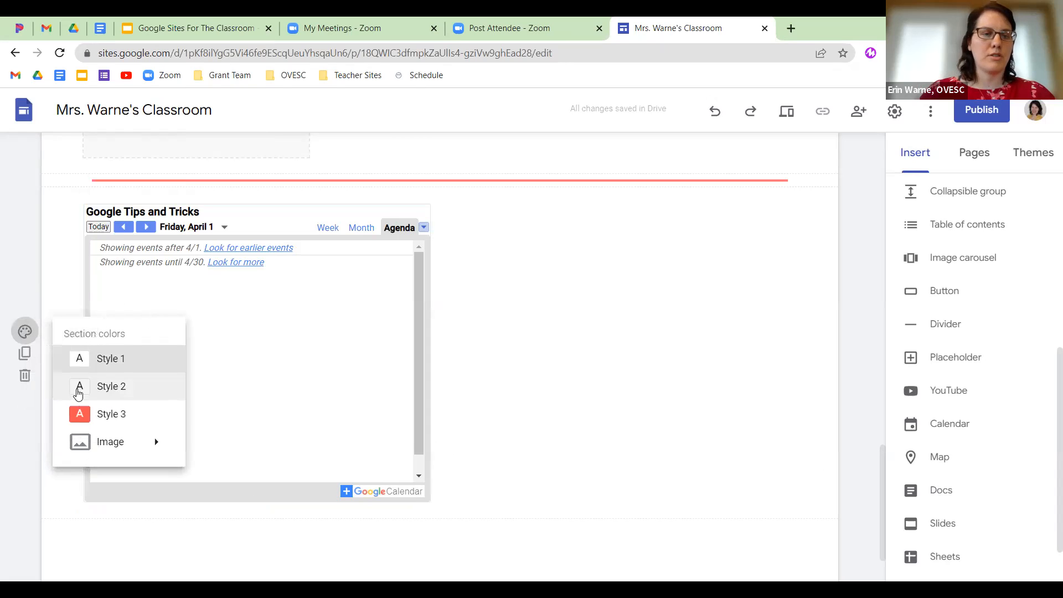
{"action": "left_click", "coordinate": [90, 415]}
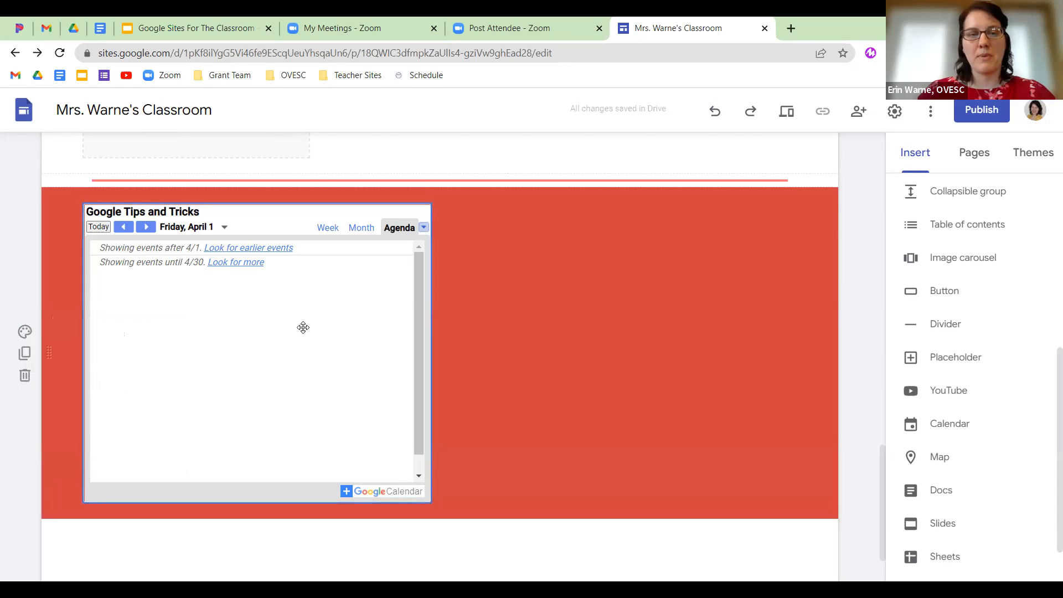
{"action": "left_click_drag", "start_coordinate": [277, 335], "coordinate": [623, 296]}
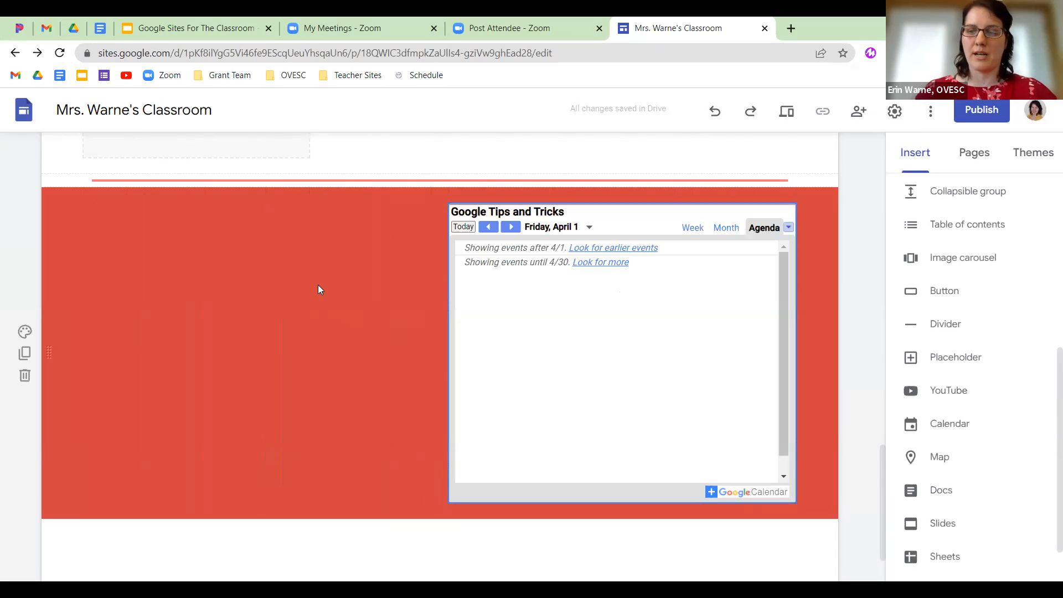
{"action": "scroll", "coordinate": [219, 424], "scroll_direction": "down", "scroll_amount": 2}
{"action": "left_click", "coordinate": [932, 325]}
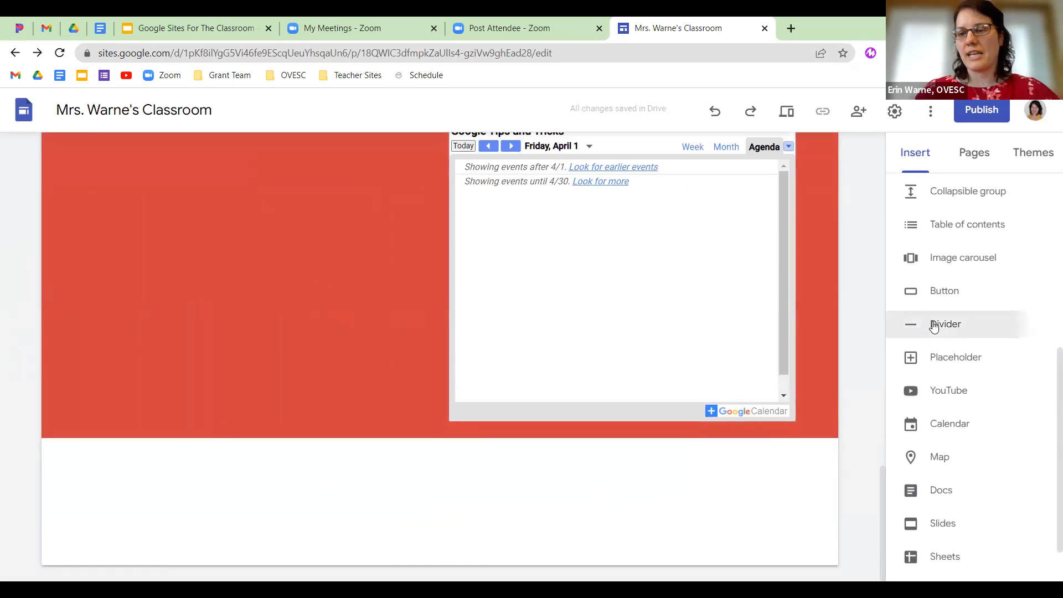
Embed a Google map searched for 'cambridge,oh' below the red calendar section.
{"action": "left_click", "coordinate": [934, 458]}
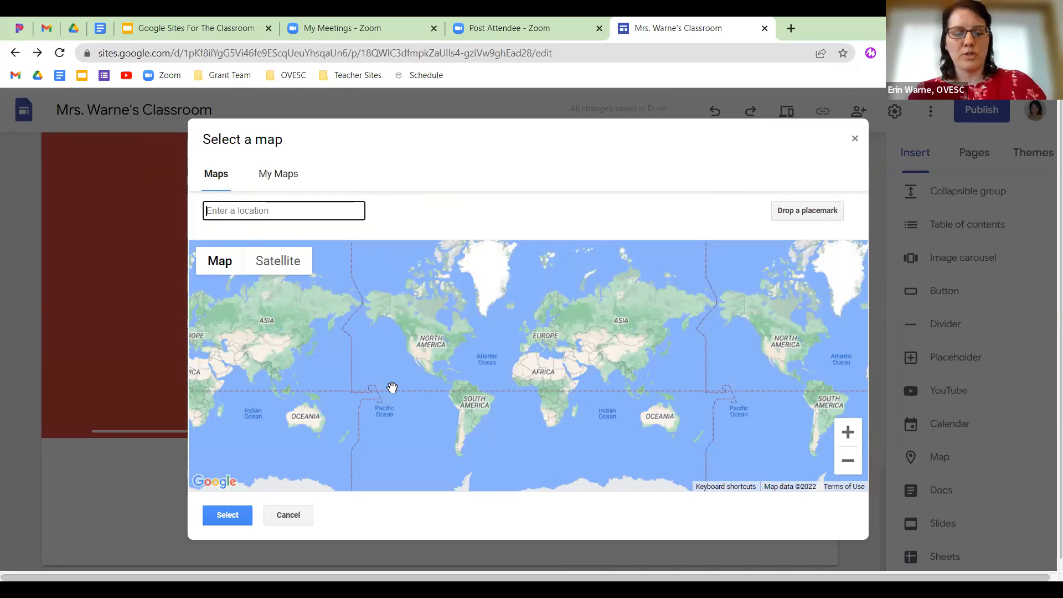
{"action": "type", "text": "cambridge,oh"}
{"action": "key", "text": "Return"}
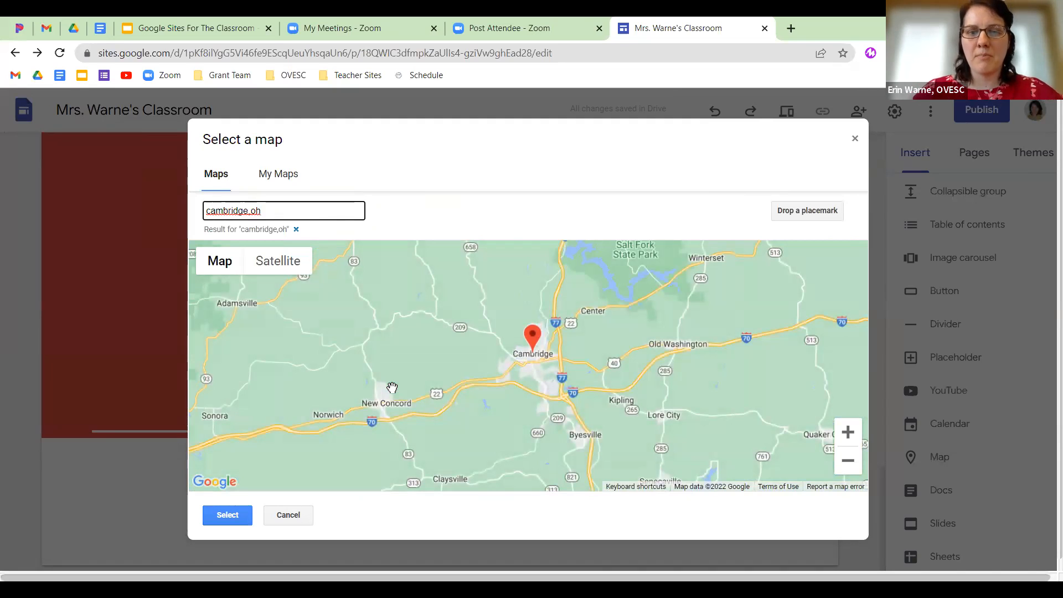
{"action": "left_click", "coordinate": [225, 515]}
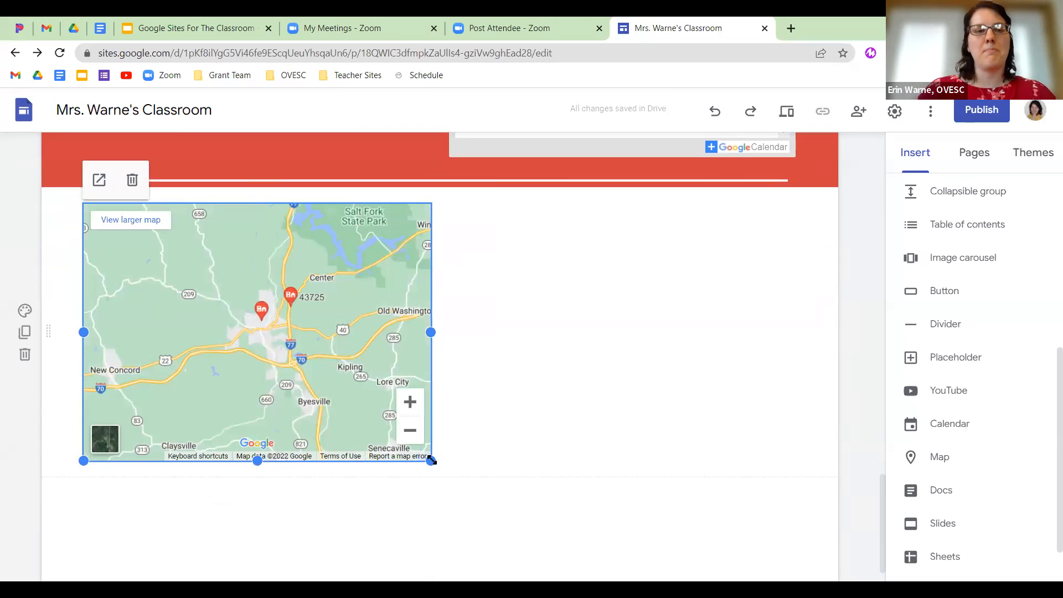
{"action": "left_click", "coordinate": [25, 311]}
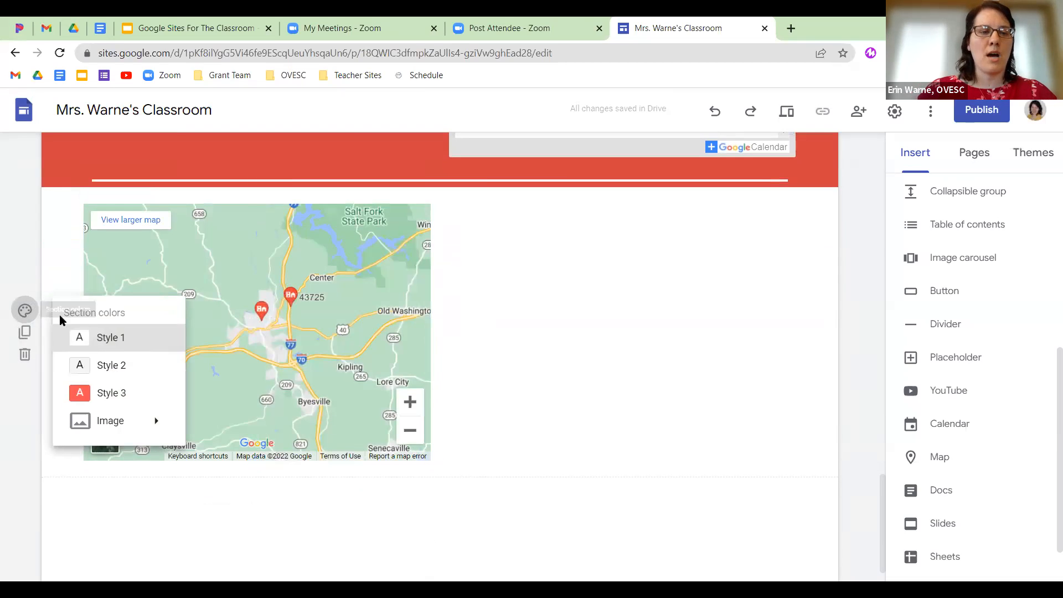
Give the map section a light grey Style 2 background and preview the site.
{"action": "left_click", "coordinate": [183, 365]}
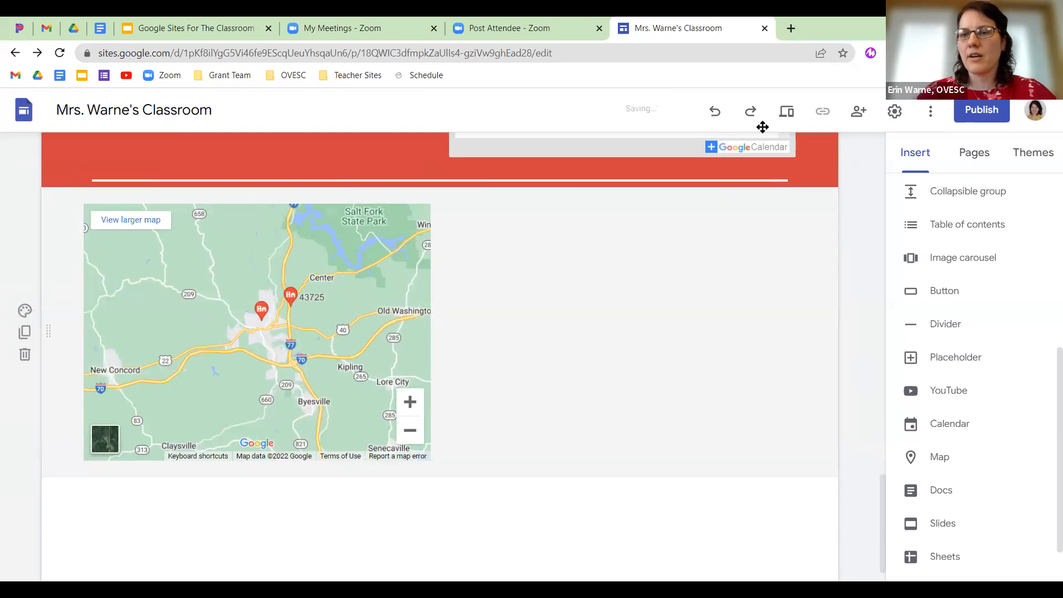
{"action": "left_click", "coordinate": [787, 112]}
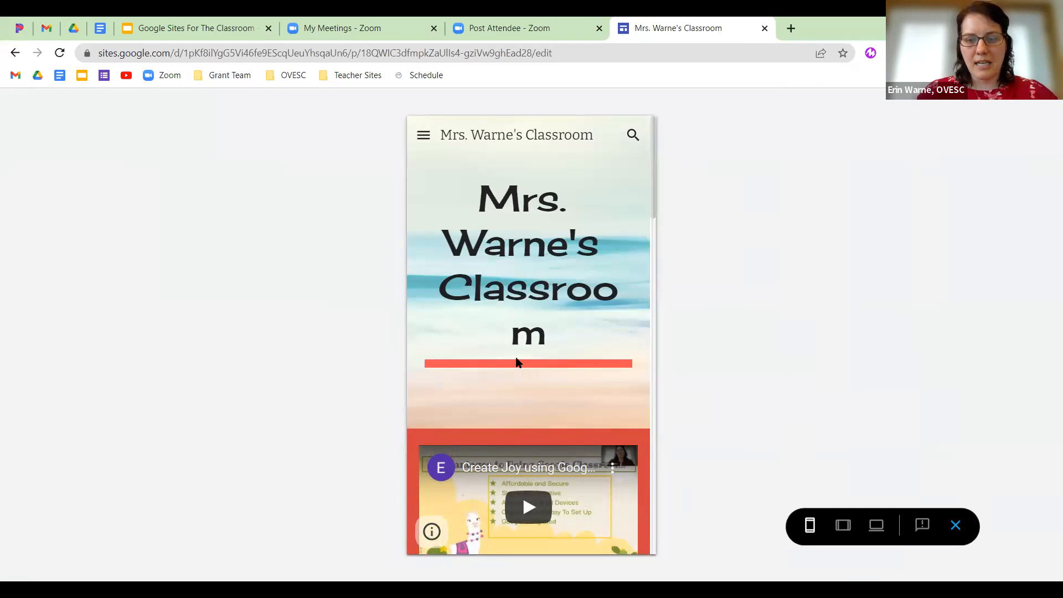
{"action": "scroll", "coordinate": [515, 361], "scroll_direction": "down", "scroll_amount": 5}
{"action": "scroll", "coordinate": [518, 365], "scroll_direction": "down", "scroll_amount": 12}
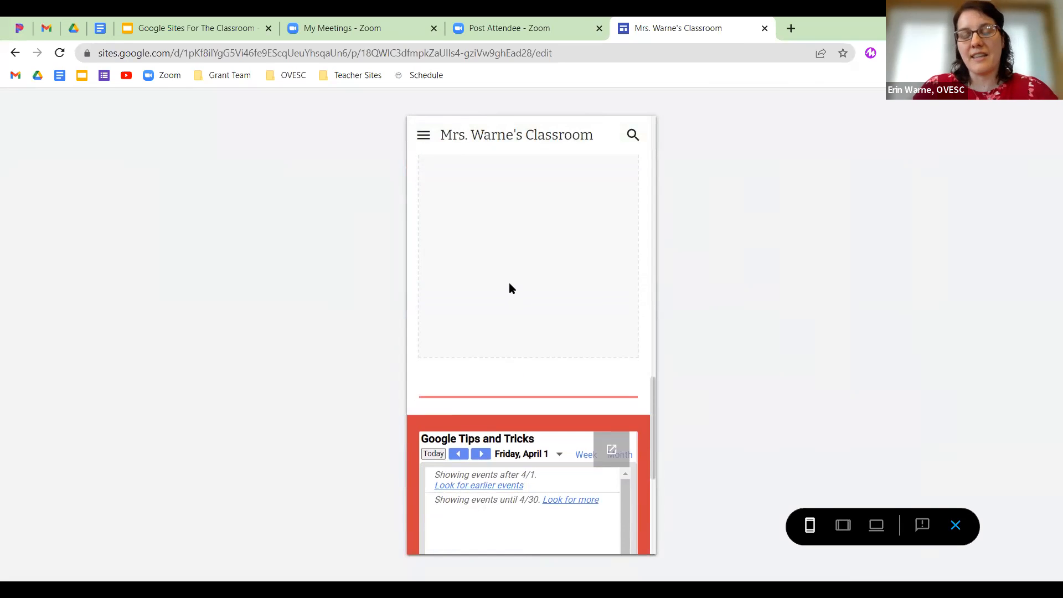
{"action": "scroll", "coordinate": [525, 350], "scroll_direction": "down", "scroll_amount": 6}
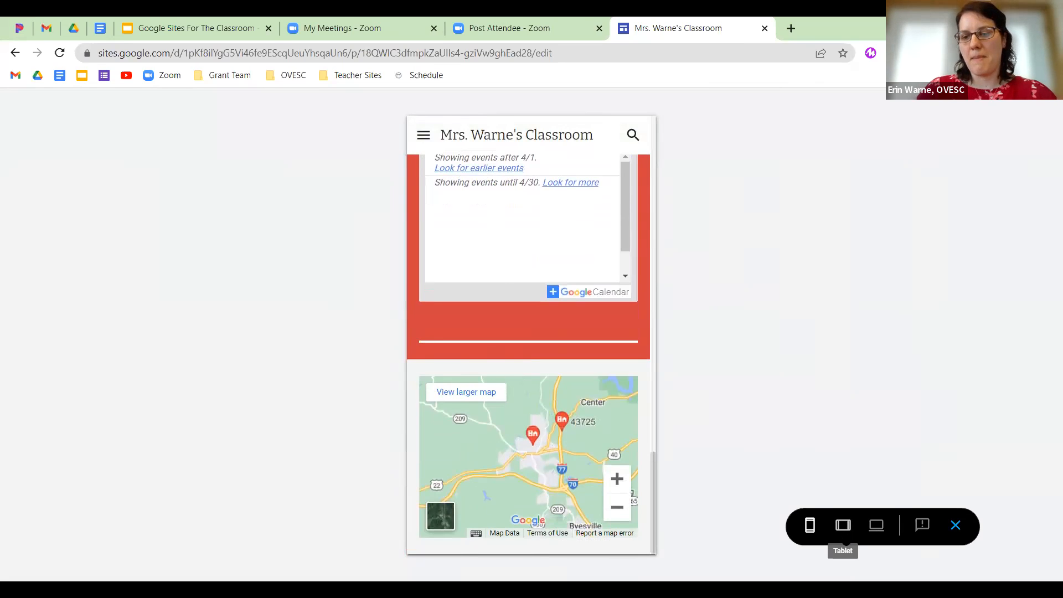
Check the preview at tablet and large-screen sizes, then return to the editor.
{"action": "left_click", "coordinate": [842, 525]}
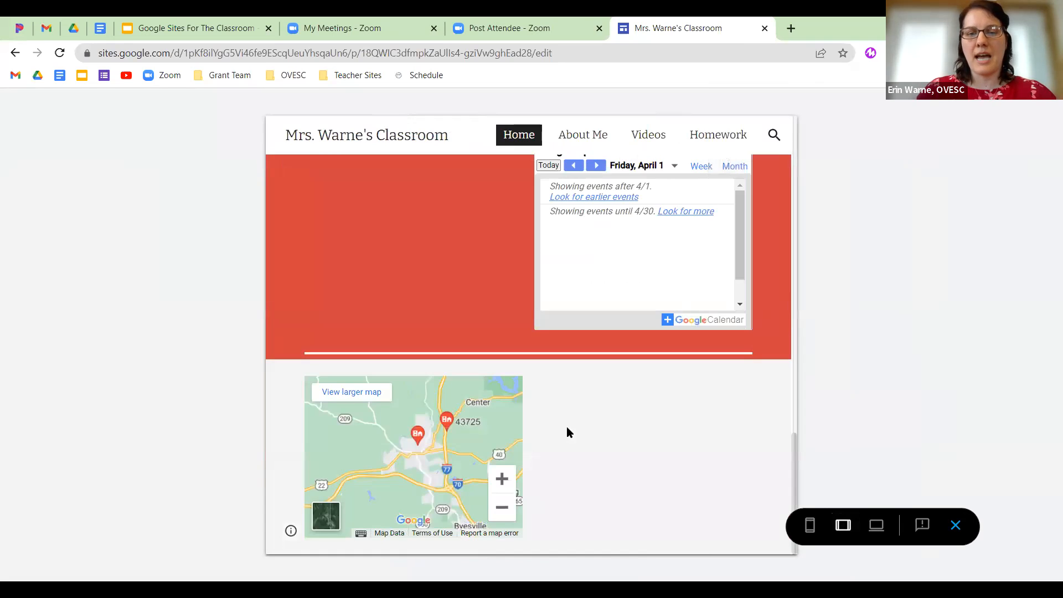
{"action": "scroll", "coordinate": [566, 432], "scroll_direction": "up", "scroll_amount": 8}
{"action": "scroll", "coordinate": [566, 426], "scroll_direction": "up", "scroll_amount": 5}
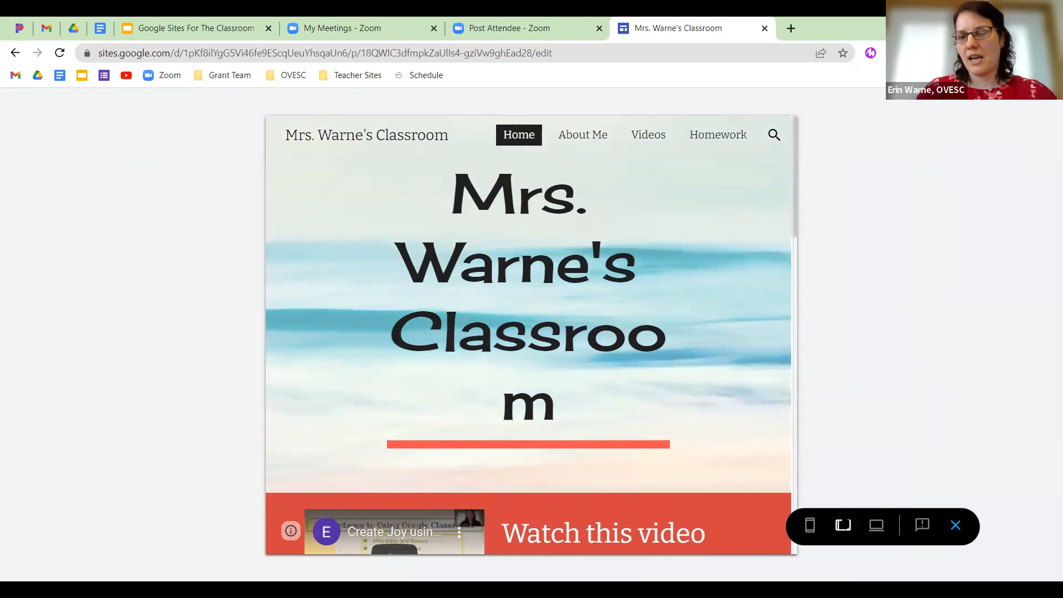
{"action": "left_click", "coordinate": [875, 525]}
{"action": "scroll", "coordinate": [488, 403], "scroll_direction": "down", "scroll_amount": 15}
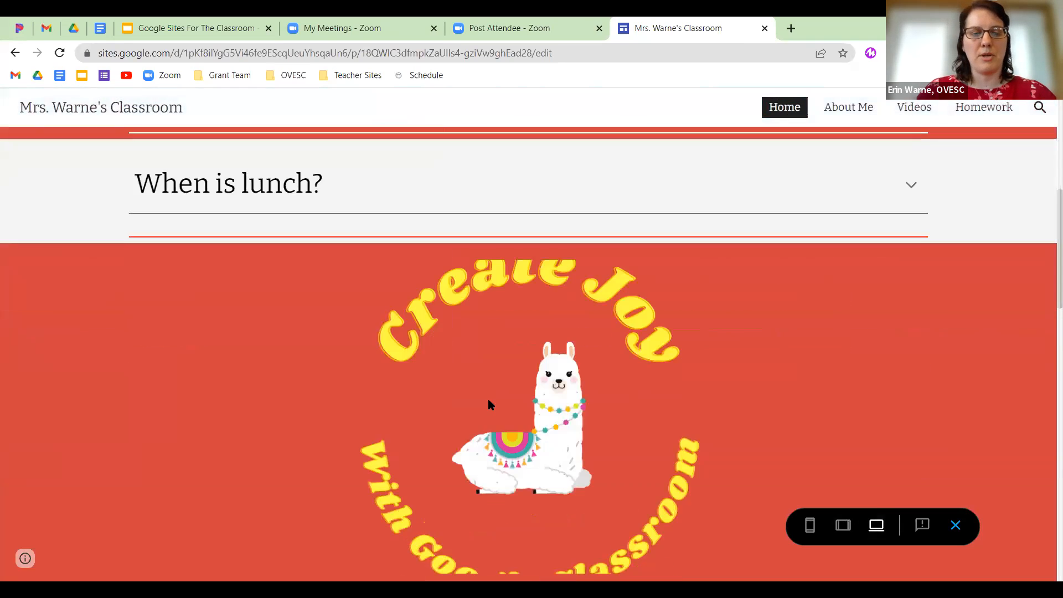
{"action": "scroll", "coordinate": [488, 404], "scroll_direction": "down", "scroll_amount": 4}
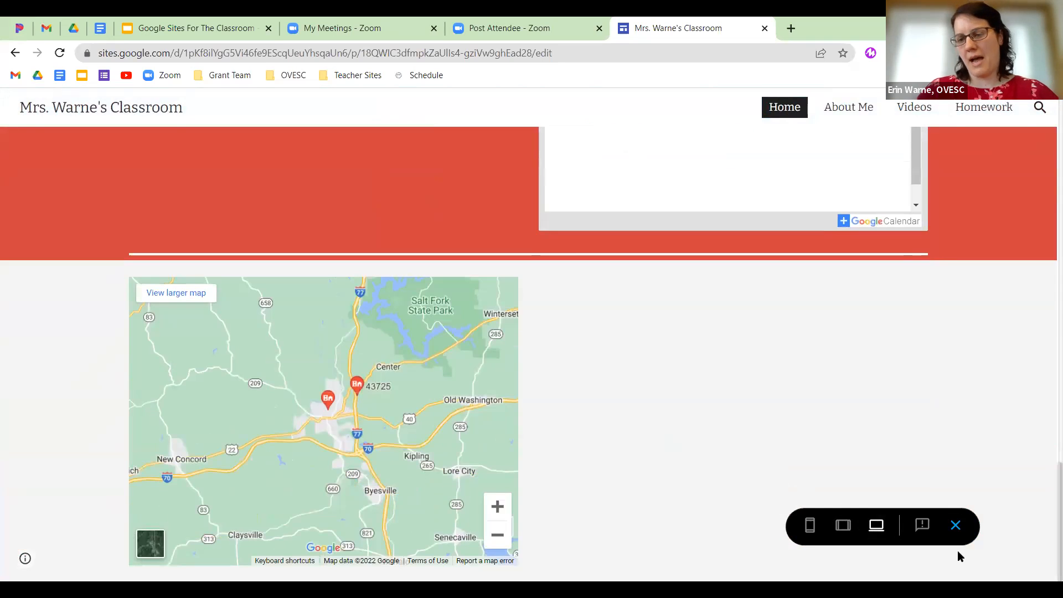
{"action": "left_click", "coordinate": [955, 525]}
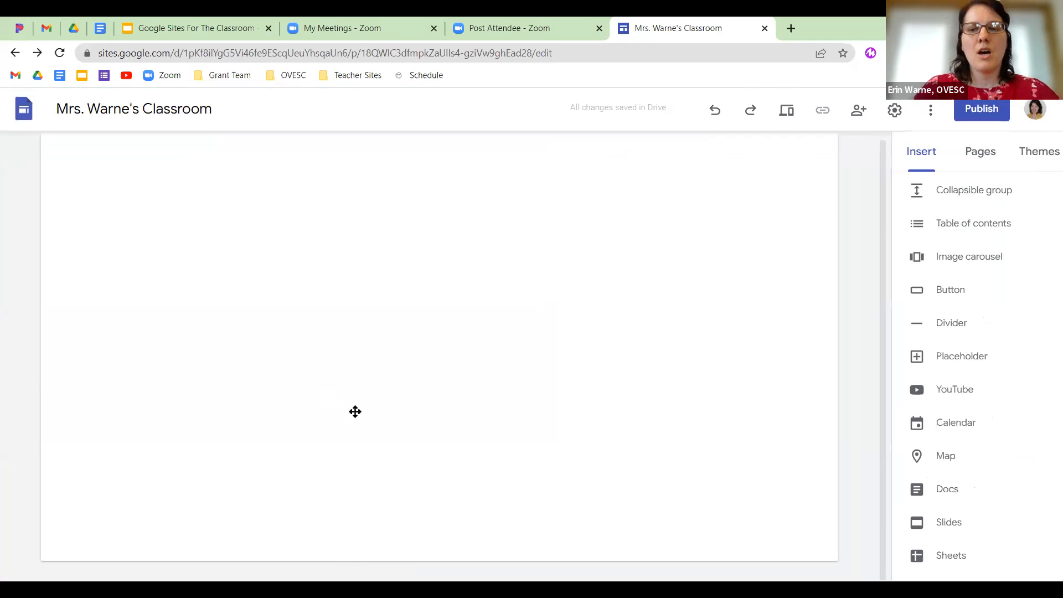
Embed the 'Forging a Hero' Google Doc below the map.
{"action": "scroll", "coordinate": [355, 420], "scroll_direction": "down", "scroll_amount": 15}
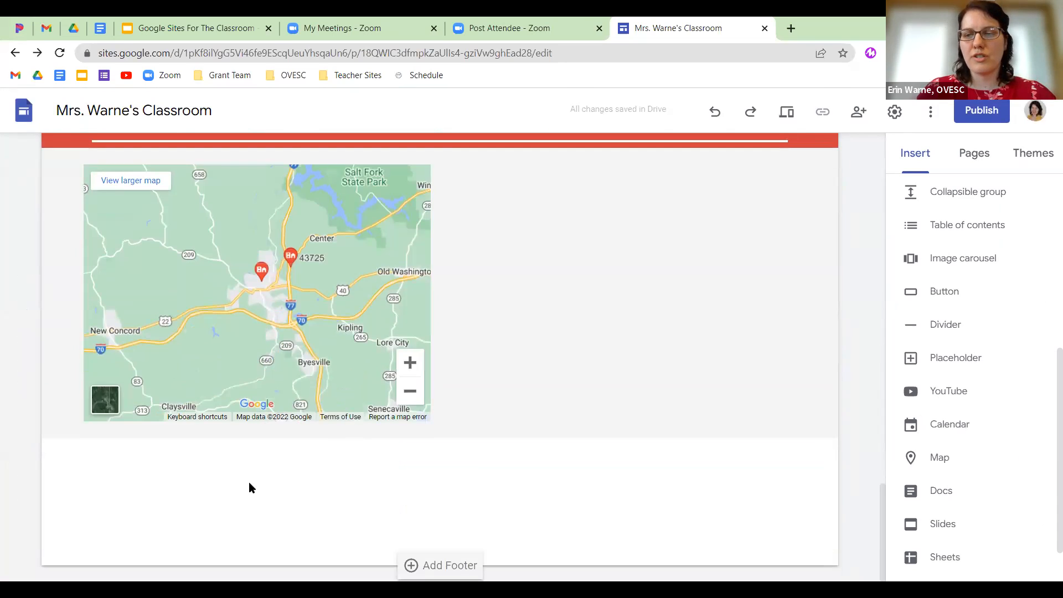
{"action": "scroll", "coordinate": [991, 427], "scroll_direction": "down", "scroll_amount": 1}
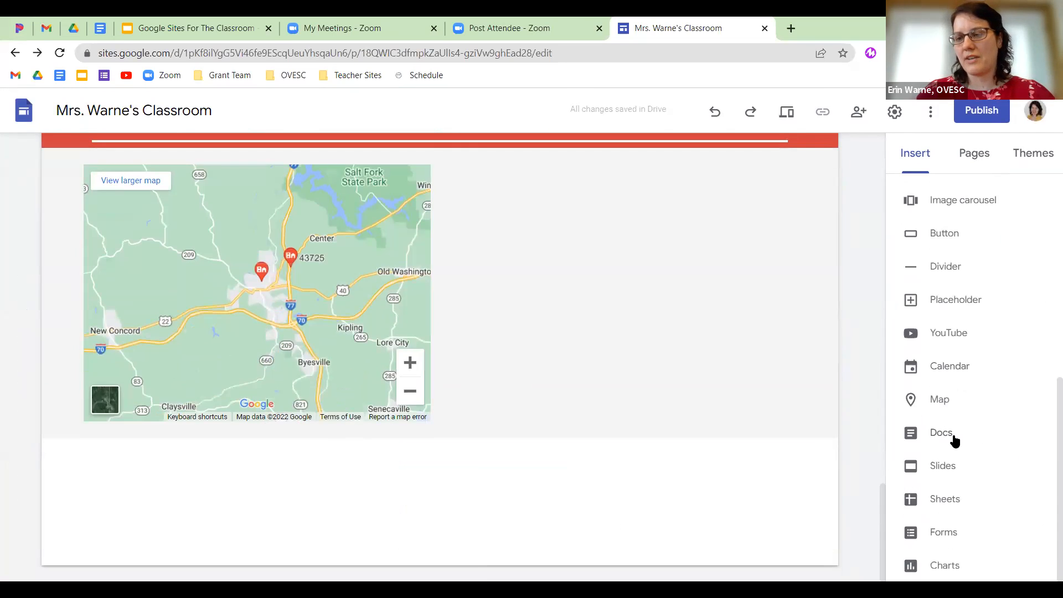
{"action": "left_click", "coordinate": [943, 433]}
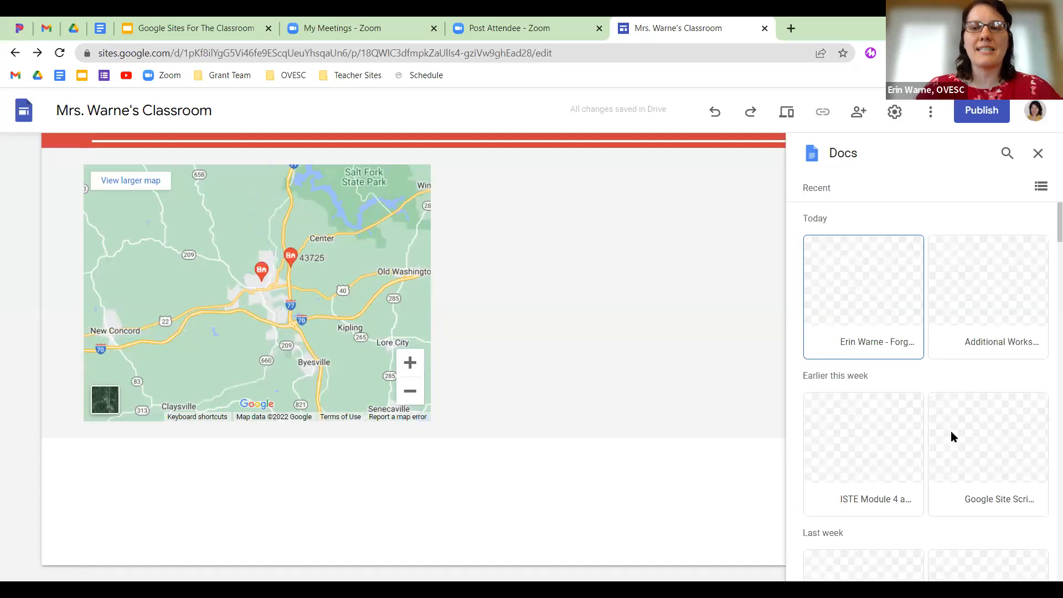
{"action": "left_click", "coordinate": [861, 344]}
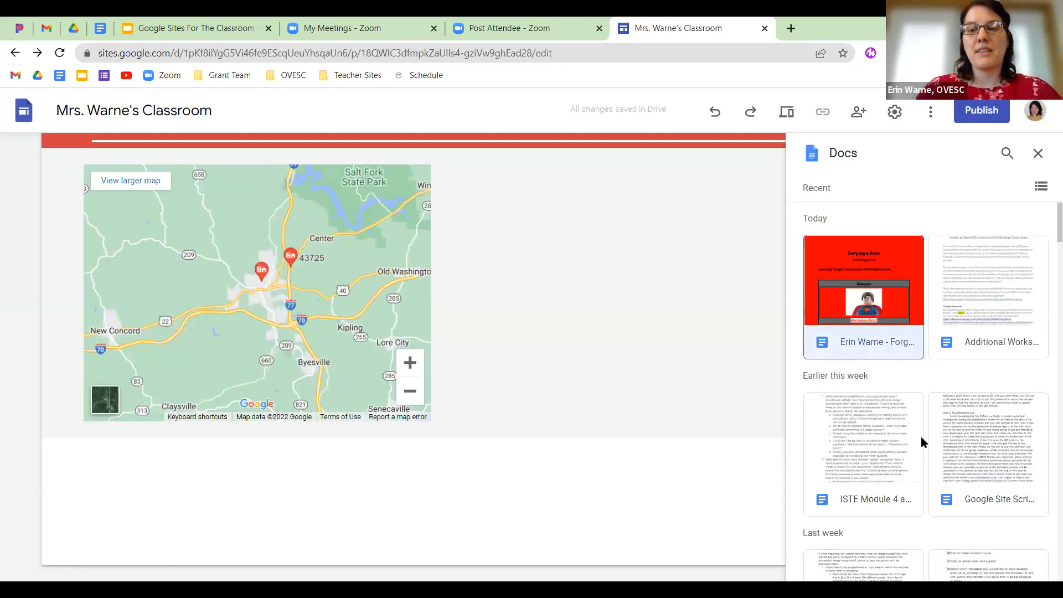
{"action": "left_click", "coordinate": [1025, 564]}
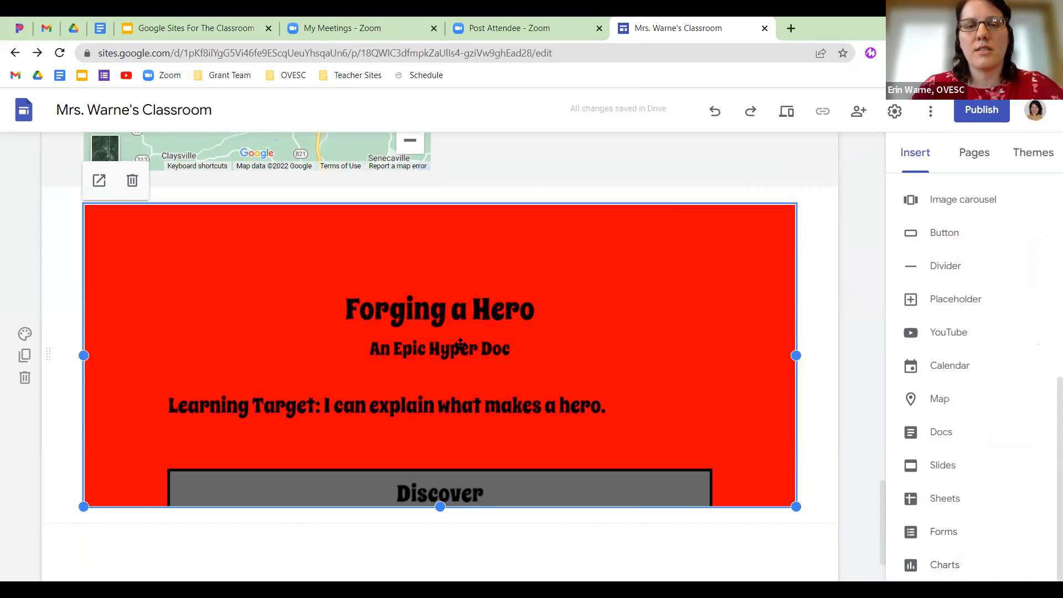
Shrink the Forging a Hero embed to about half width and add a divider below it.
{"action": "left_click_drag", "start_coordinate": [800, 508], "coordinate": [429, 420]}
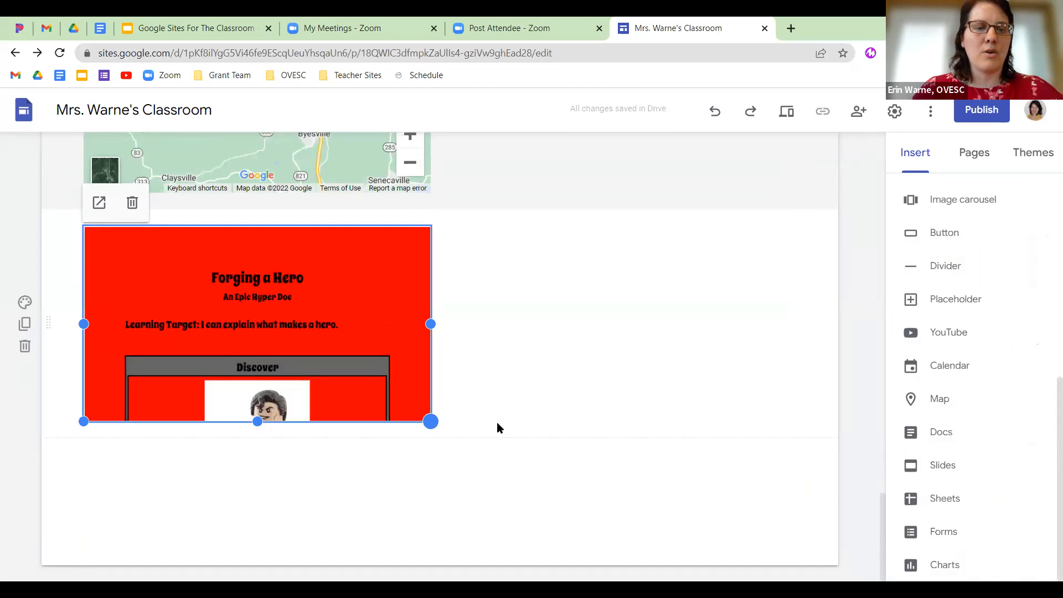
{"action": "scroll", "coordinate": [466, 409], "scroll_direction": "down", "scroll_amount": 3}
{"action": "left_click_drag", "start_coordinate": [367, 247], "coordinate": [437, 232]}
{"action": "scroll", "coordinate": [639, 393], "scroll_direction": "up", "scroll_amount": 3}
{"action": "scroll", "coordinate": [639, 393], "scroll_direction": "up", "scroll_amount": 2}
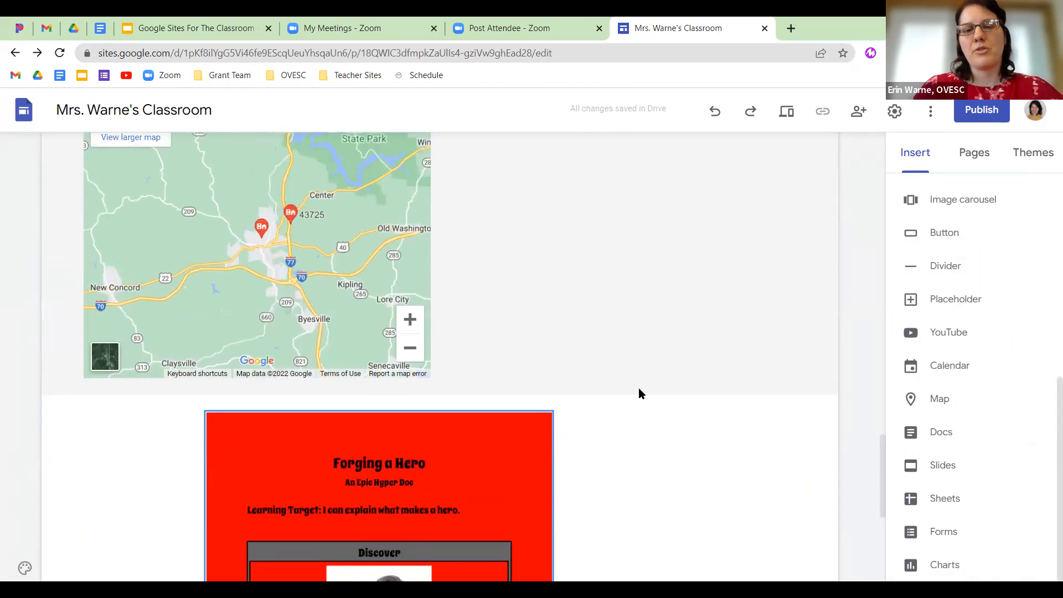
{"action": "scroll", "coordinate": [639, 393], "scroll_direction": "down", "scroll_amount": 5}
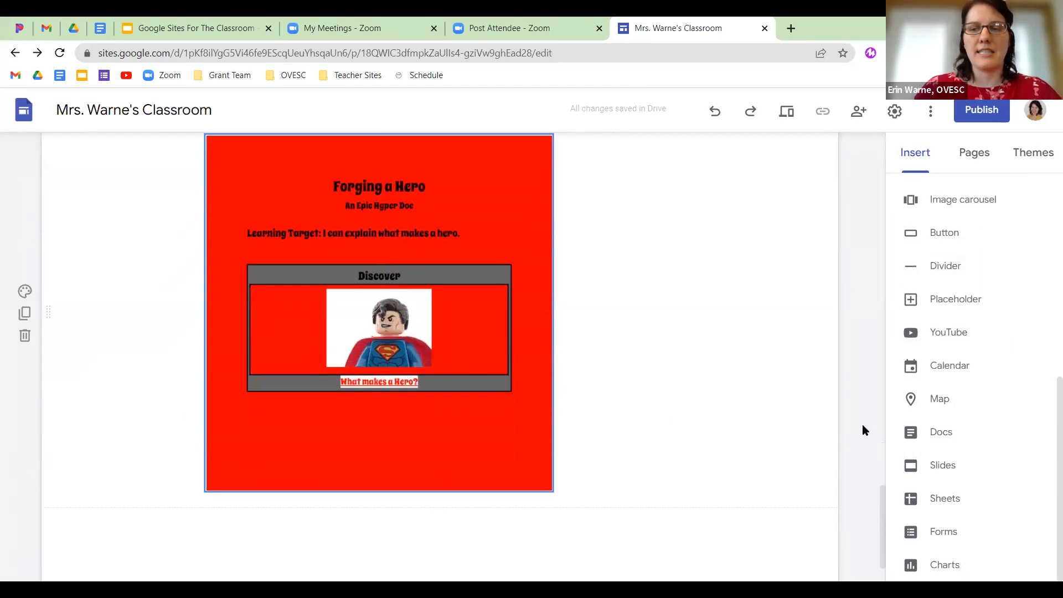
{"action": "left_click", "coordinate": [933, 267]}
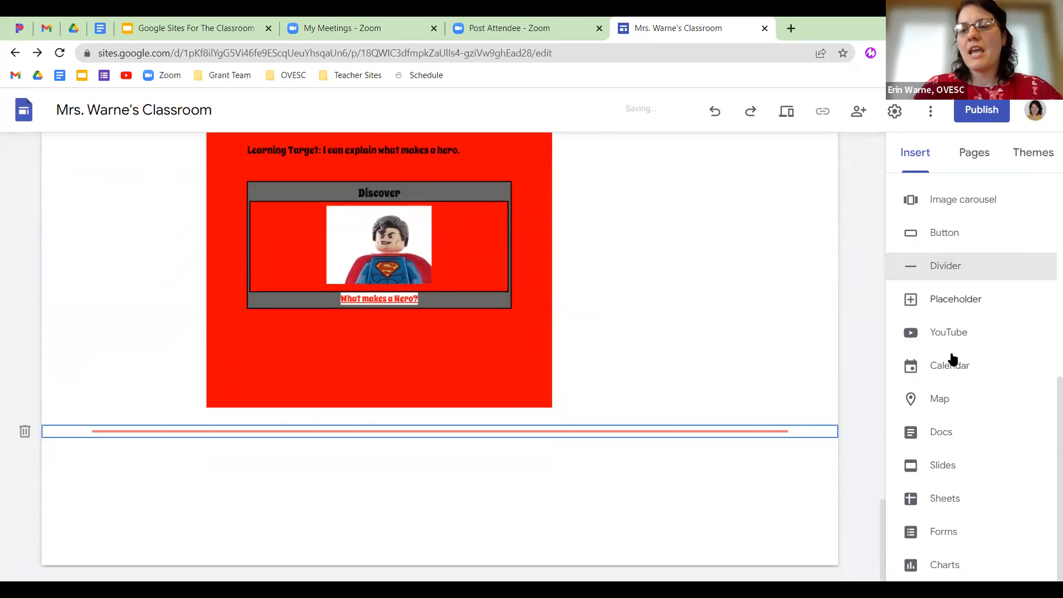
Embed the 'Google Sites For the Classroom' slides, centre them, and make the section red (Style 3).
{"action": "left_click", "coordinate": [942, 467]}
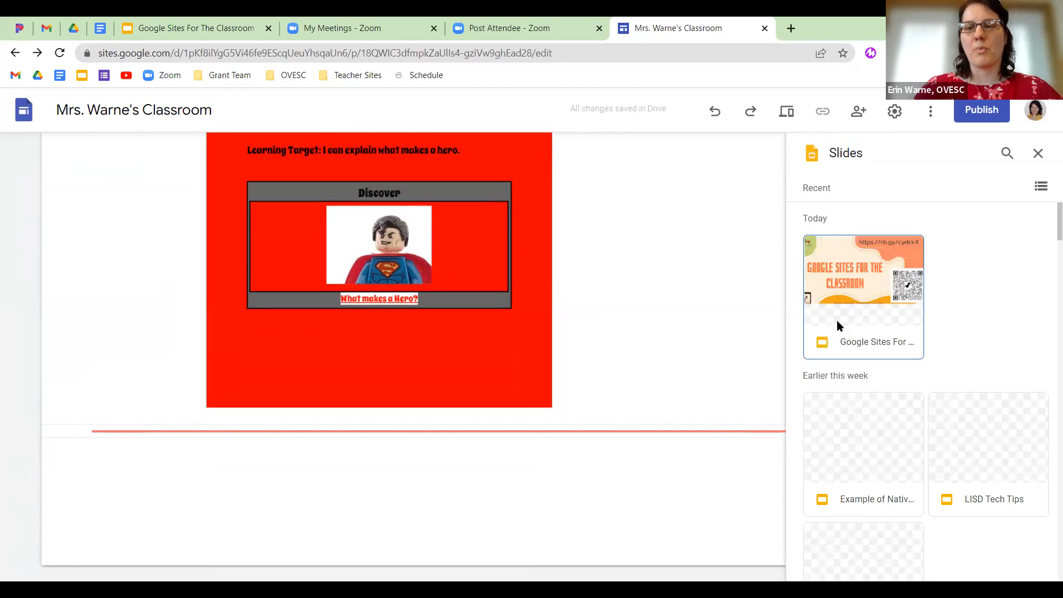
{"action": "left_click", "coordinate": [853, 340]}
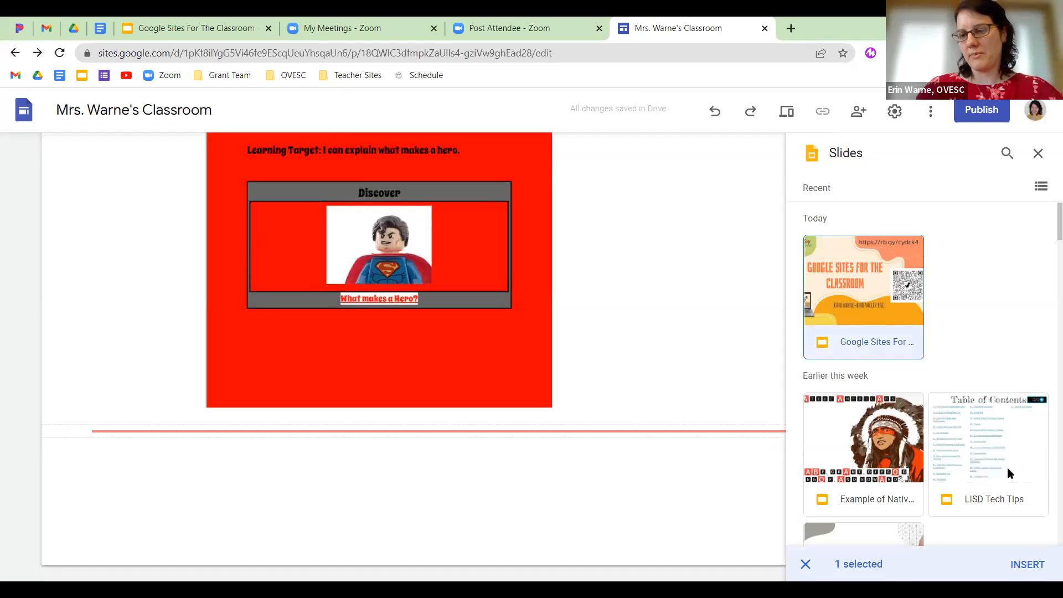
{"action": "left_click", "coordinate": [1026, 565]}
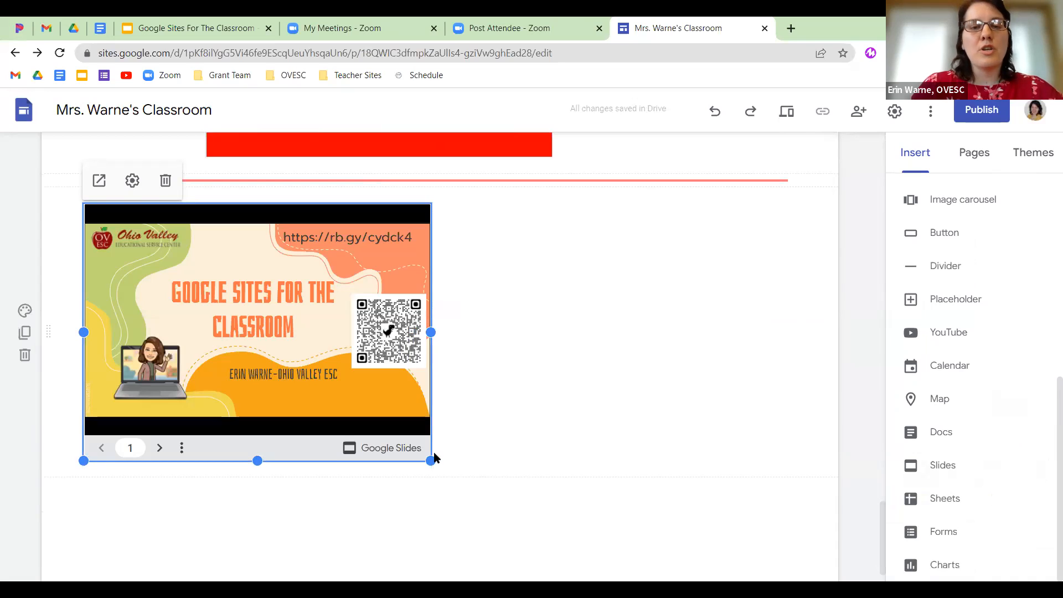
{"action": "left_click_drag", "start_coordinate": [372, 316], "coordinate": [456, 285]}
{"action": "left_click", "coordinate": [25, 310]}
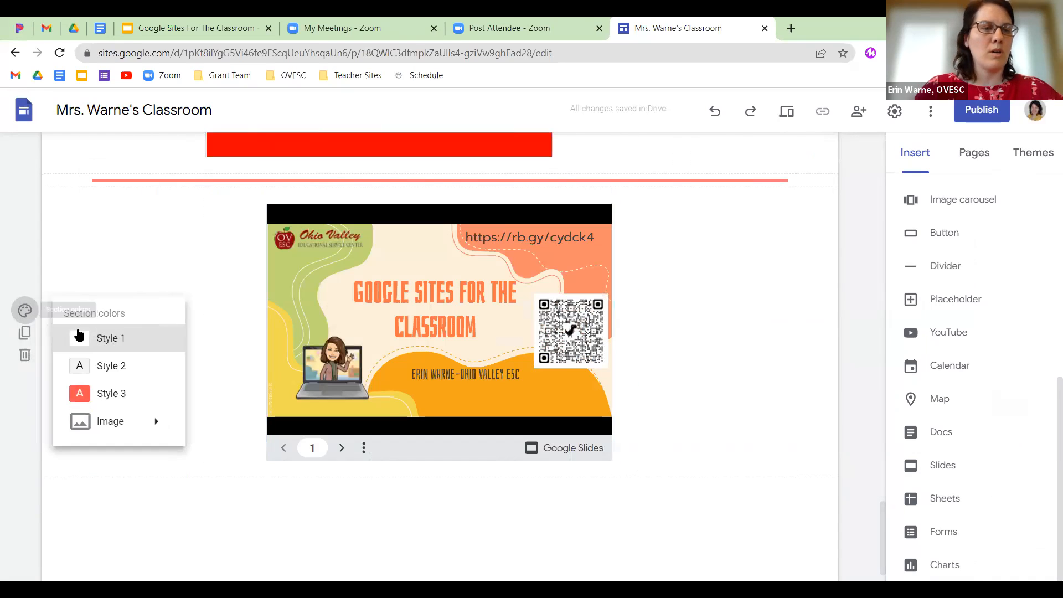
{"action": "left_click", "coordinate": [122, 397]}
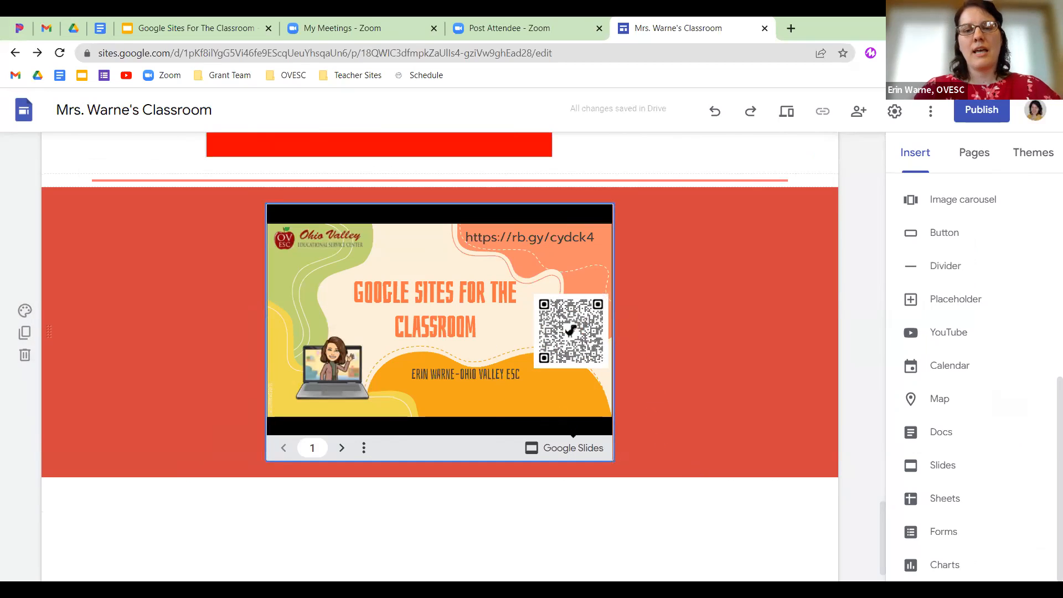
Embed the 'Tech Tip Data (sample)' spreadsheet and shrink it to fit its table.
{"action": "scroll", "coordinate": [719, 387], "scroll_direction": "down", "scroll_amount": 1}
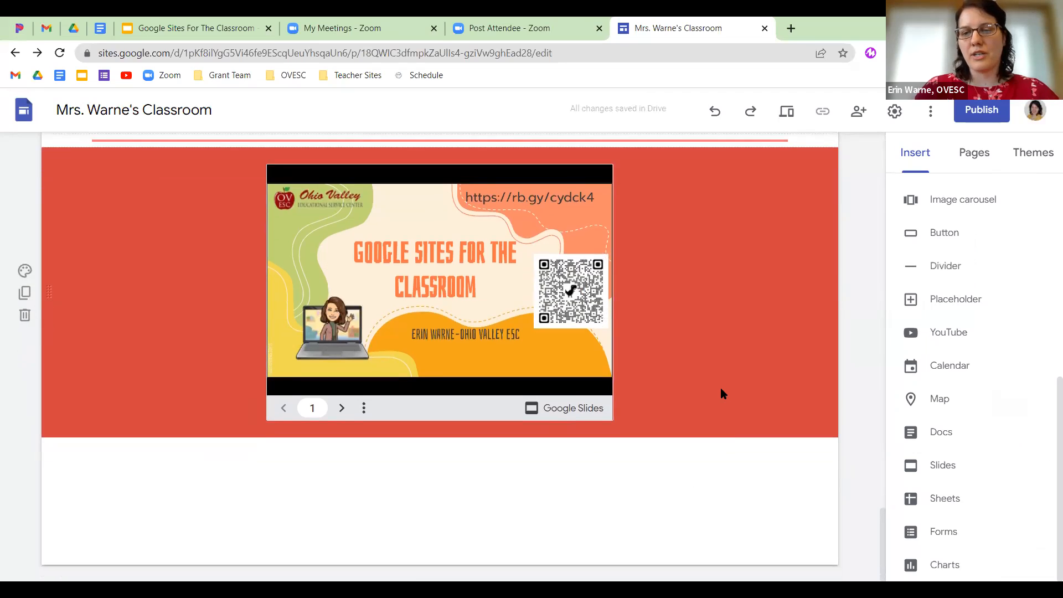
{"action": "left_click", "coordinate": [944, 498]}
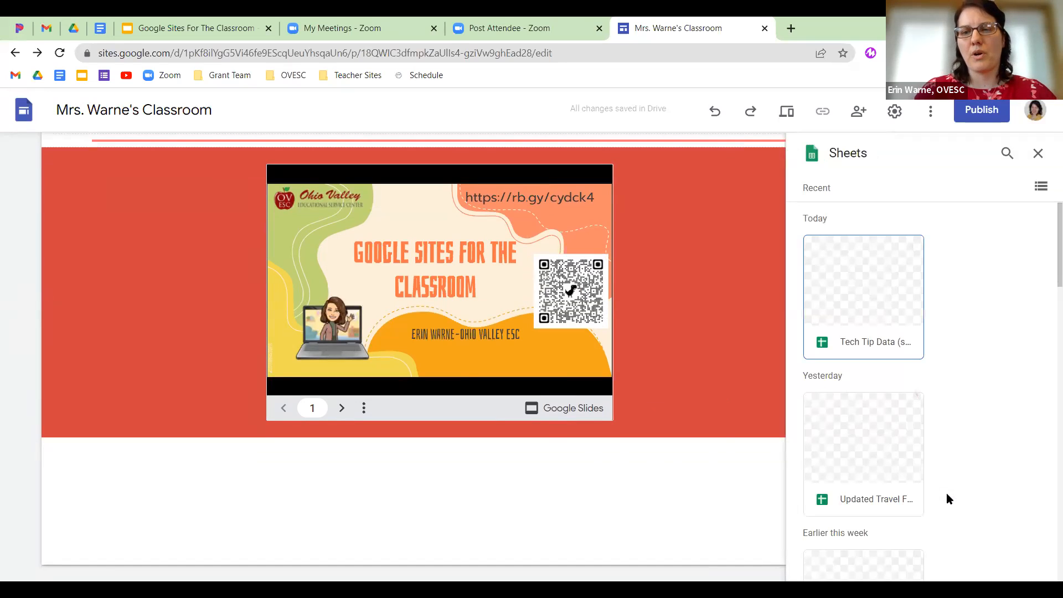
{"action": "left_click", "coordinate": [851, 343]}
{"action": "left_click", "coordinate": [1024, 565]}
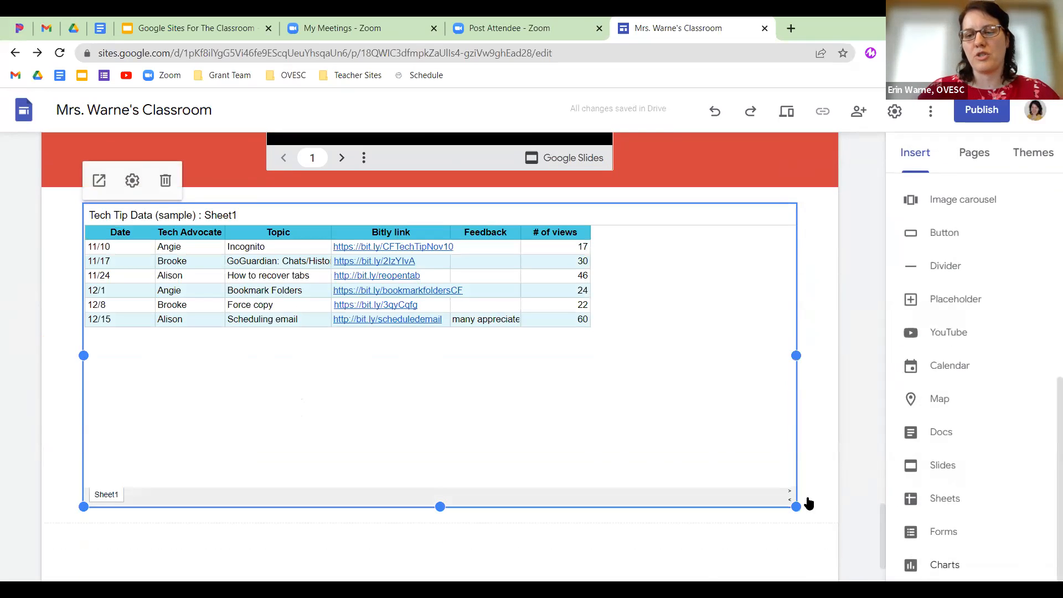
{"action": "left_click_drag", "start_coordinate": [795, 507], "coordinate": [673, 420]}
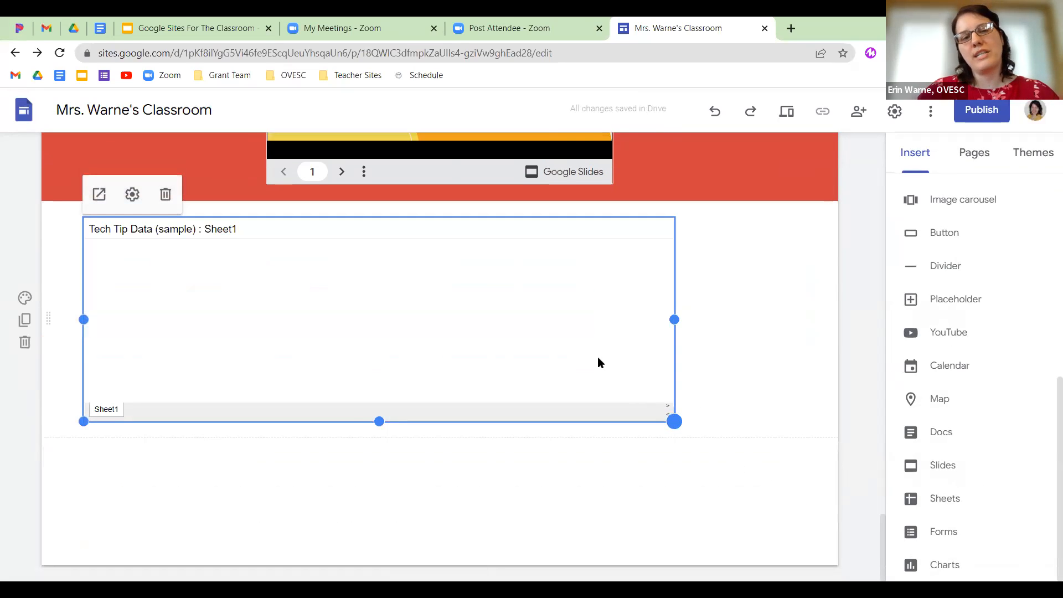
{"action": "left_click_drag", "start_coordinate": [674, 421], "coordinate": [629, 417]}
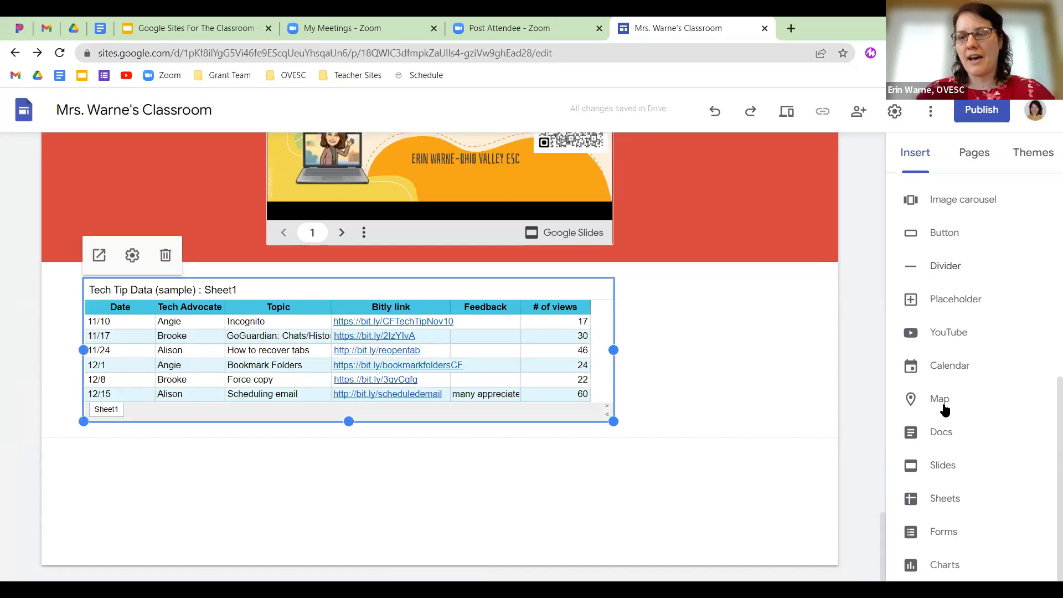
{"action": "left_click", "coordinate": [946, 532]}
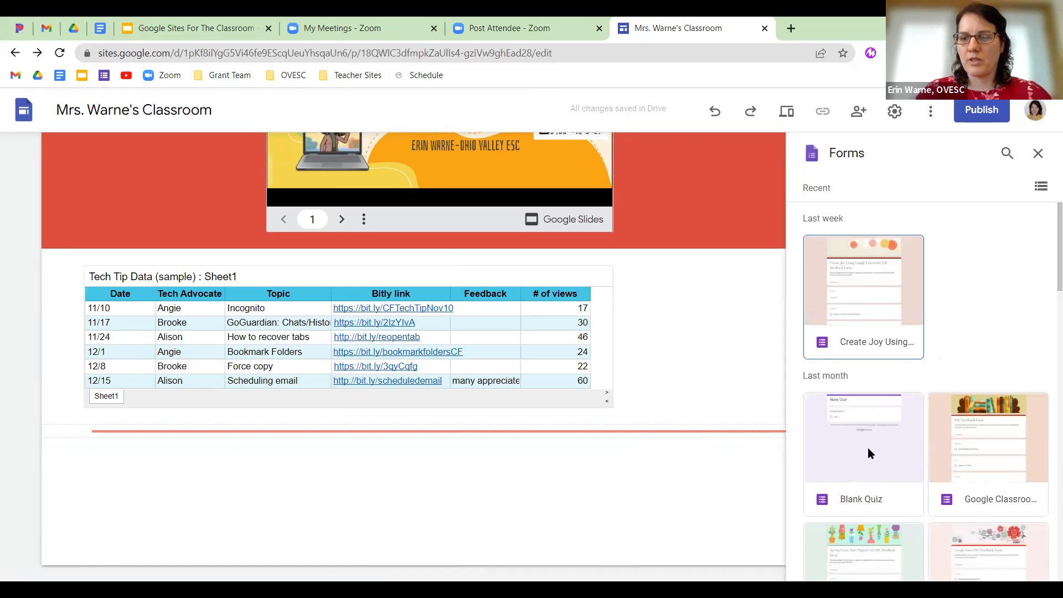
Embed the Google Sites ESC Feedback Form on the page.
{"action": "scroll", "coordinate": [941, 487], "scroll_direction": "down", "scroll_amount": 2}
{"action": "left_click", "coordinate": [975, 491]}
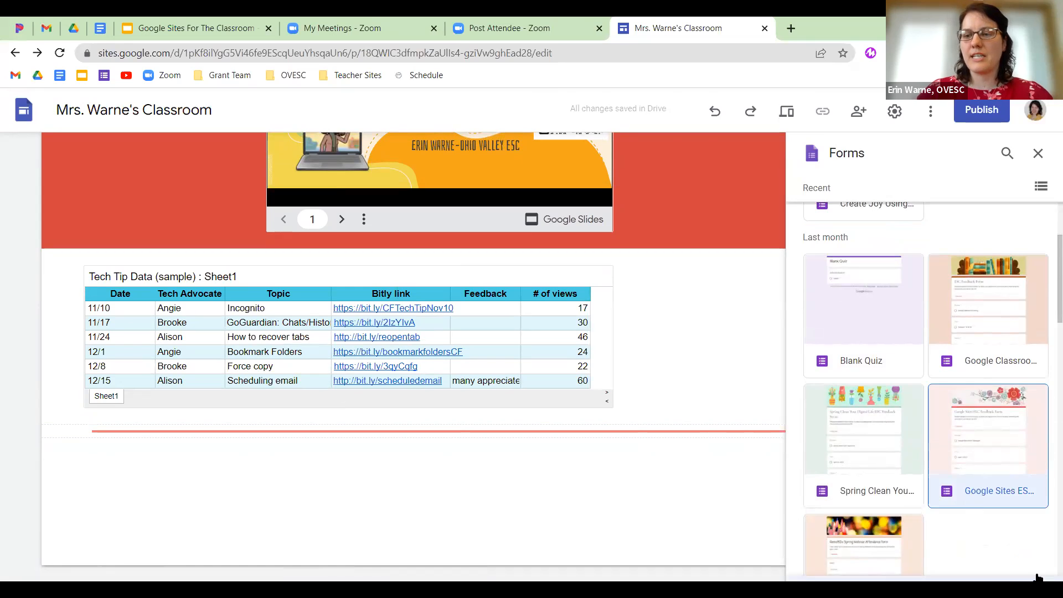
{"action": "left_click", "coordinate": [1024, 563]}
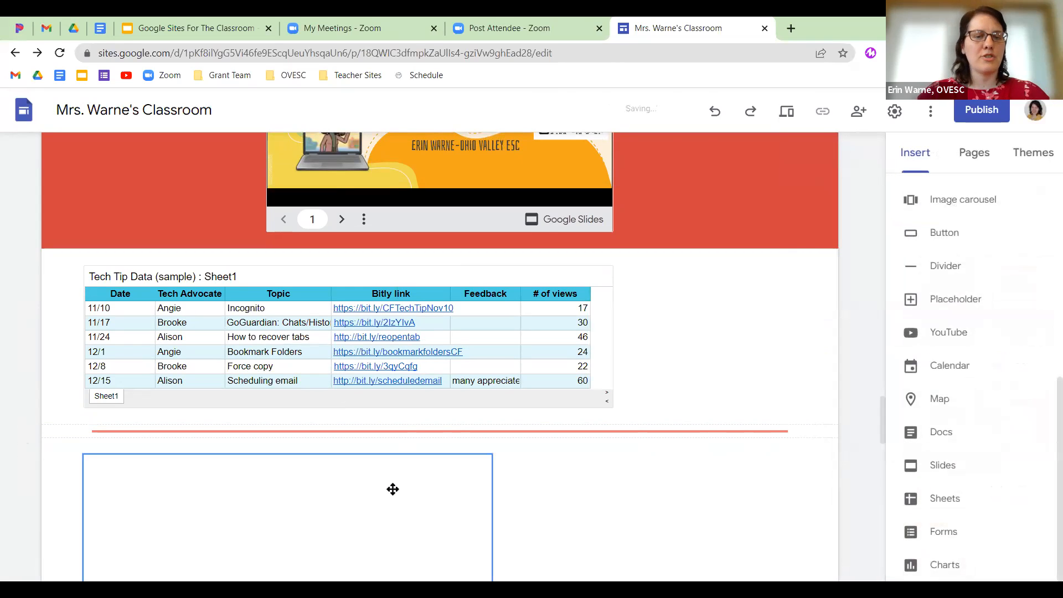
Give the feedback form's section the red Style 3 section colour.
{"action": "scroll", "coordinate": [409, 446], "scroll_direction": "down", "scroll_amount": 10}
{"action": "scroll", "coordinate": [423, 455], "scroll_direction": "down", "scroll_amount": 10}
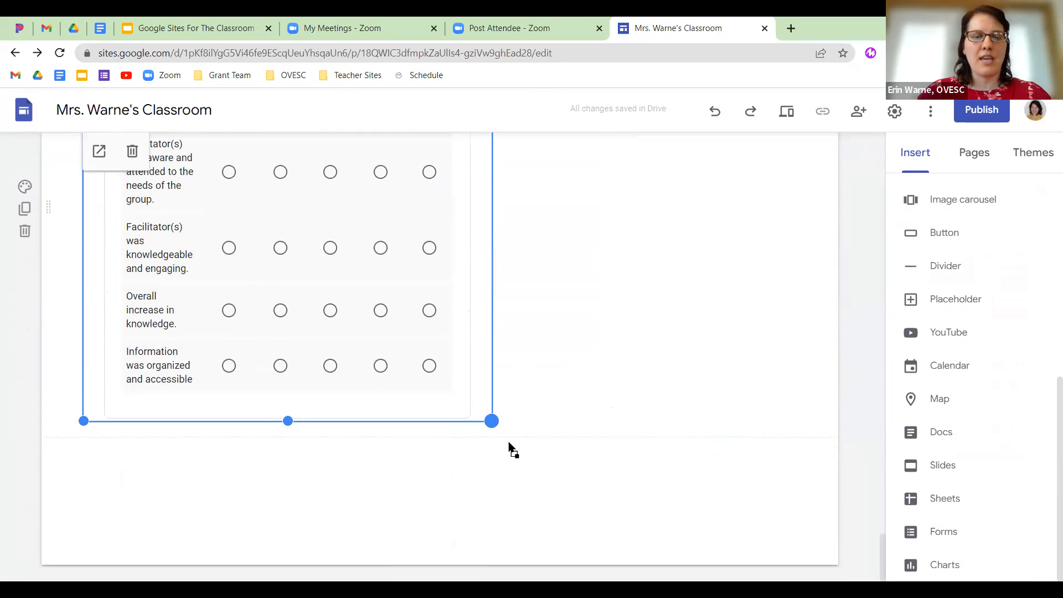
{"action": "scroll", "coordinate": [377, 339], "scroll_direction": "up", "scroll_amount": 15}
{"action": "scroll", "coordinate": [418, 409], "scroll_direction": "down", "scroll_amount": 8}
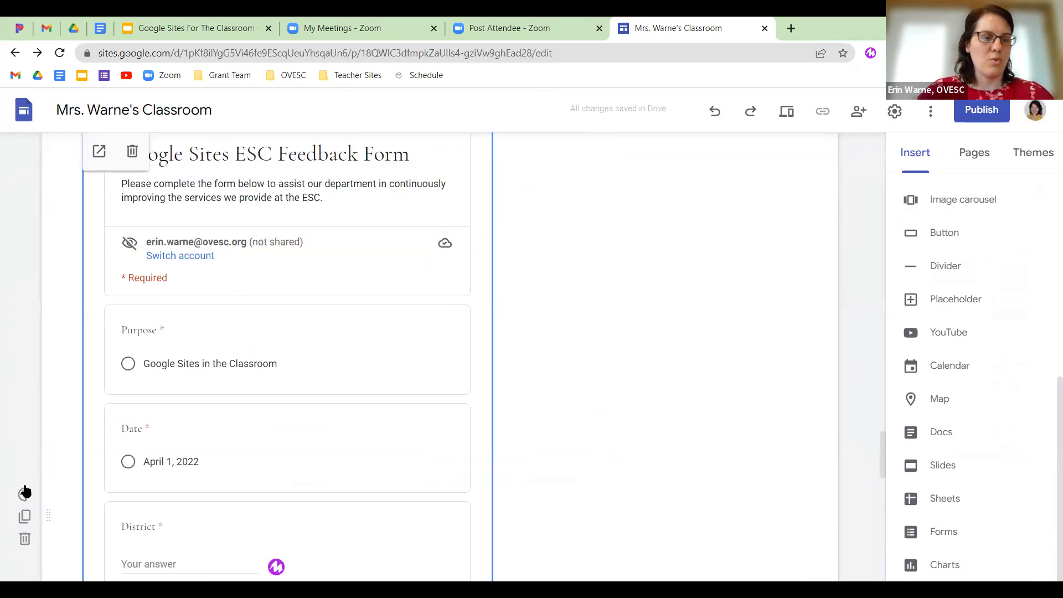
{"action": "left_click", "coordinate": [25, 493]}
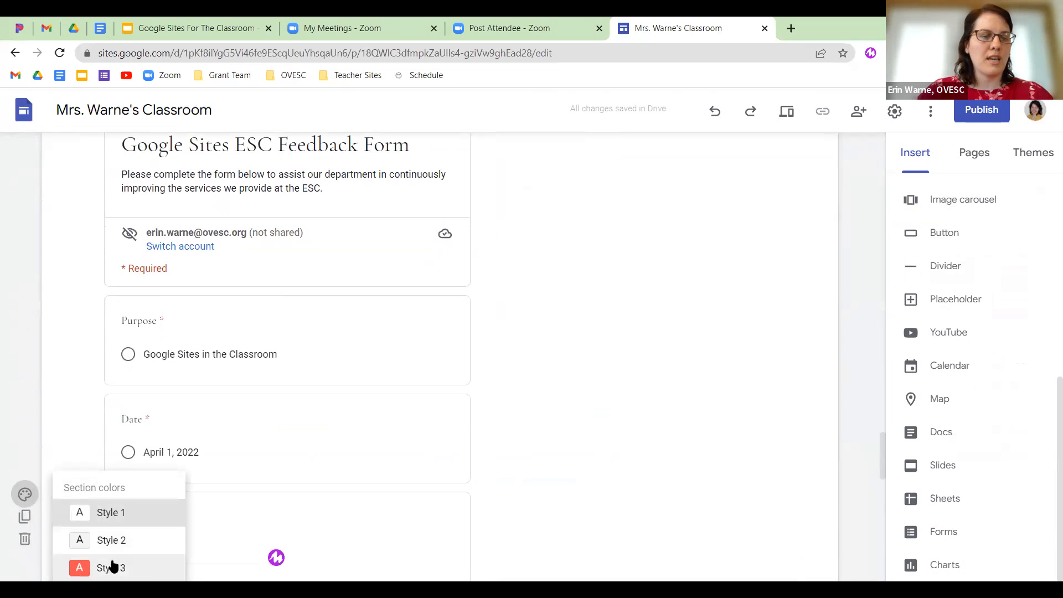
{"action": "left_click", "coordinate": [111, 566]}
Add a divider line beneath the feedback form section.
{"action": "scroll", "coordinate": [674, 505], "scroll_direction": "down", "scroll_amount": 7}
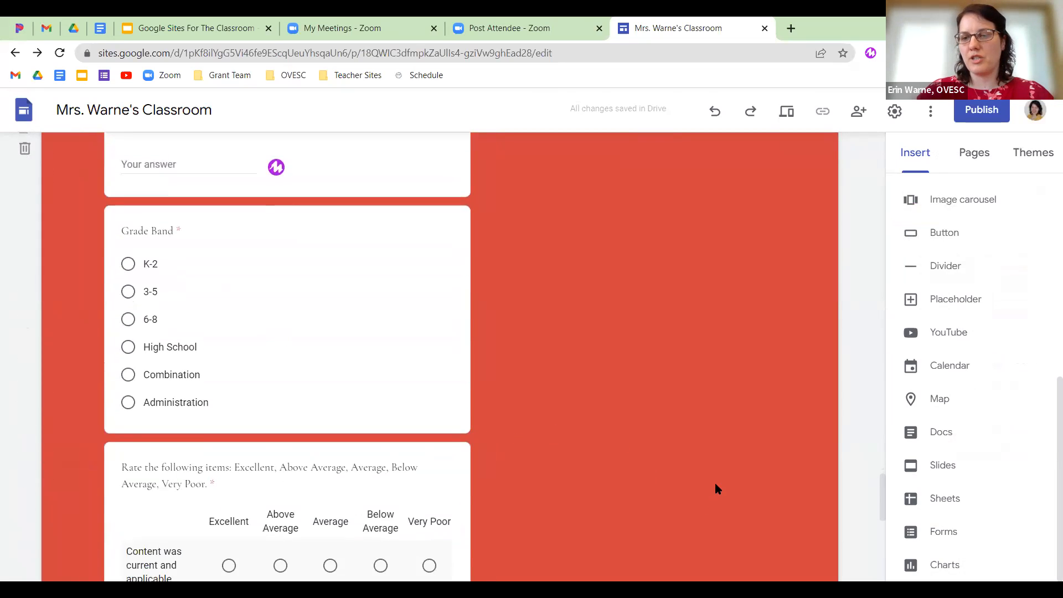
{"action": "scroll", "coordinate": [717, 488], "scroll_direction": "down", "scroll_amount": 8}
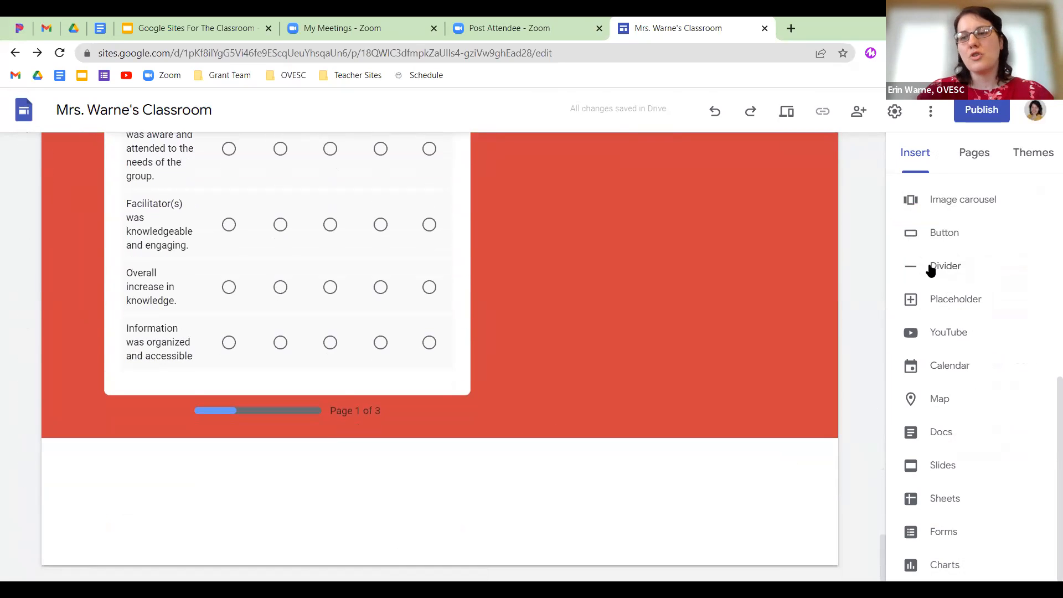
{"action": "left_click", "coordinate": [929, 267]}
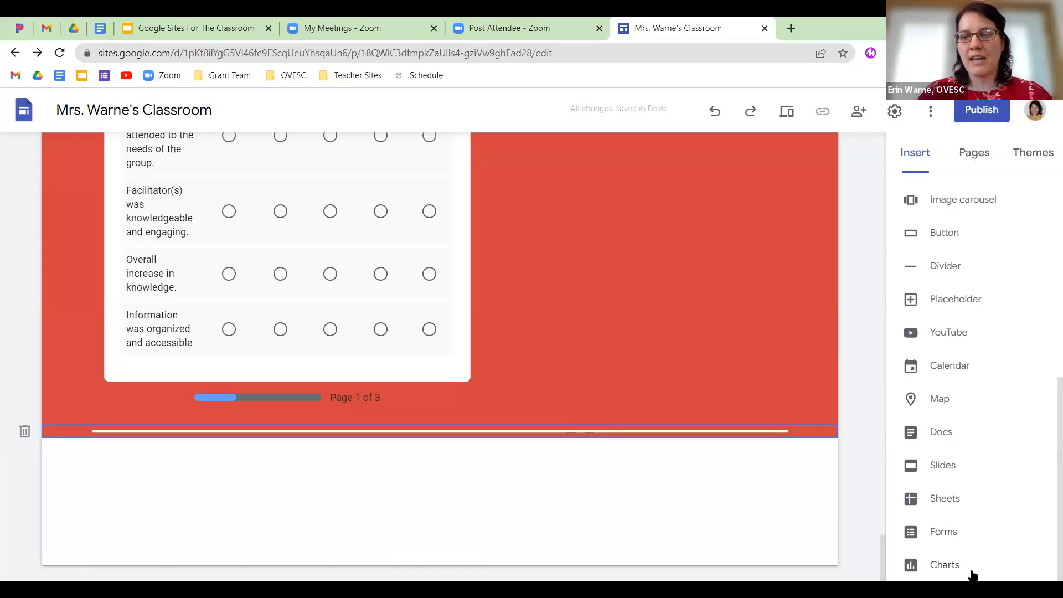
{"action": "scroll", "coordinate": [991, 427], "scroll_direction": "up", "scroll_amount": 5}
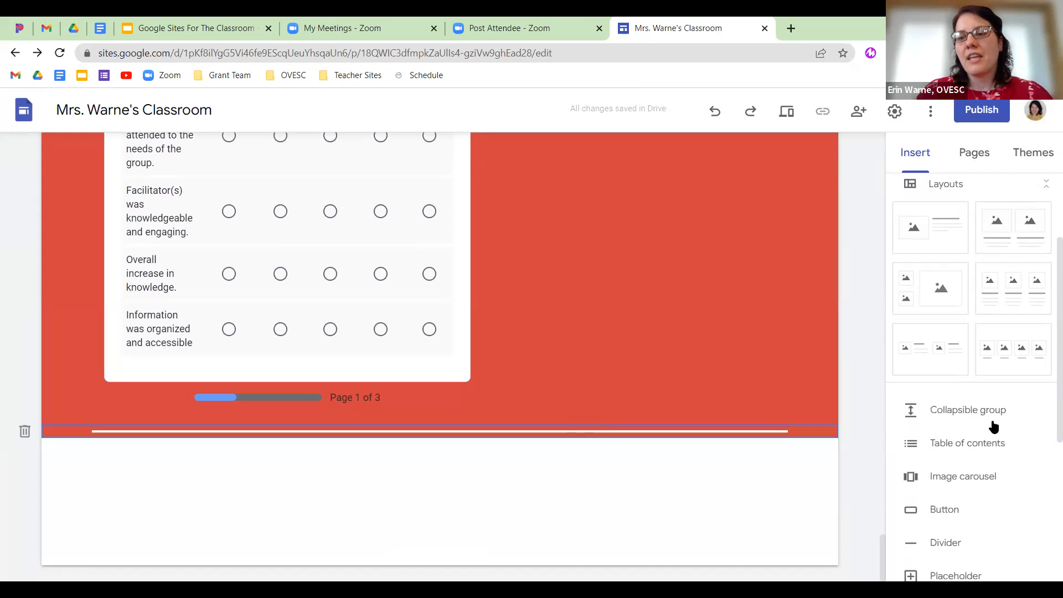
Insert a table of contents of the page headings, then scroll the Home page to review it.
{"action": "left_click", "coordinate": [972, 443]}
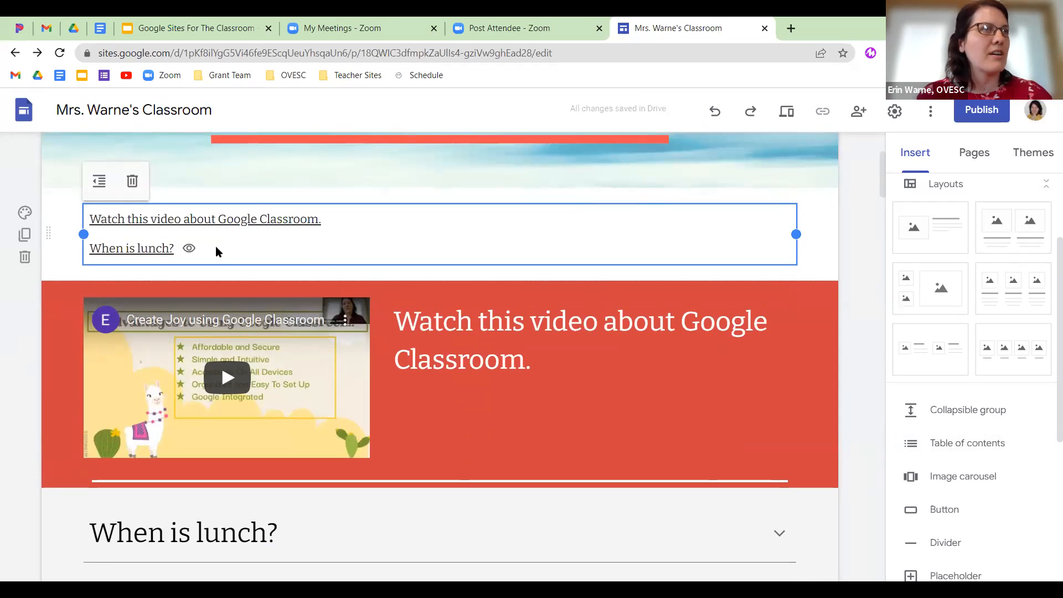
{"action": "scroll", "coordinate": [216, 247], "scroll_direction": "down", "scroll_amount": 2}
{"action": "scroll", "coordinate": [216, 250], "scroll_direction": "down", "scroll_amount": 3}
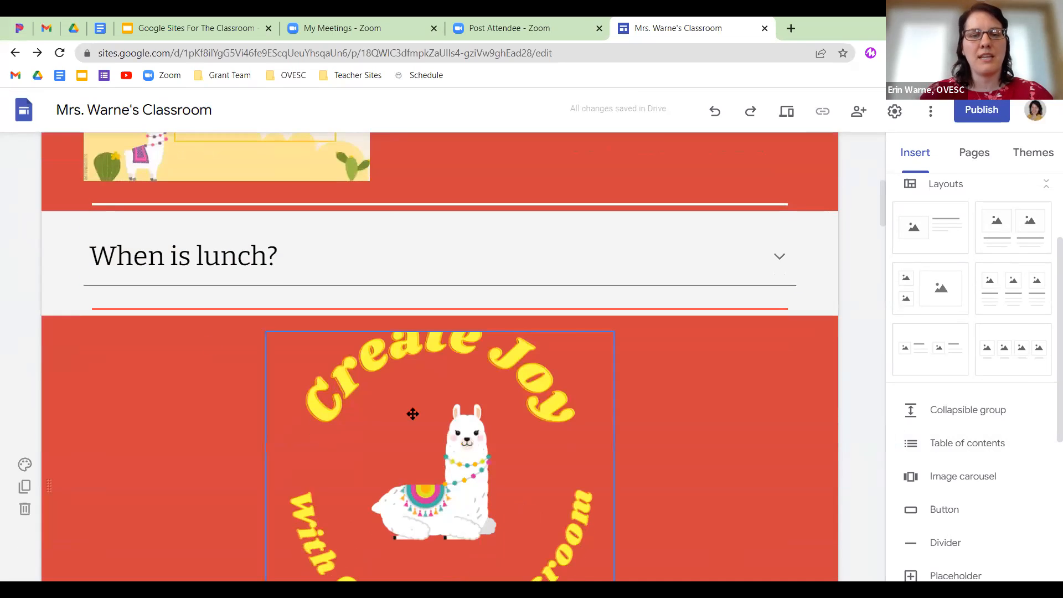
{"action": "scroll", "coordinate": [143, 457], "scroll_direction": "down", "scroll_amount": 10}
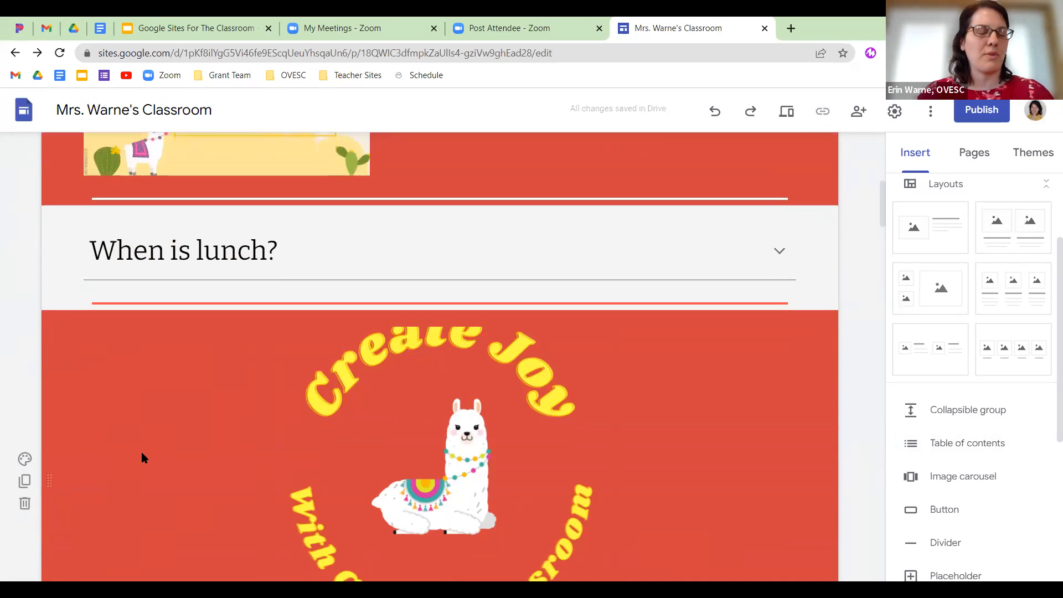
{"action": "scroll", "coordinate": [143, 457], "scroll_direction": "up", "scroll_amount": 12}
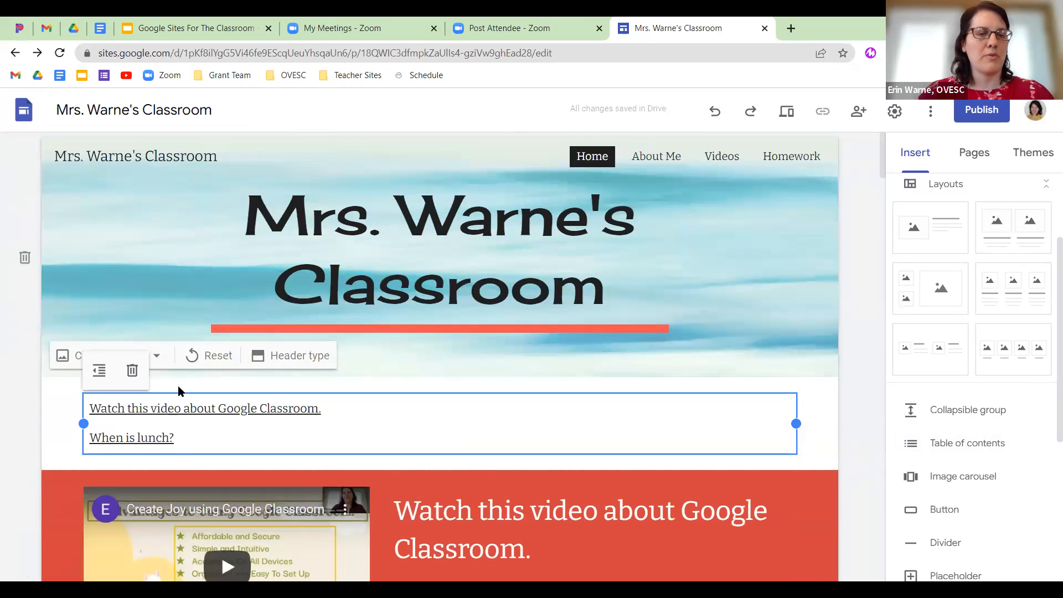
{"action": "scroll", "coordinate": [757, 414], "scroll_direction": "down", "scroll_amount": 1}
{"action": "scroll", "coordinate": [757, 414], "scroll_direction": "down", "scroll_amount": 20}
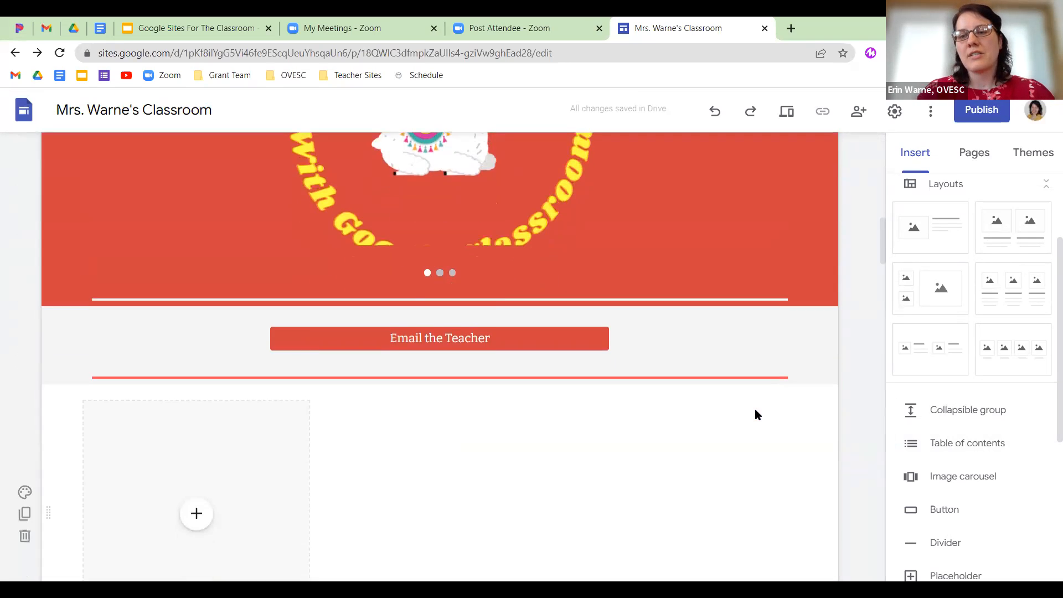
{"action": "scroll", "coordinate": [755, 414], "scroll_direction": "down", "scroll_amount": 12}
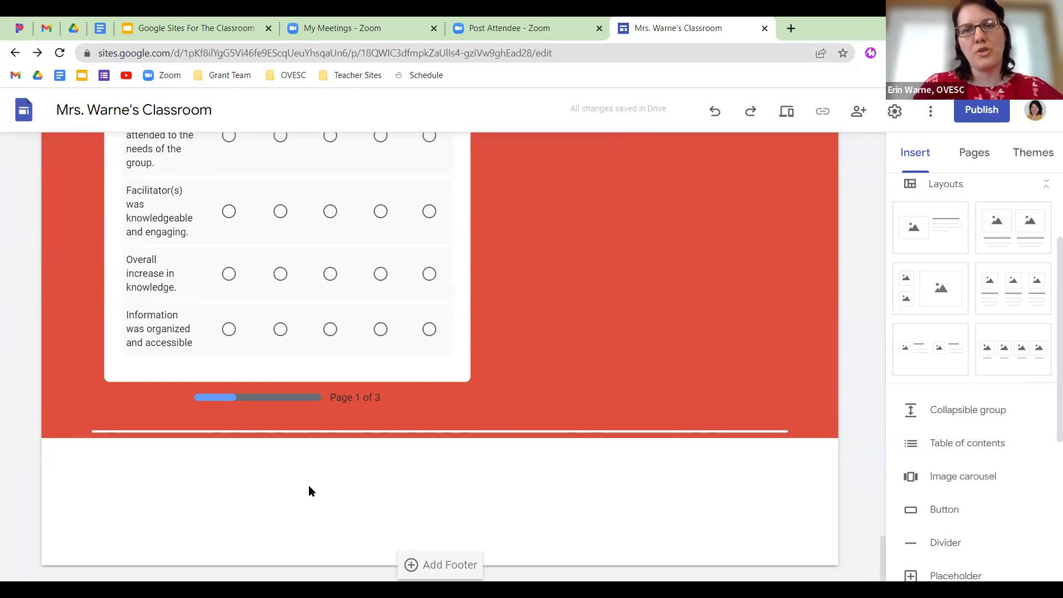
Open publish.twitter.com in a new tab and look up the Ohio Valley ESC Twitter account.
{"action": "left_click", "coordinate": [793, 29]}
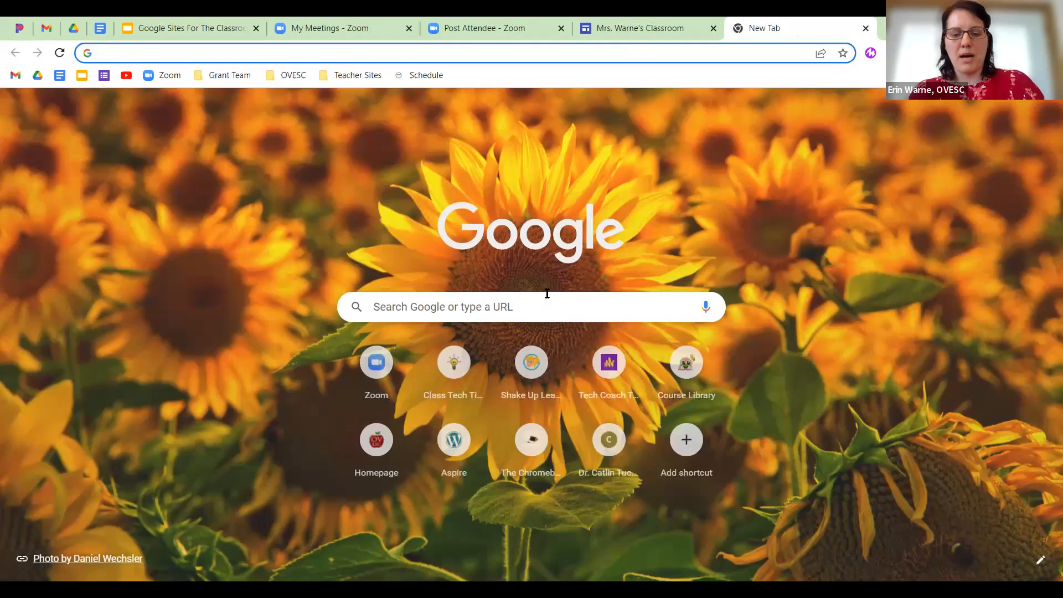
{"action": "type", "text": "publish.twitter.co"}
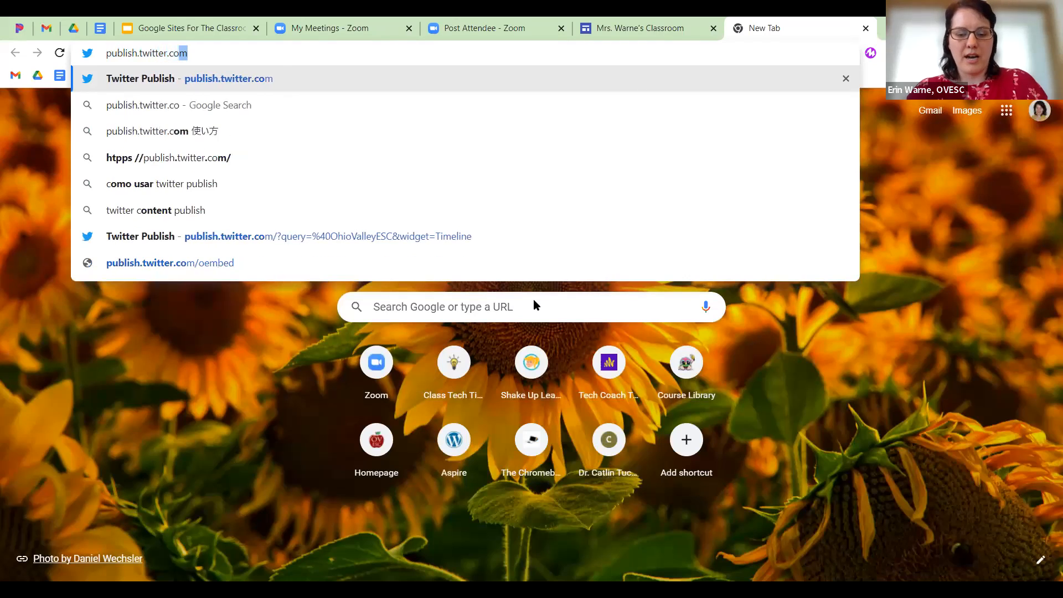
{"action": "type", "text": "m"}
{"action": "key", "text": "Return"}
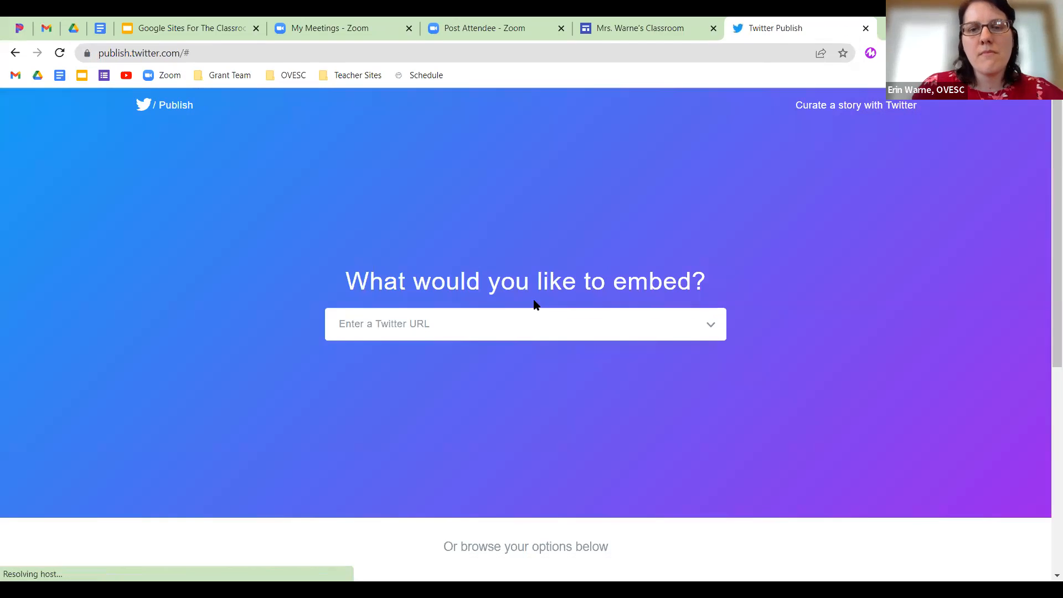
{"action": "left_click", "coordinate": [455, 318]}
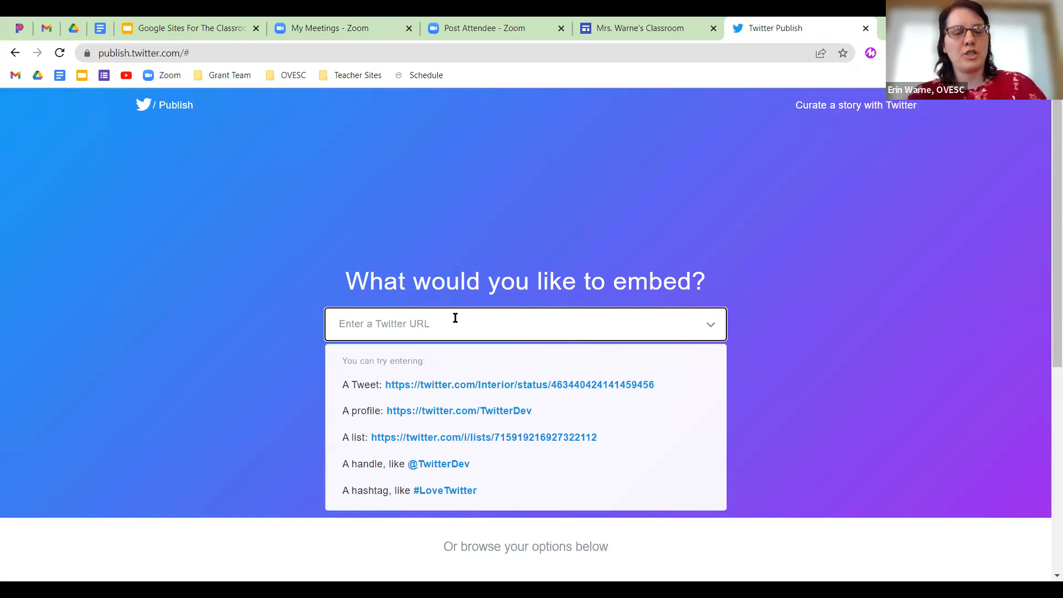
{"action": "type", "text": "@OhioValleyESC"}
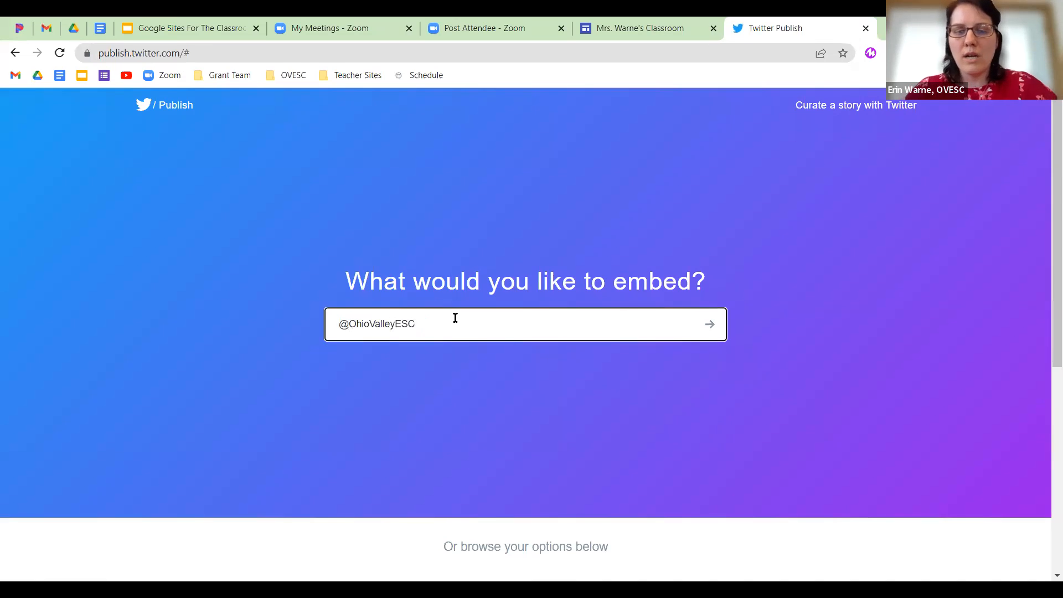
{"action": "key", "text": "Return"}
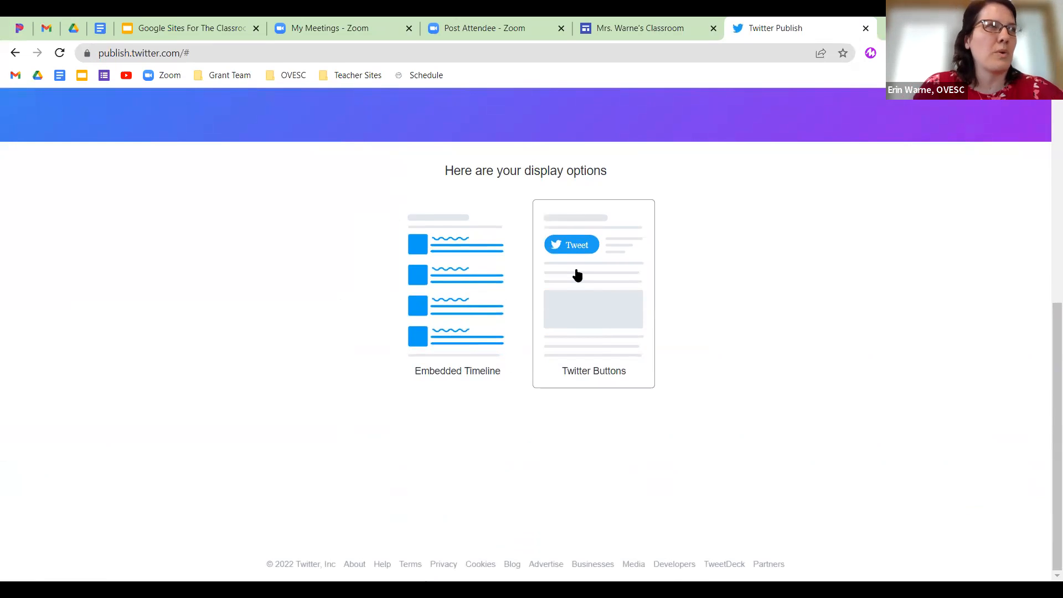
Choose Embedded Timeline, copy its embed code, and return to the Mrs. Warne's Classroom editor.
{"action": "left_click", "coordinate": [448, 270]}
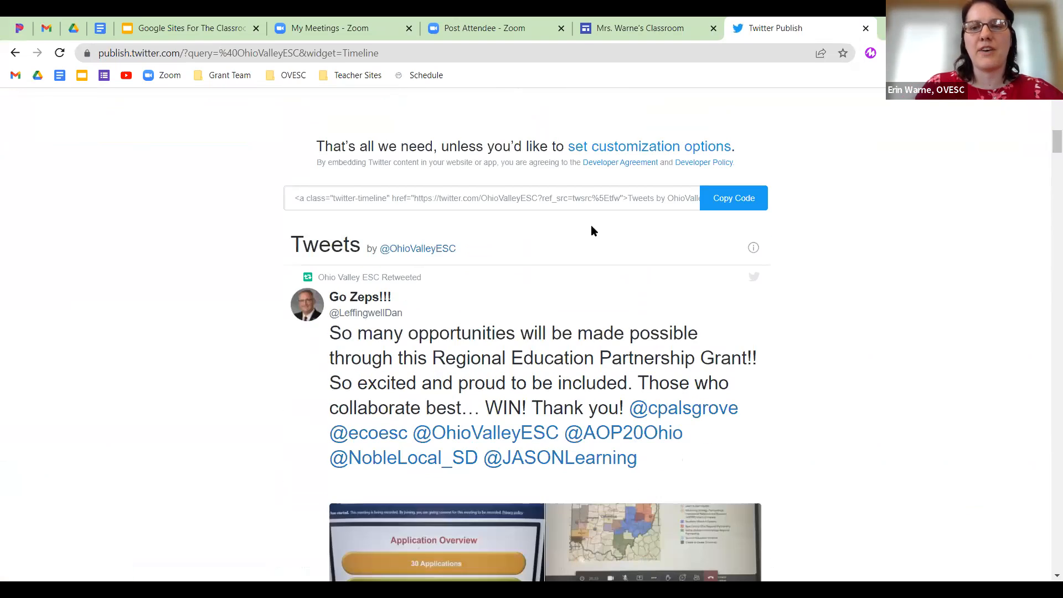
{"action": "left_click", "coordinate": [731, 200]}
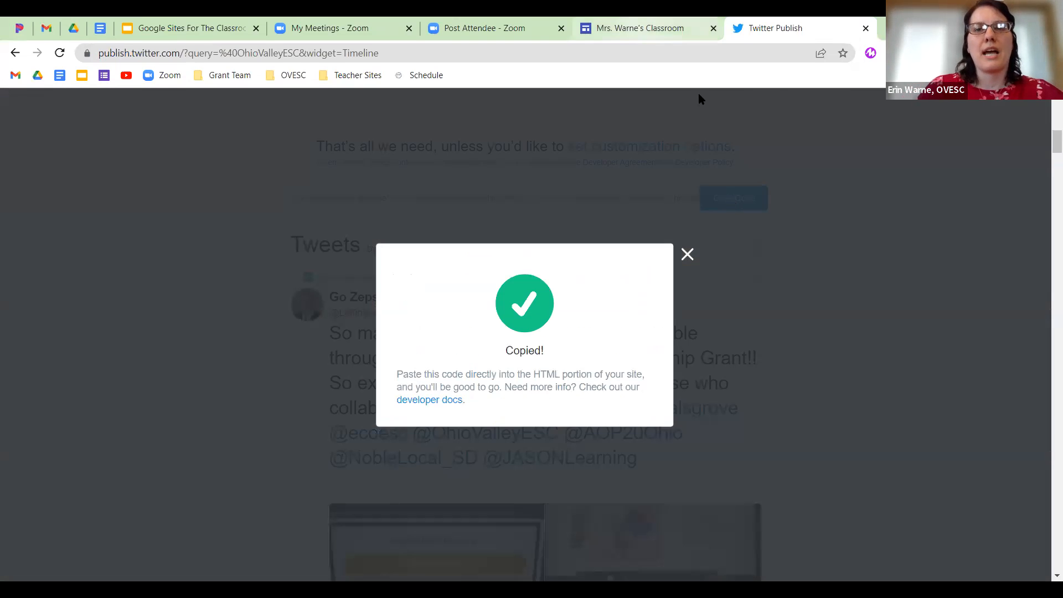
{"action": "left_click", "coordinate": [666, 29]}
Embed the copied Twitter timeline code on the page.
{"action": "scroll", "coordinate": [968, 388], "scroll_direction": "up", "scroll_amount": 3}
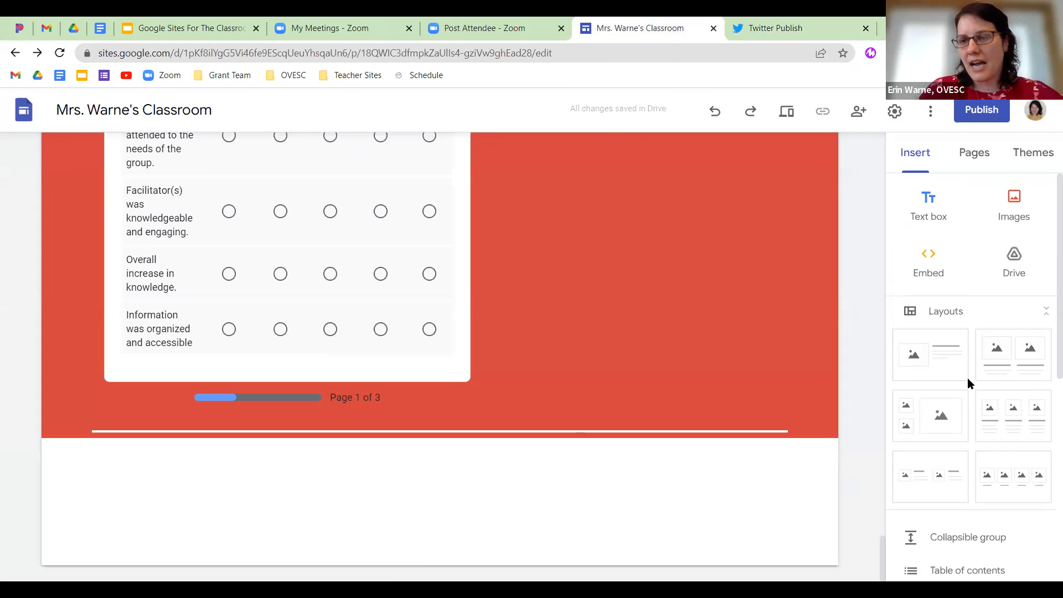
{"action": "left_click", "coordinate": [927, 265]}
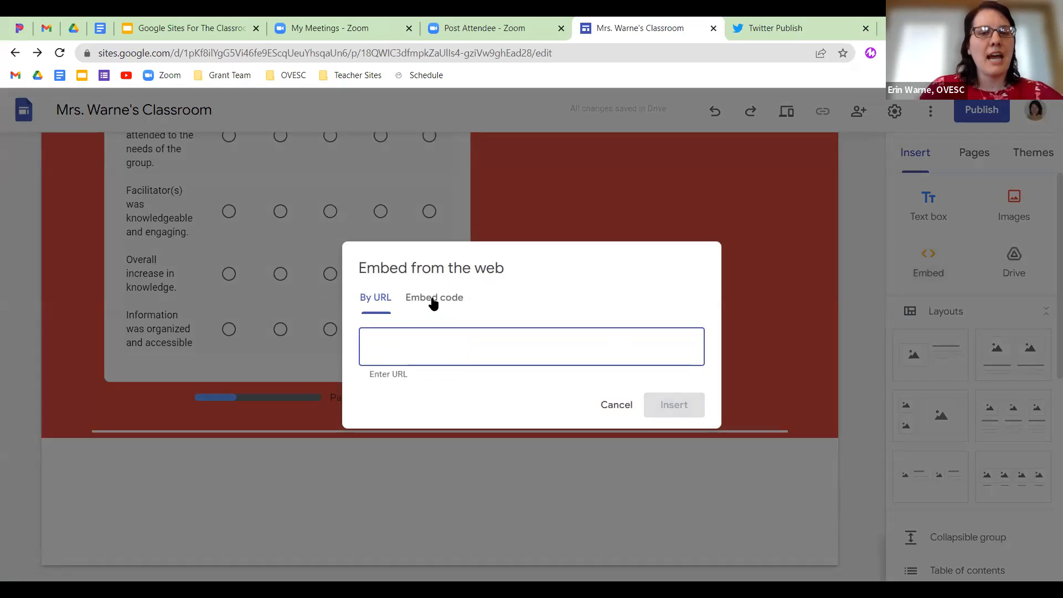
{"action": "left_click", "coordinate": [433, 299]}
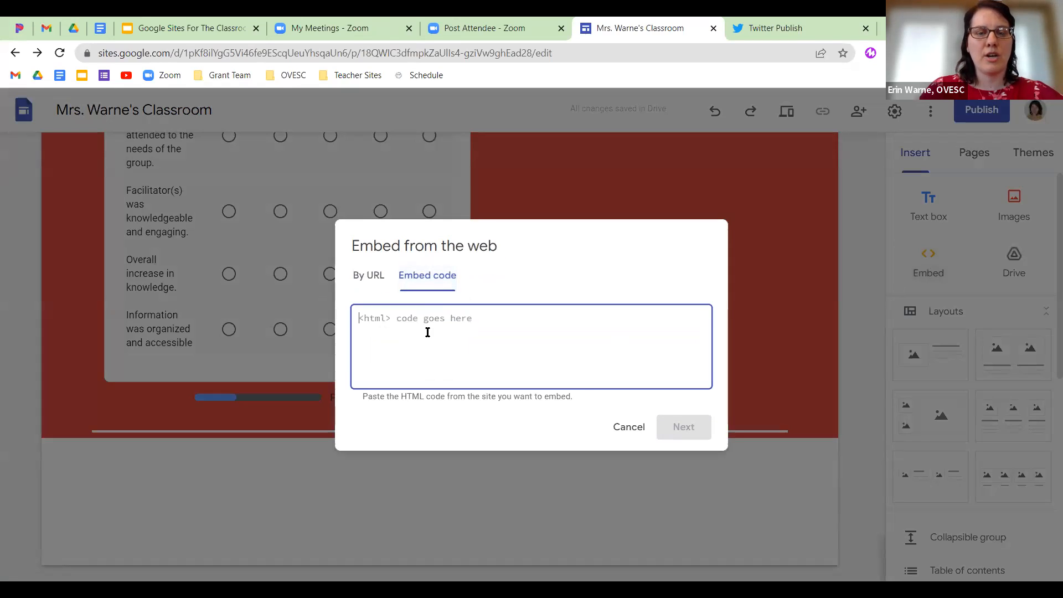
{"action": "right_click", "coordinate": [428, 332]}
{"action": "left_click", "coordinate": [493, 438]}
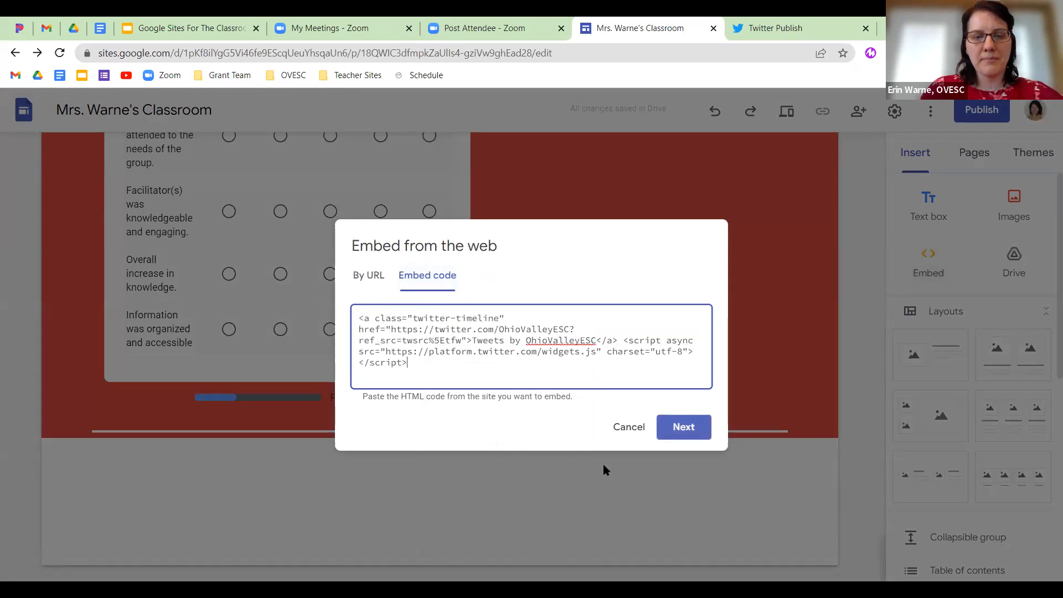
{"action": "left_click", "coordinate": [693, 432]}
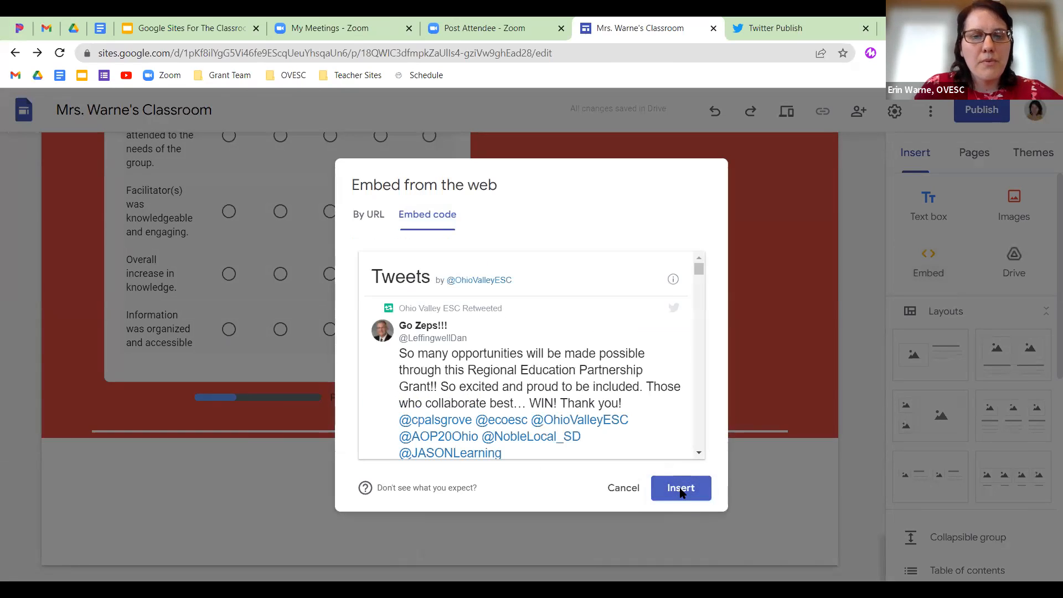
{"action": "left_click", "coordinate": [681, 489]}
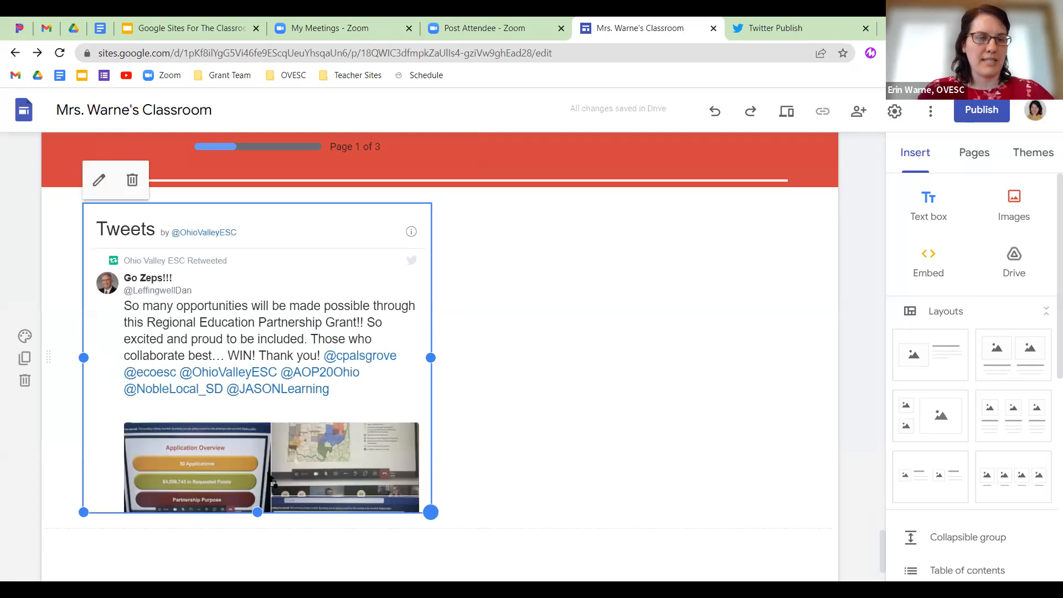
Narrow the tweets timeline and give its section the grey Style 2 colour.
{"action": "left_click_drag", "start_coordinate": [431, 512], "coordinate": [227, 460]}
{"action": "scroll", "coordinate": [169, 366], "scroll_direction": "down", "scroll_amount": 1}
{"action": "scroll", "coordinate": [308, 359], "scroll_direction": "up", "scroll_amount": 1}
{"action": "scroll", "coordinate": [308, 359], "scroll_direction": "up", "scroll_amount": 3}
{"action": "scroll", "coordinate": [307, 360], "scroll_direction": "down", "scroll_amount": 4}
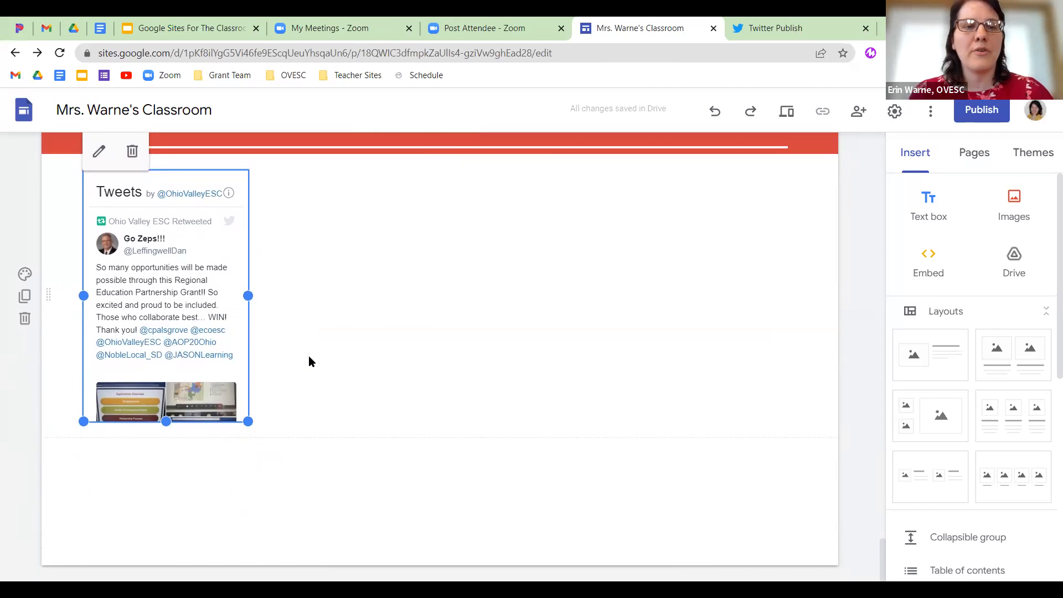
{"action": "left_click", "coordinate": [22, 275]}
{"action": "left_click", "coordinate": [81, 327]}
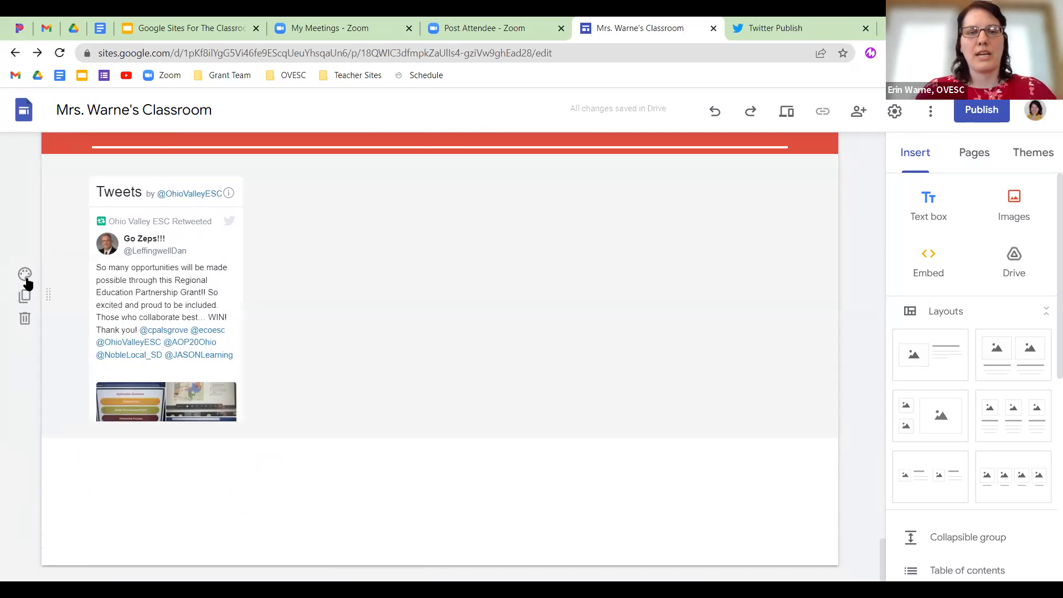
Move the tweets timeline to the centre of its section.
{"action": "left_click_drag", "start_coordinate": [210, 220], "coordinate": [474, 209]}
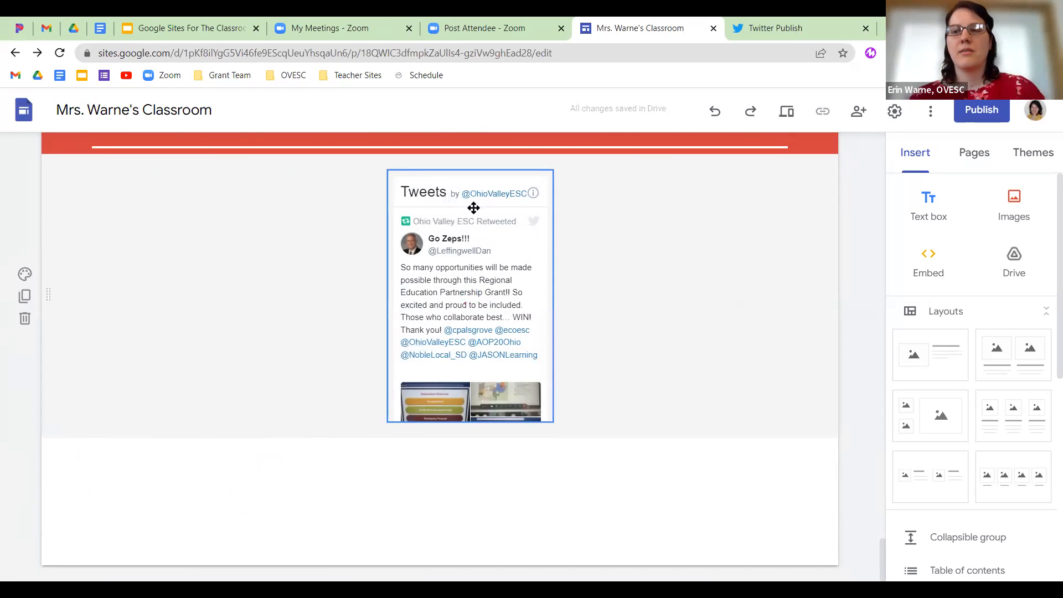
{"action": "scroll", "coordinate": [1005, 373], "scroll_direction": "down", "scroll_amount": 7}
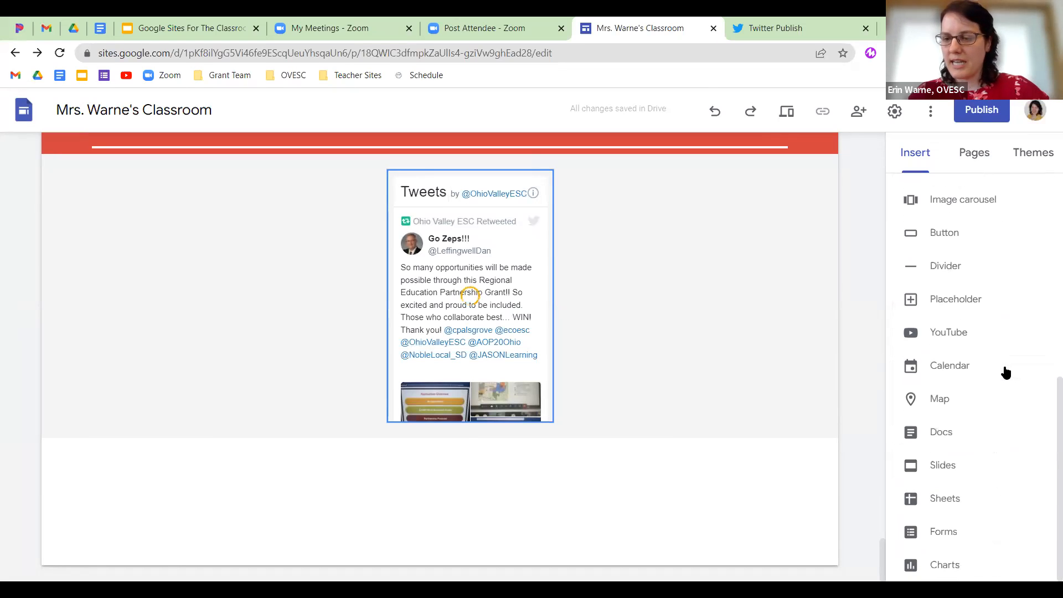
{"action": "scroll", "coordinate": [1000, 371], "scroll_direction": "up", "scroll_amount": 7}
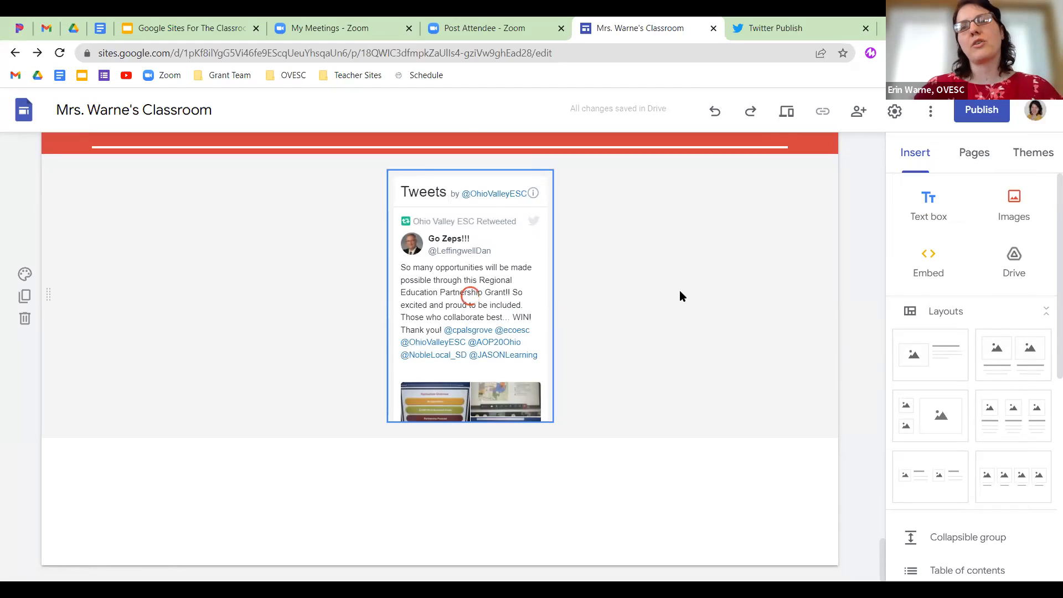
{"action": "scroll", "coordinate": [679, 292], "scroll_direction": "up", "scroll_amount": 5}
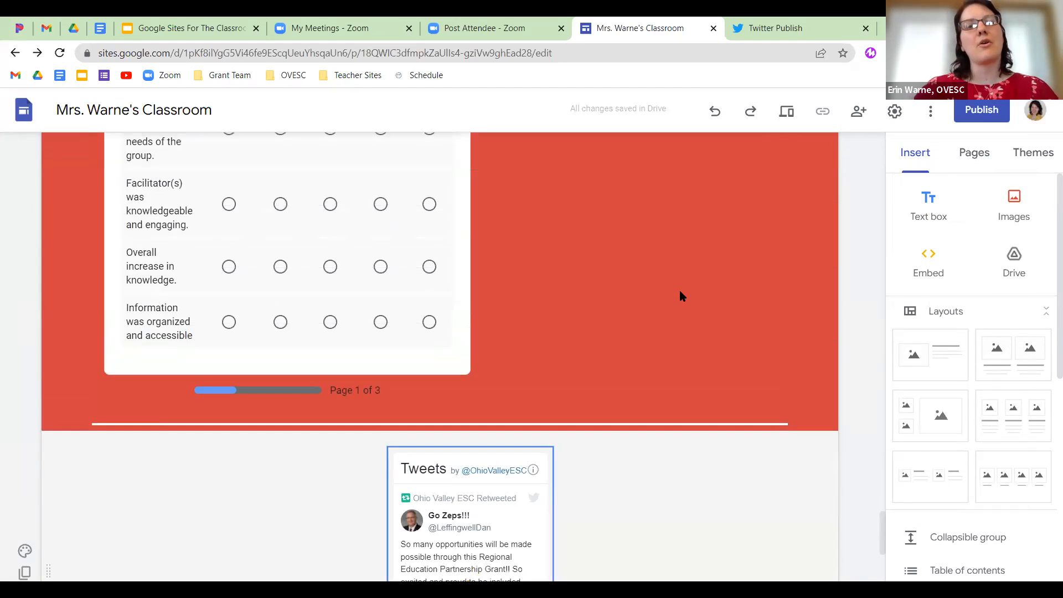
{"action": "left_click", "coordinate": [786, 111]}
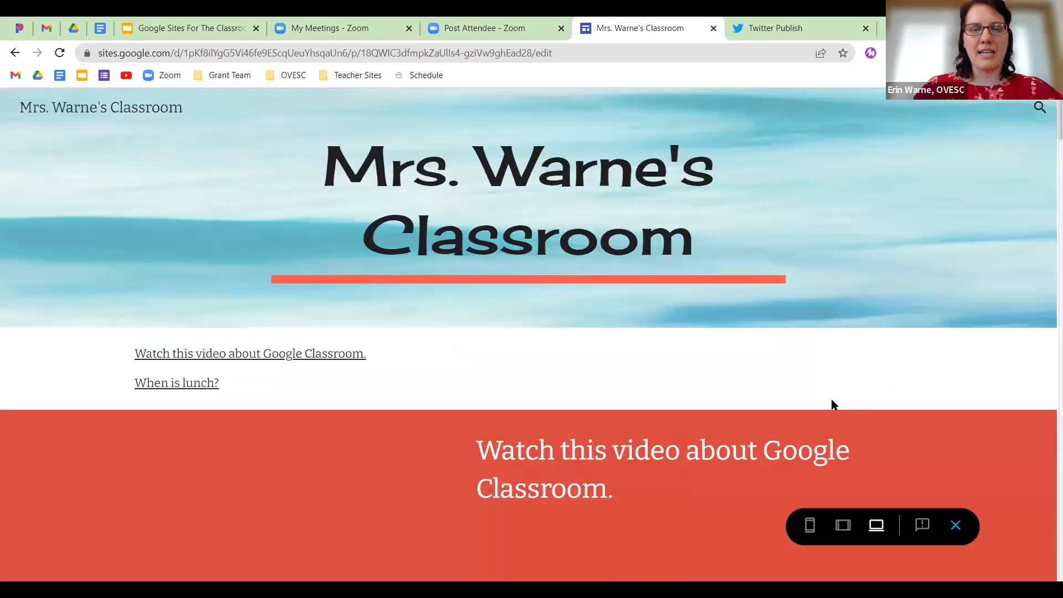
{"action": "scroll", "coordinate": [751, 425], "scroll_direction": "down", "scroll_amount": 8}
{"action": "scroll", "coordinate": [751, 425], "scroll_direction": "down", "scroll_amount": 10}
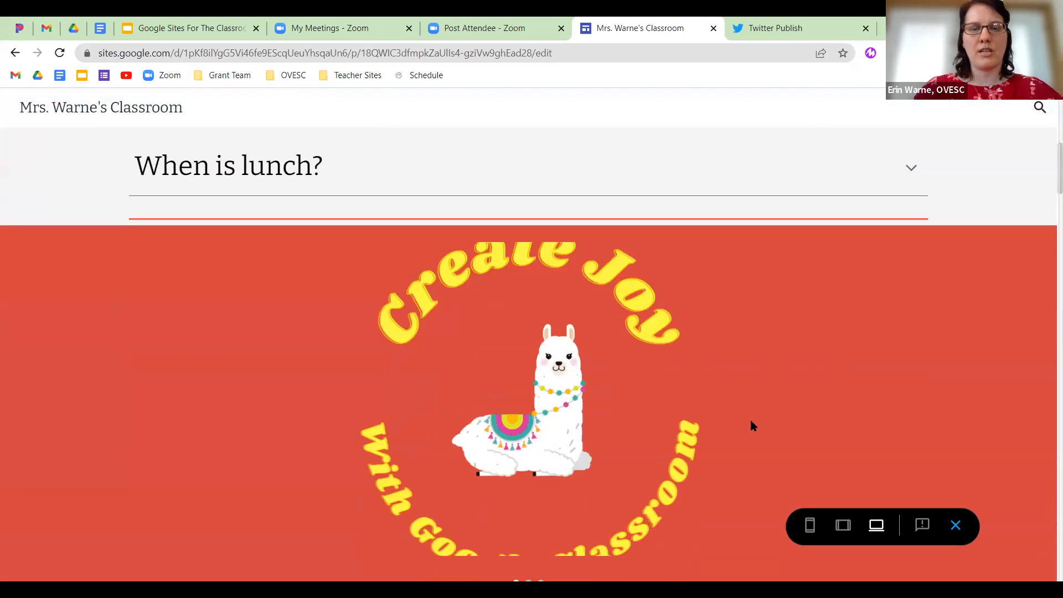
{"action": "scroll", "coordinate": [751, 421], "scroll_direction": "down", "scroll_amount": 8}
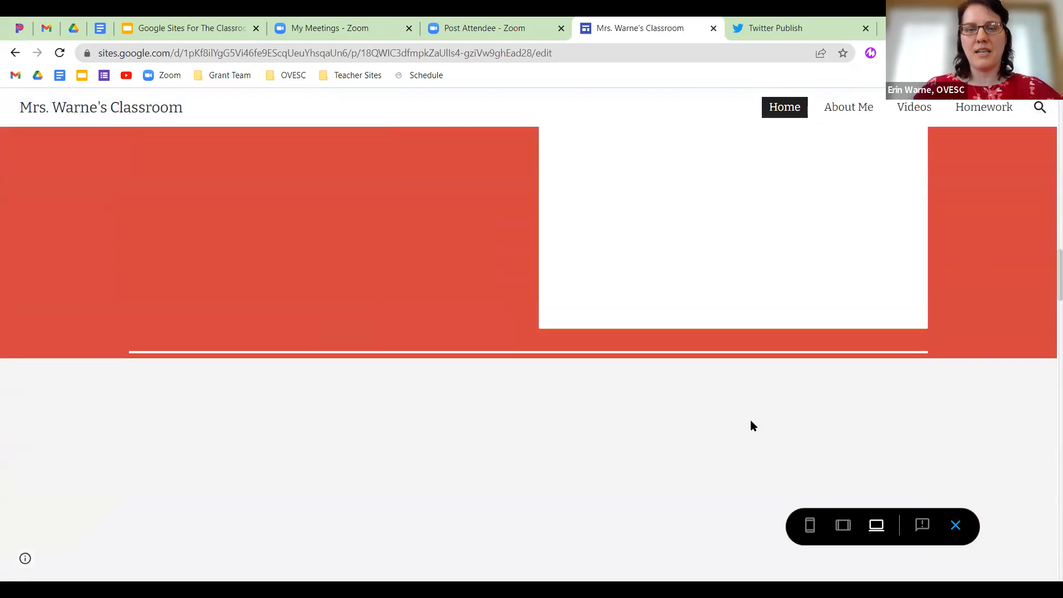
{"action": "scroll", "coordinate": [752, 425], "scroll_direction": "down", "scroll_amount": 10}
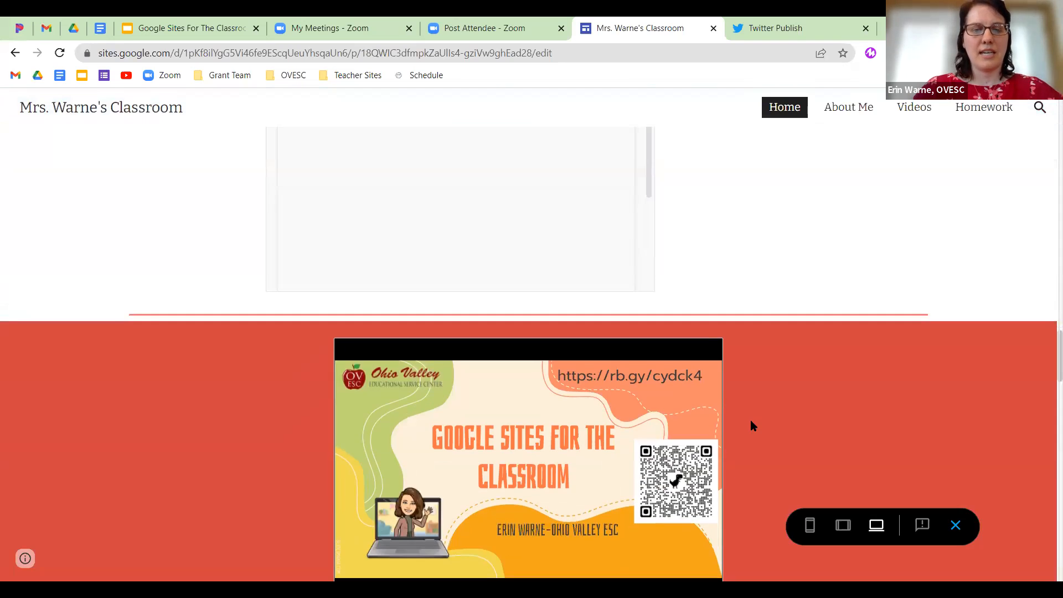
{"action": "scroll", "coordinate": [753, 425], "scroll_direction": "down", "scroll_amount": 12}
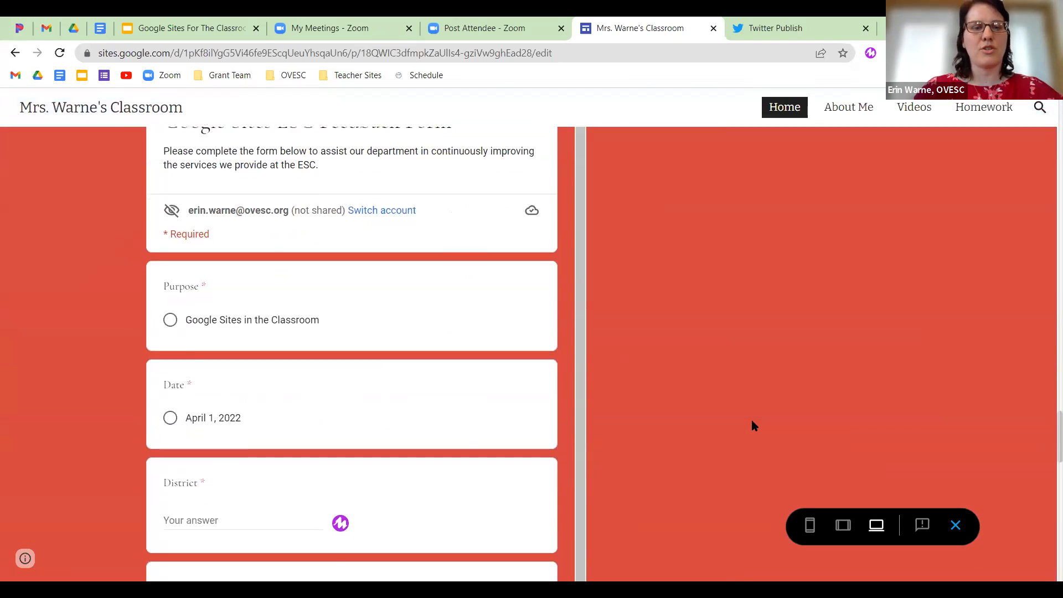
{"action": "scroll", "coordinate": [750, 401], "scroll_direction": "down", "scroll_amount": 6}
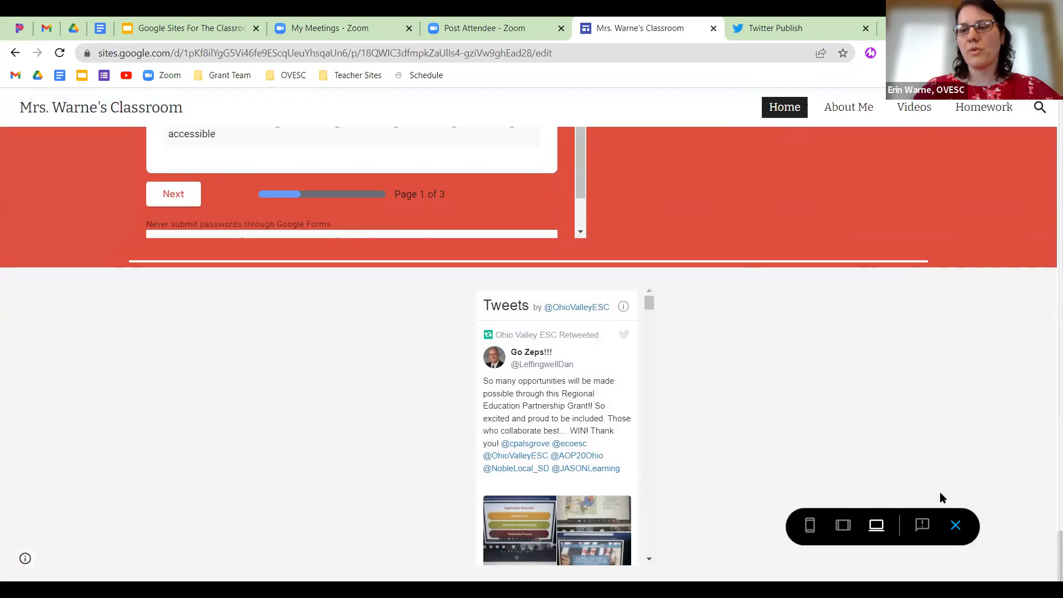
{"action": "key", "text": "Escape"}
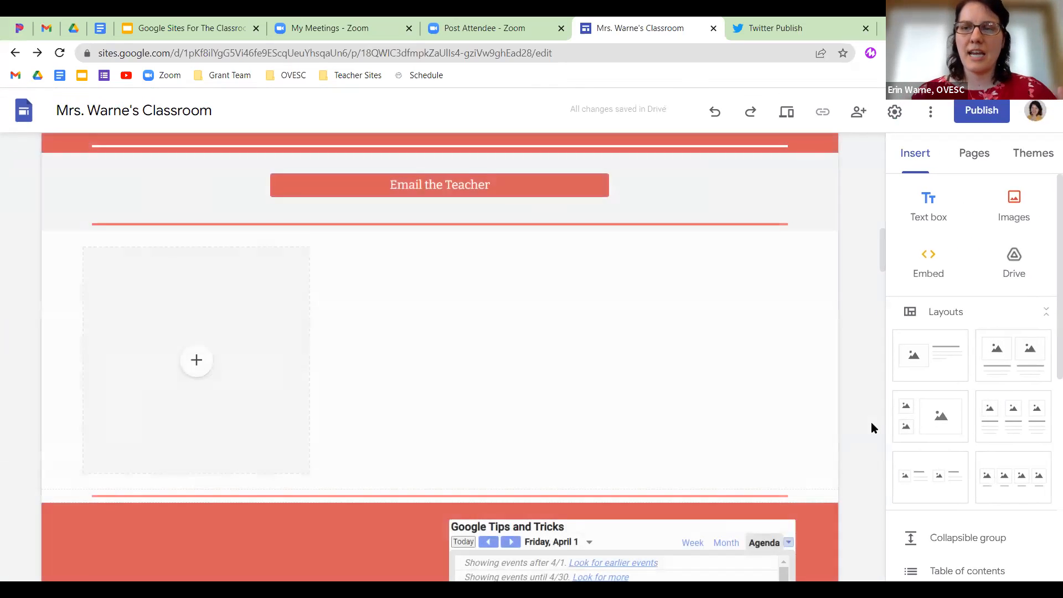
Set the publish web address to warnesclassroom, replacing the invalid mrs.warneclass.
{"action": "left_click", "coordinate": [975, 119]}
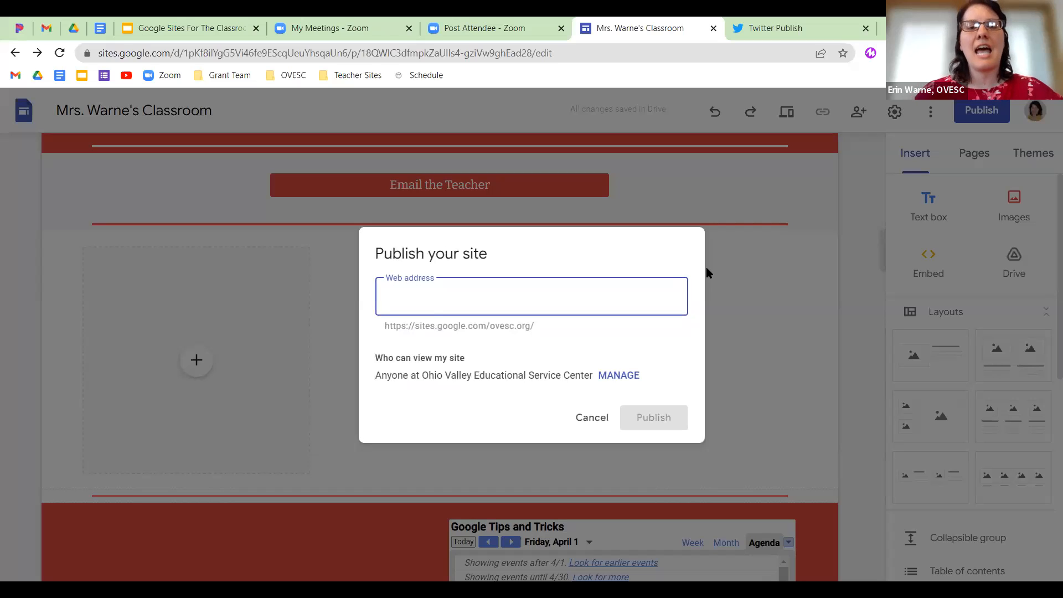
{"action": "type", "text": "mrs.warneclass"}
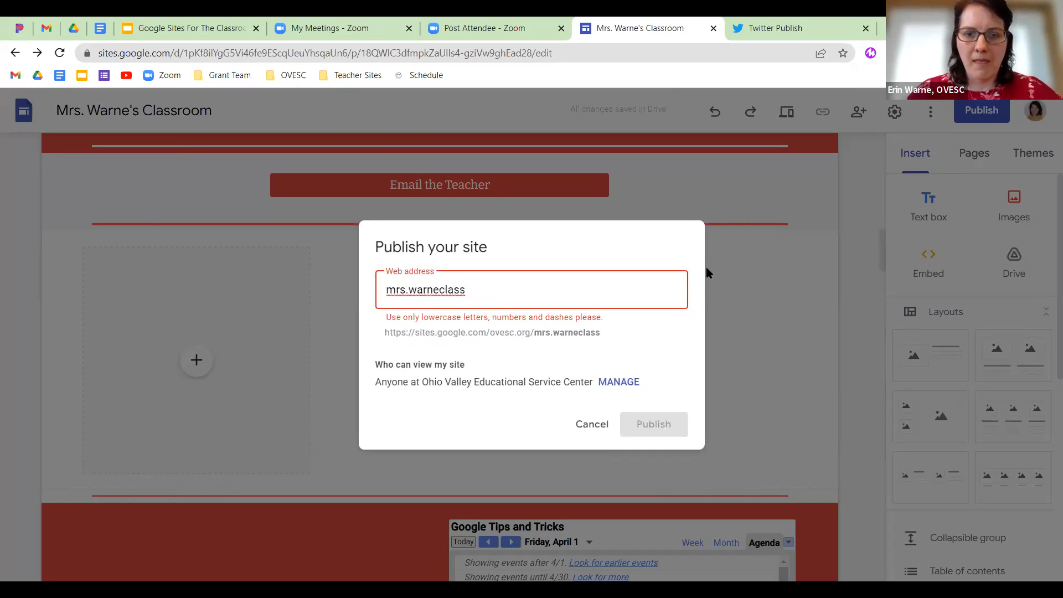
{"action": "key", "text": "BackSpace"}
{"action": "key", "text": "BackSpace"}
{"action": "key", "text": "BackSpace"}
{"action": "key", "text": "BackSpace"}
{"action": "key", "text": "BackSpace"}
{"action": "key", "text": "BackSpace"}
{"action": "key", "text": "BackSpace"}
{"action": "key", "text": "BackSpace"}
{"action": "key", "text": "BackSpace"}
{"action": "key", "text": "BackSpace"}
{"action": "key", "text": "BackSpace"}
{"action": "key", "text": "BackSpace"}
{"action": "key", "text": "BackSpace"}
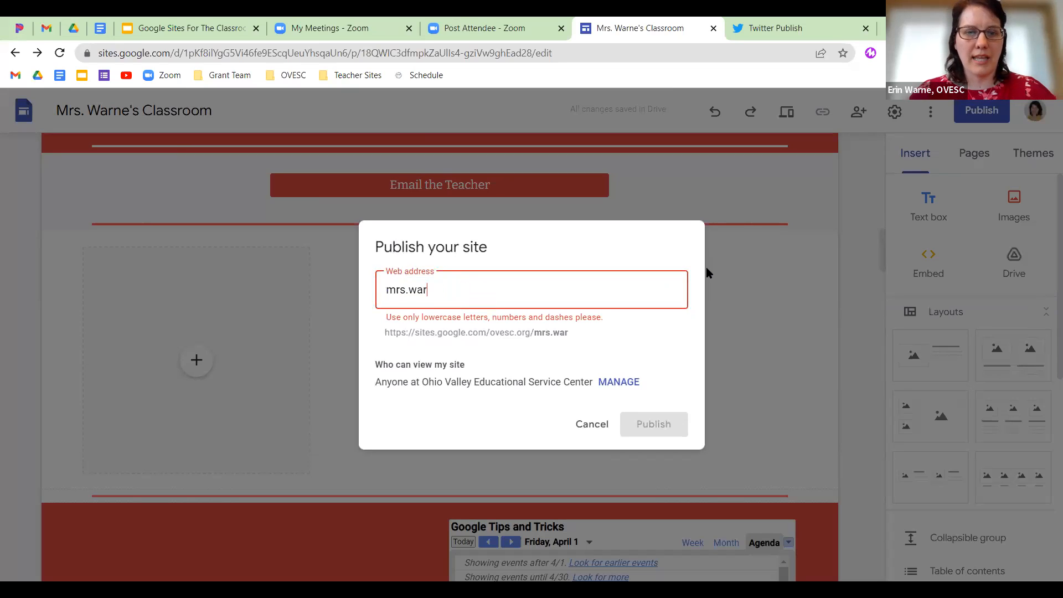
{"action": "key", "text": "BackSpace"}
{"action": "type", "text": "warn"}
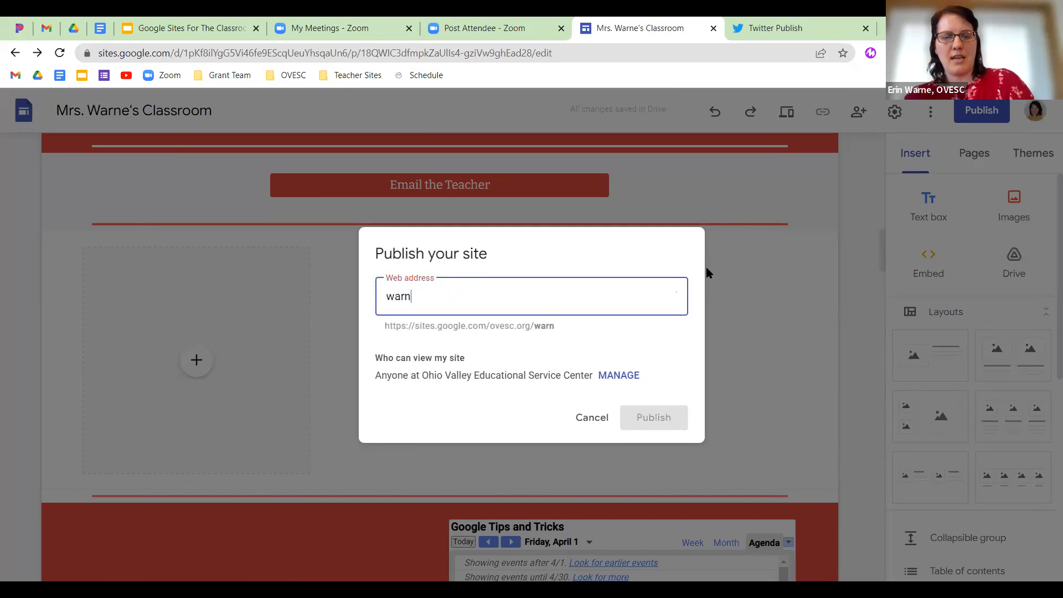
{"action": "type", "text": "esclassroom"}
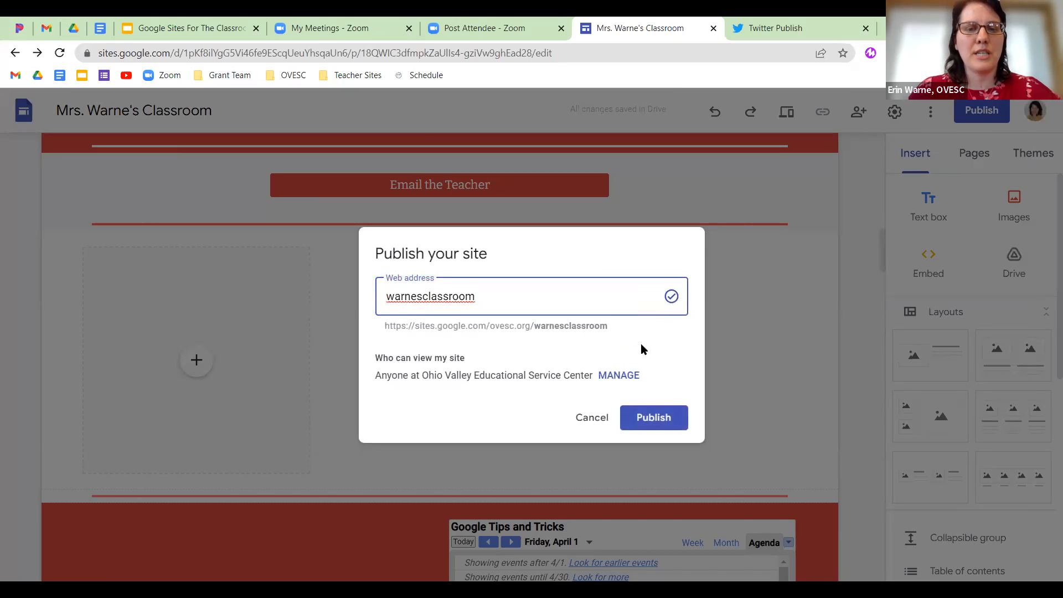
{"action": "left_click", "coordinate": [622, 375]}
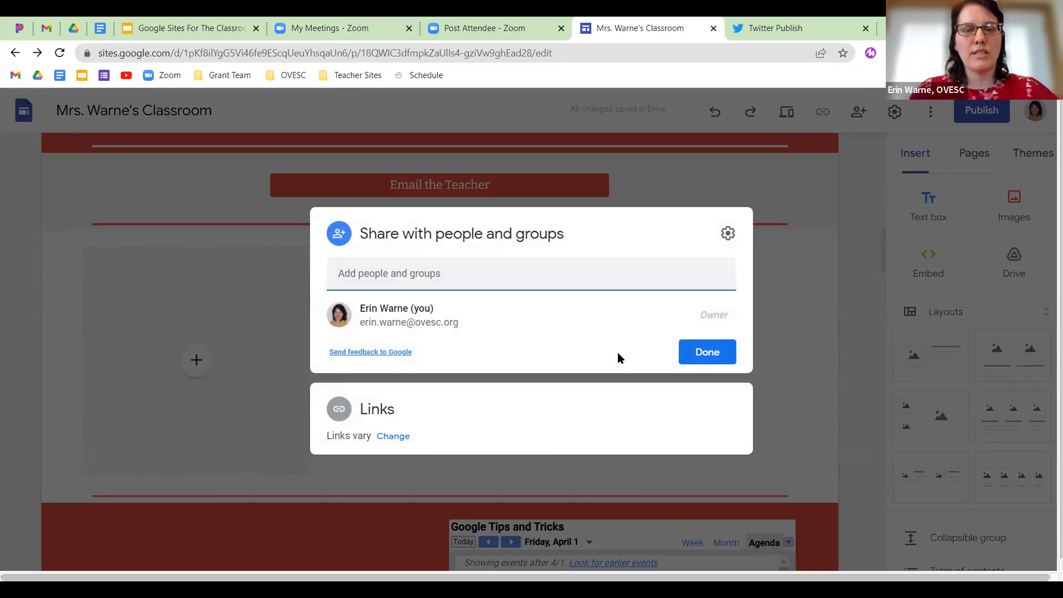
{"action": "left_click", "coordinate": [399, 436]}
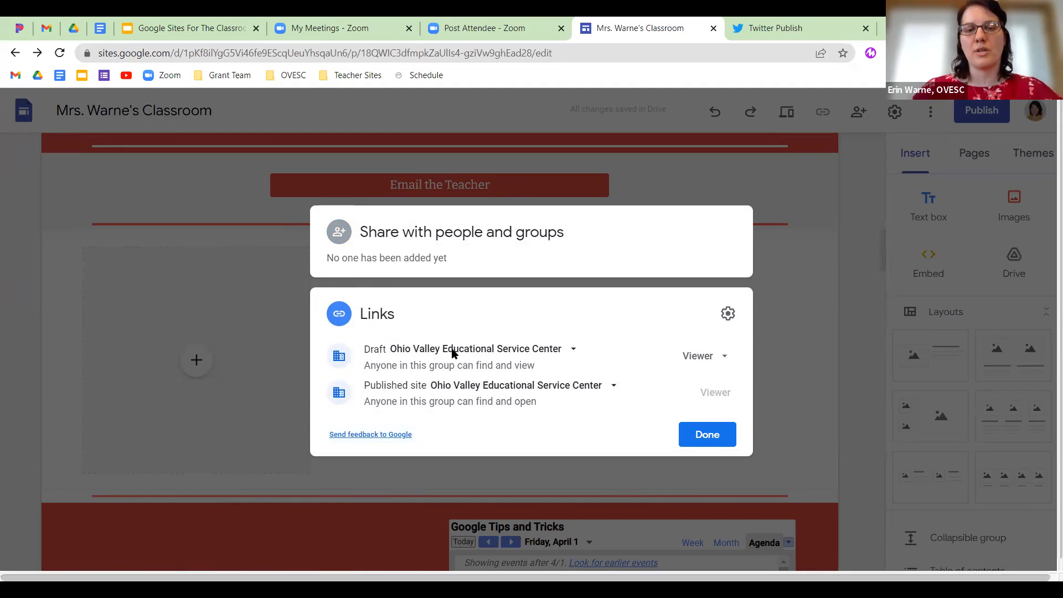
{"action": "left_click", "coordinate": [611, 387]}
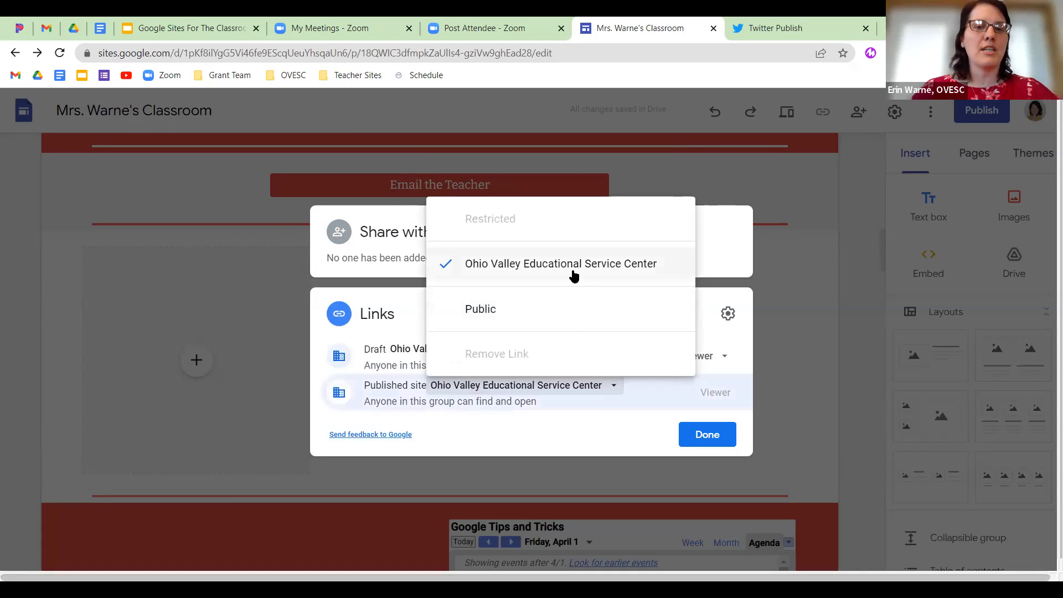
{"action": "left_click", "coordinate": [705, 438]}
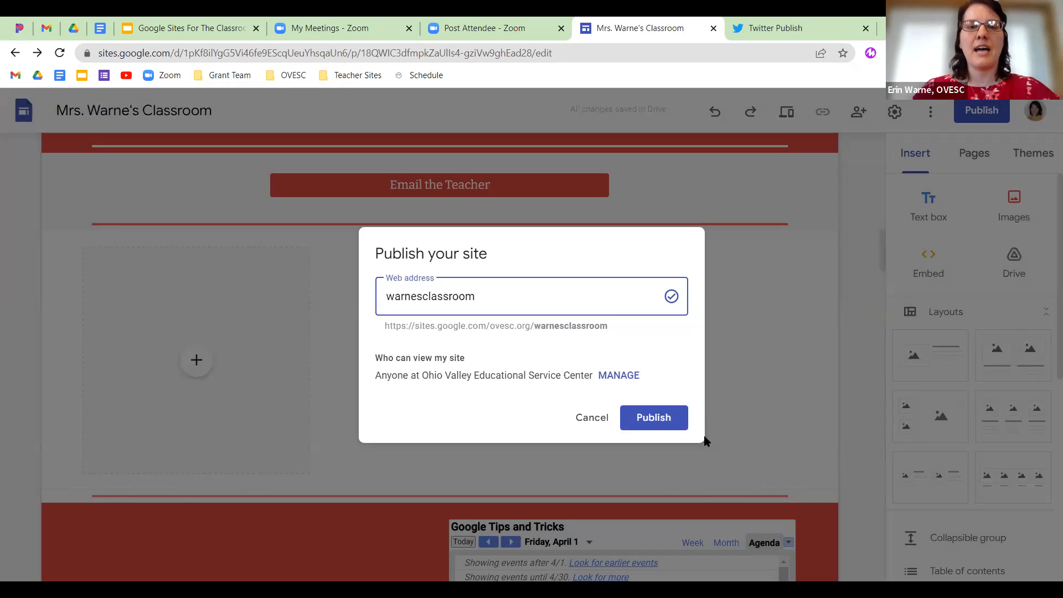
Publish the site at warnesclassroom, scroll through the live site, then return to the editor.
{"action": "left_click", "coordinate": [643, 420]}
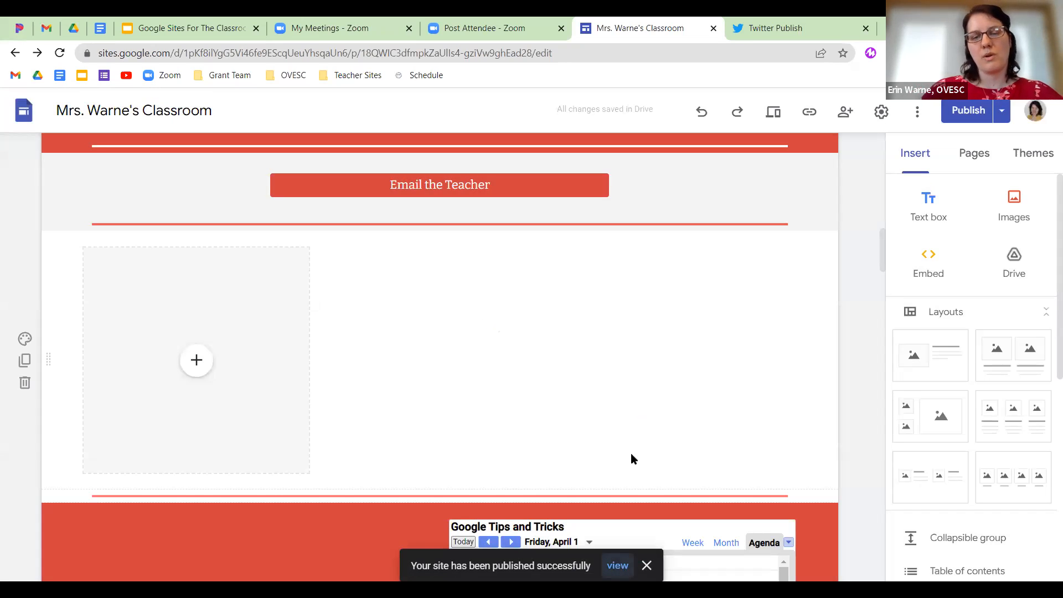
{"action": "left_click", "coordinate": [618, 564]}
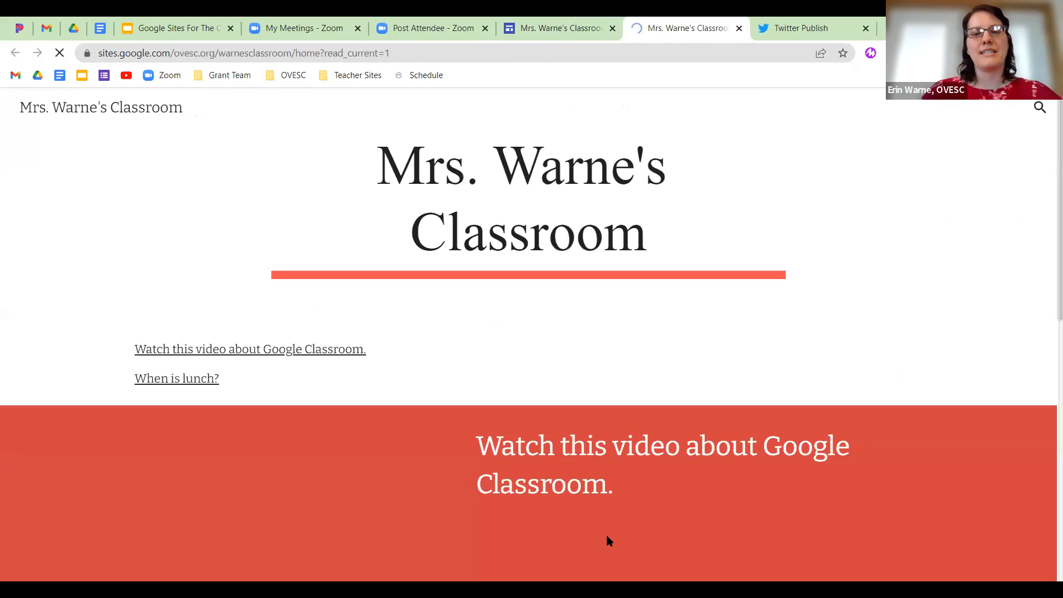
{"action": "scroll", "coordinate": [619, 453], "scroll_direction": "down", "scroll_amount": 15}
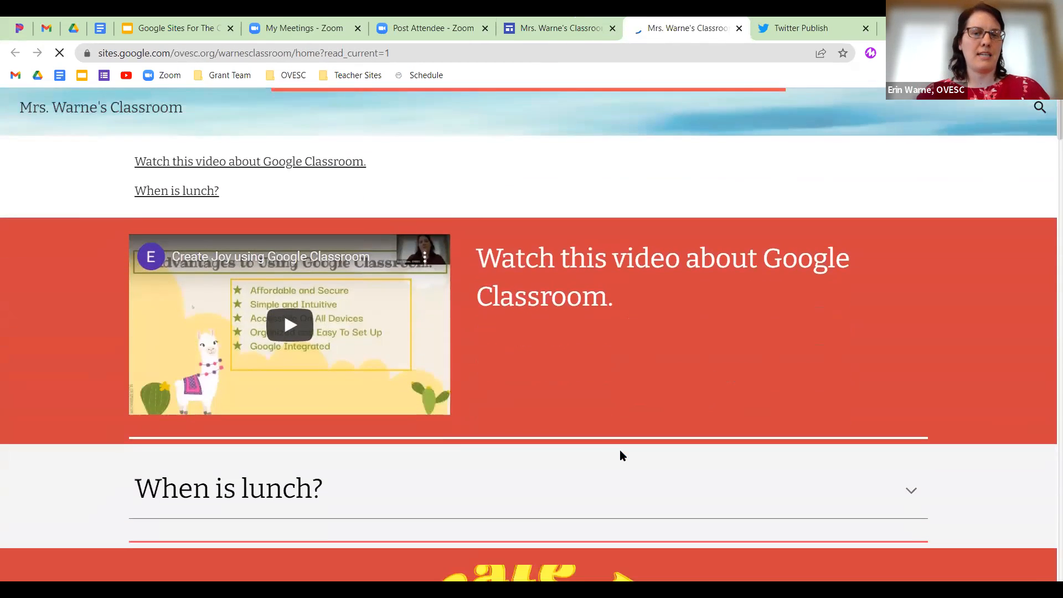
{"action": "scroll", "coordinate": [620, 452], "scroll_direction": "down", "scroll_amount": 5}
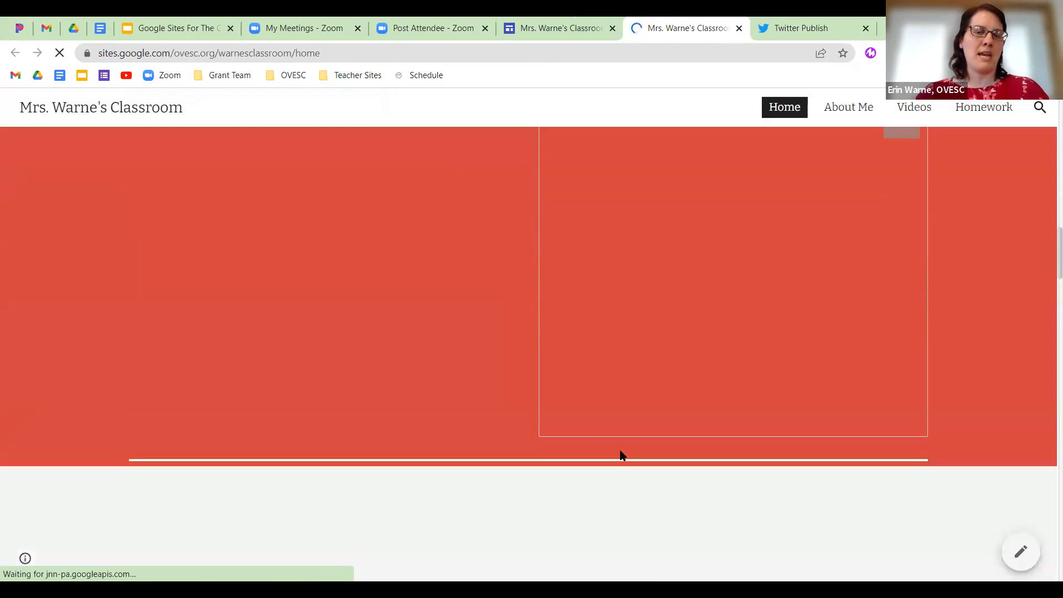
{"action": "scroll", "coordinate": [620, 450], "scroll_direction": "up", "scroll_amount": 10}
{"action": "scroll", "coordinate": [625, 432], "scroll_direction": "up", "scroll_amount": 10}
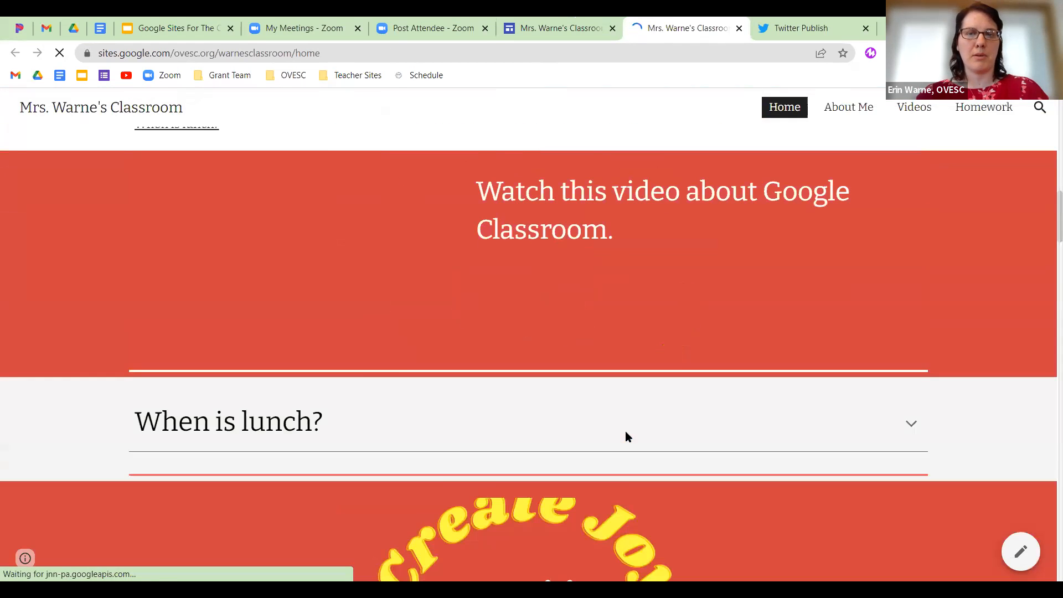
{"action": "scroll", "coordinate": [620, 154], "scroll_direction": "up", "scroll_amount": 5}
{"action": "key", "text": "ctrl+shift+Tab"}
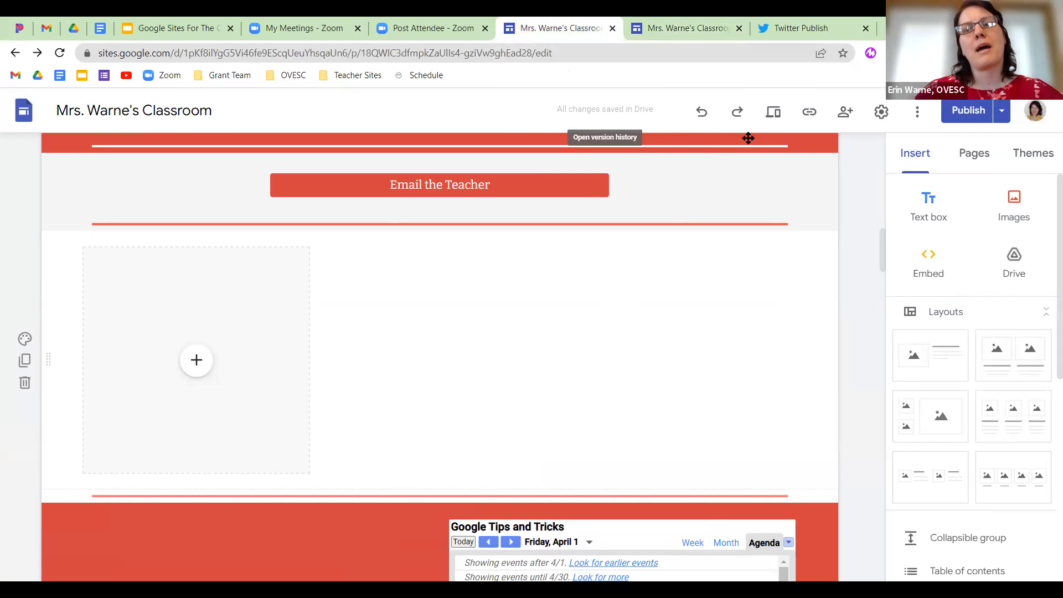
Check the published site link, then choose Unpublish from the Publish menu.
{"action": "left_click", "coordinate": [808, 113]}
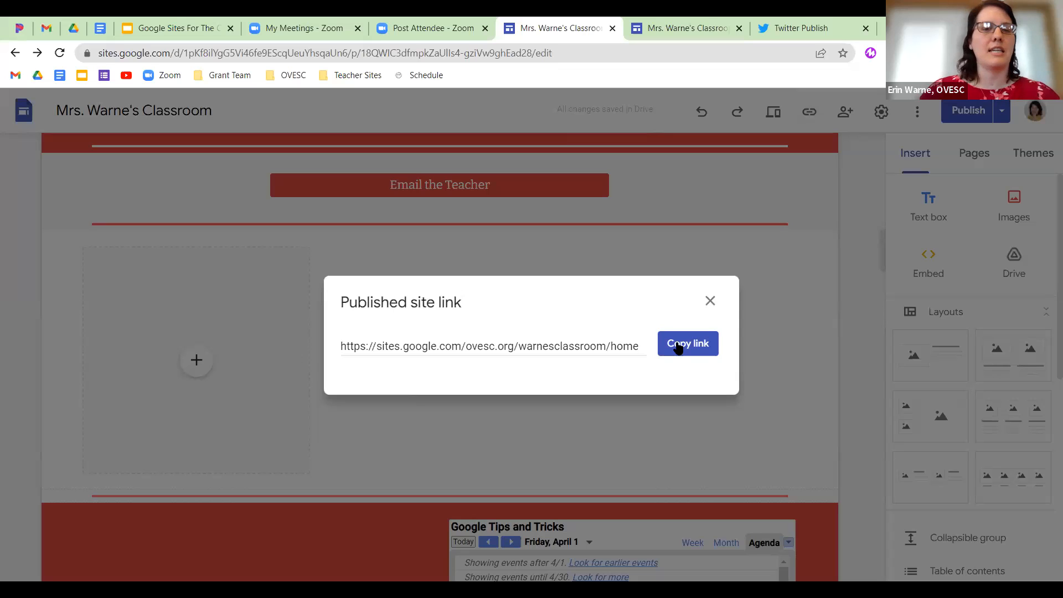
{"action": "left_click", "coordinate": [710, 301]}
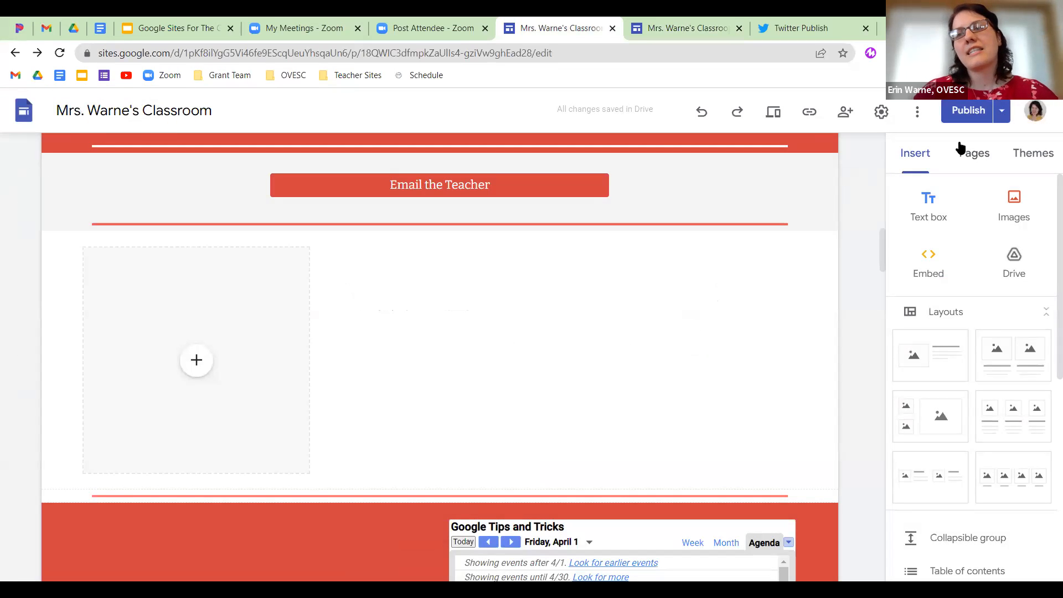
{"action": "left_click", "coordinate": [1001, 112]}
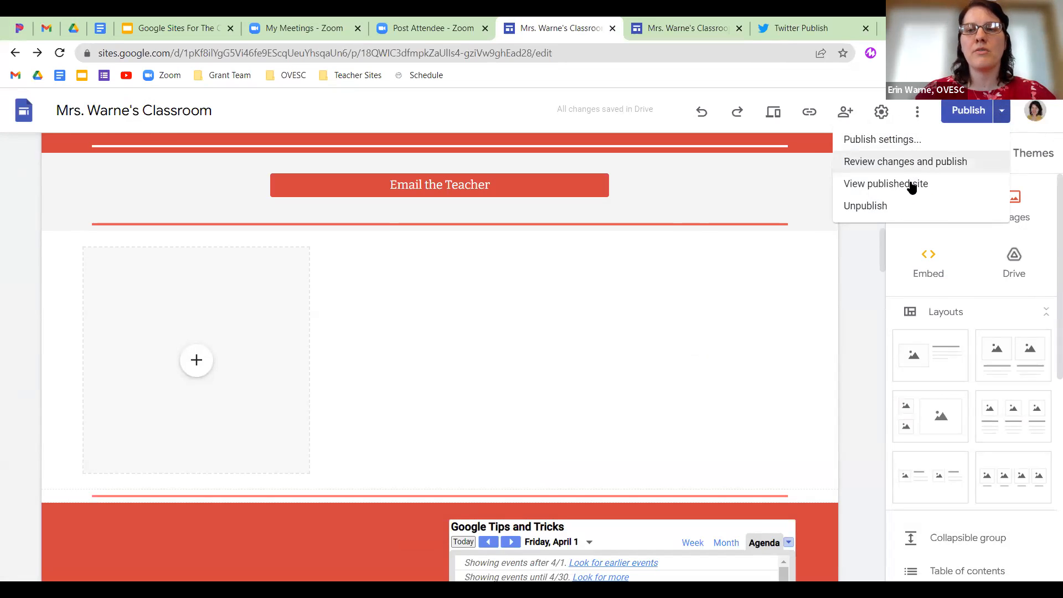
{"action": "left_click", "coordinate": [876, 206]}
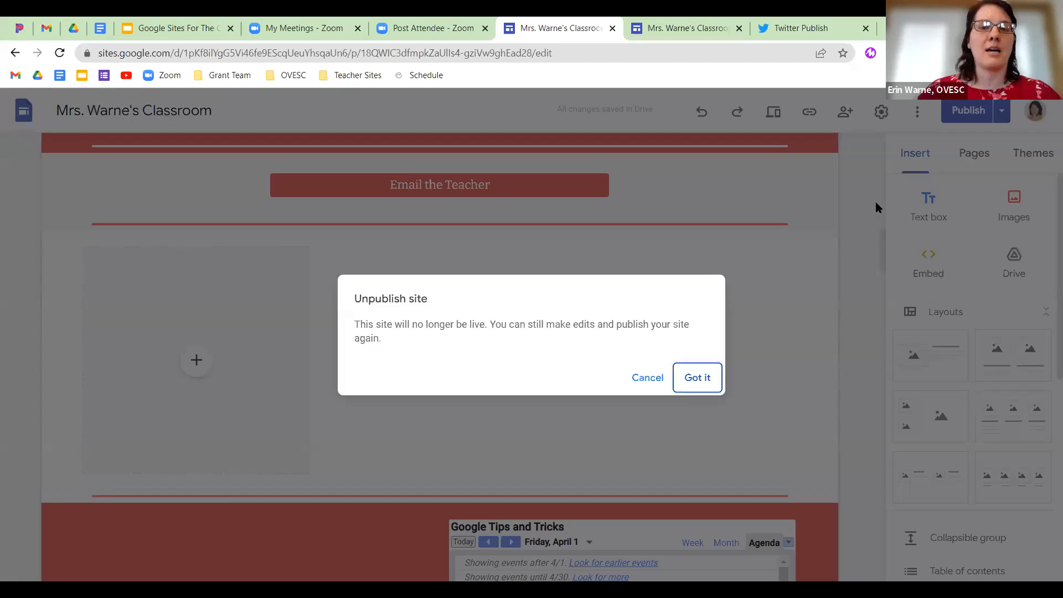
Confirm unpublishing the site and switch to the Google Sites For The Classroom slides.
{"action": "left_click", "coordinate": [698, 379]}
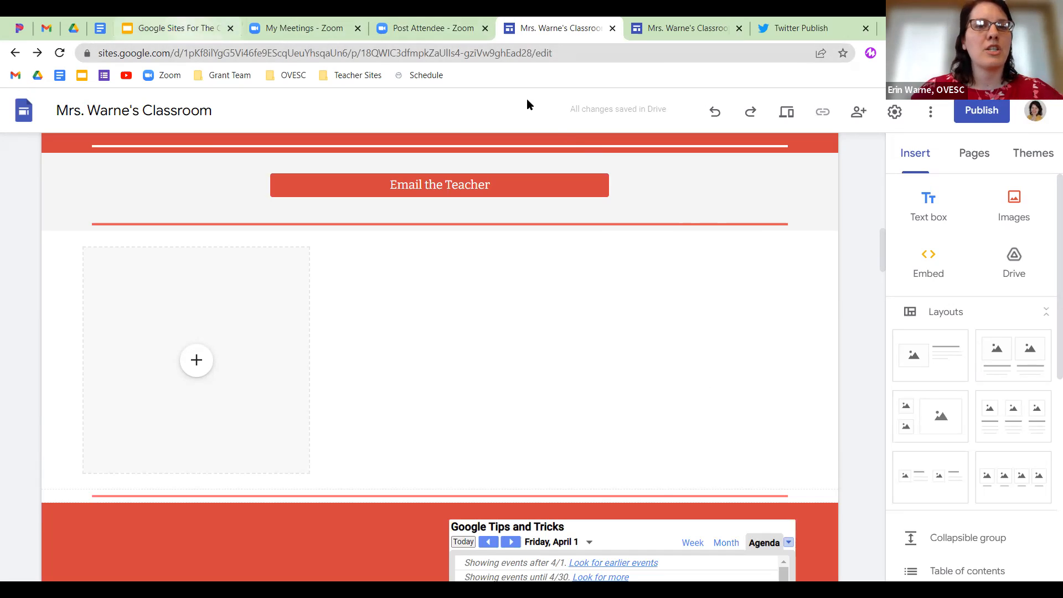
{"action": "left_click", "coordinate": [177, 29]}
{"action": "scroll", "coordinate": [78, 346], "scroll_direction": "down", "scroll_amount": 6}
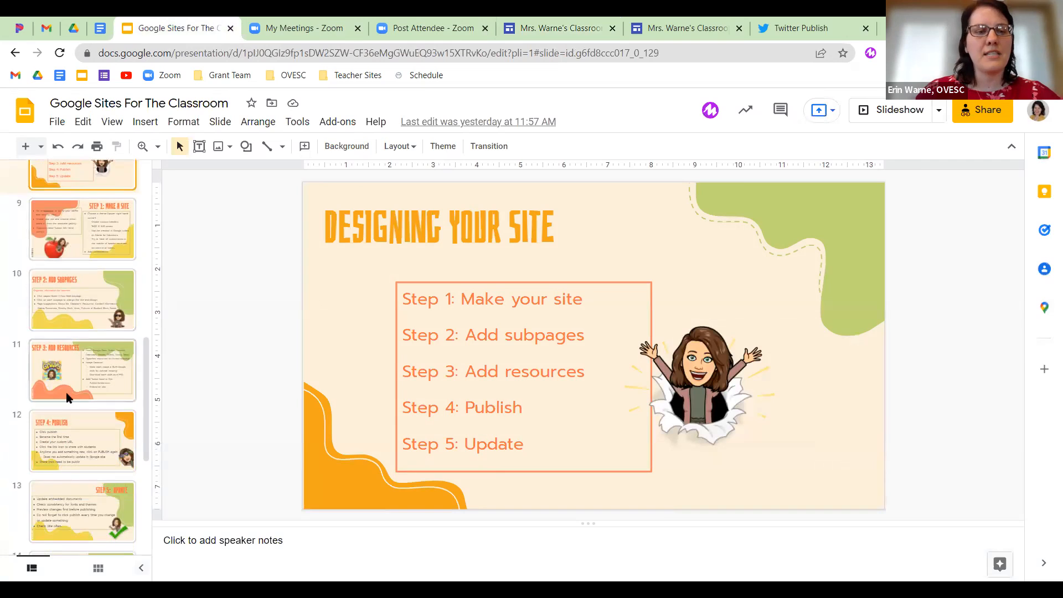
Go to slide 14 and open the example tech coach site linked from its image.
{"action": "scroll", "coordinate": [72, 418], "scroll_direction": "down", "scroll_amount": 1}
{"action": "scroll", "coordinate": [74, 432], "scroll_direction": "down", "scroll_amount": 2}
{"action": "left_click", "coordinate": [87, 375]}
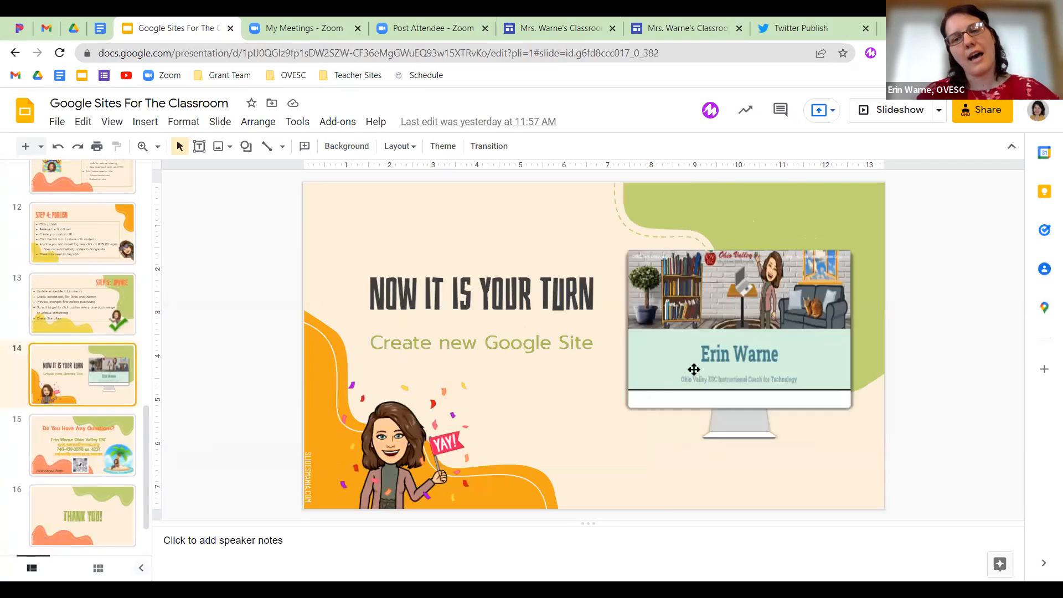
{"action": "left_click", "coordinate": [727, 357]}
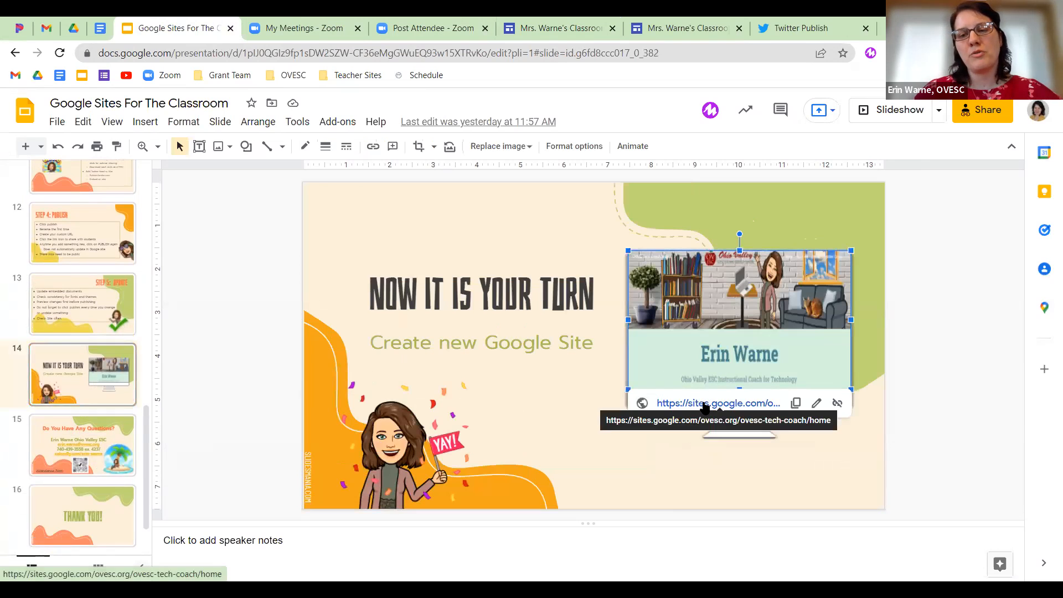
{"action": "left_click", "coordinate": [703, 404]}
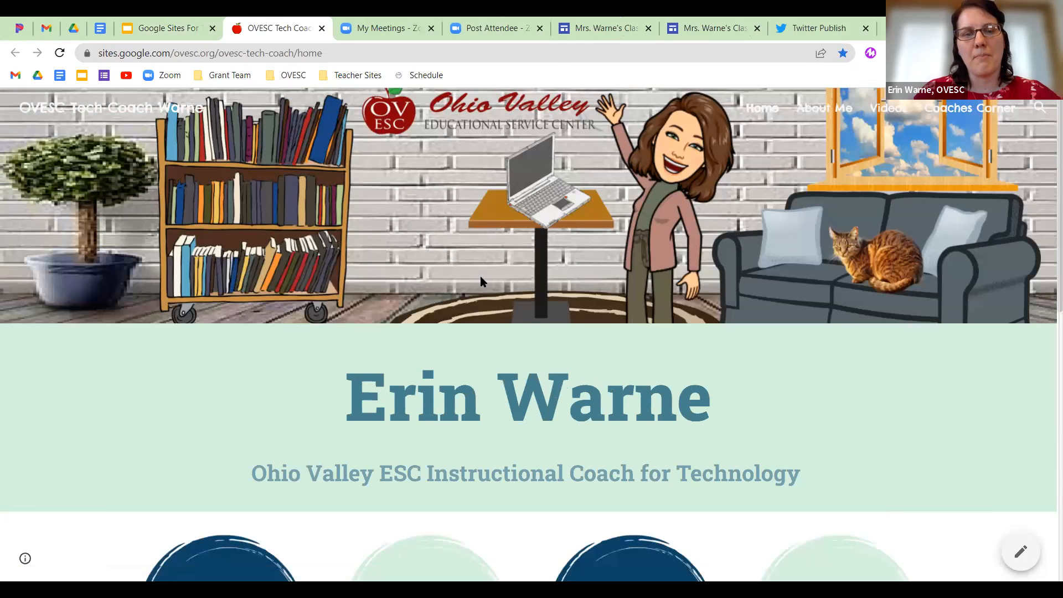
Browse the example site's Home, About Me and Videos pages.
{"action": "scroll", "coordinate": [541, 332], "scroll_direction": "down", "scroll_amount": 3}
{"action": "scroll", "coordinate": [540, 333], "scroll_direction": "down", "scroll_amount": 3}
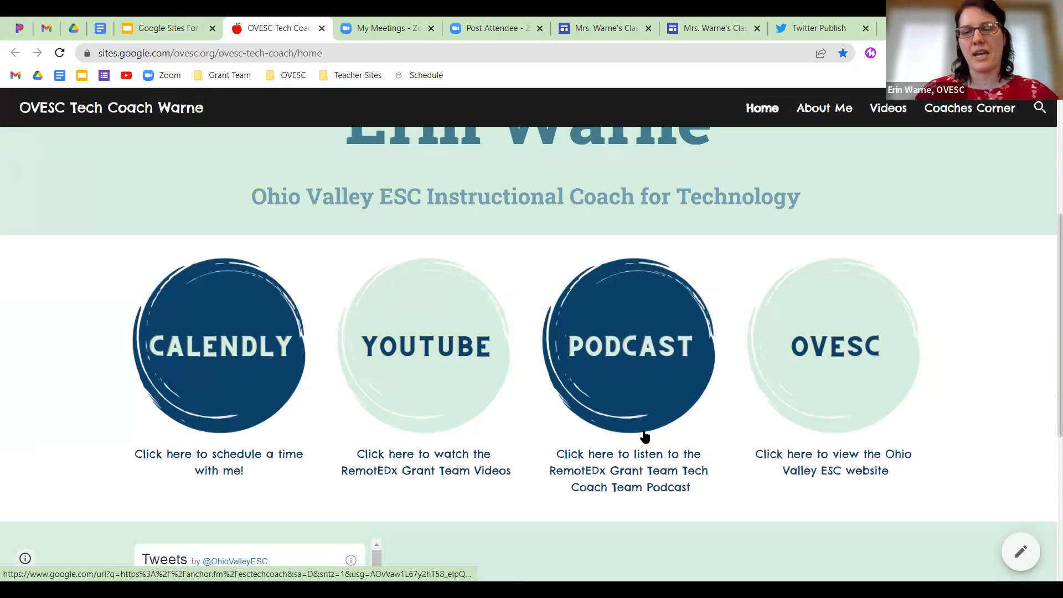
{"action": "scroll", "coordinate": [477, 417], "scroll_direction": "down", "scroll_amount": 5}
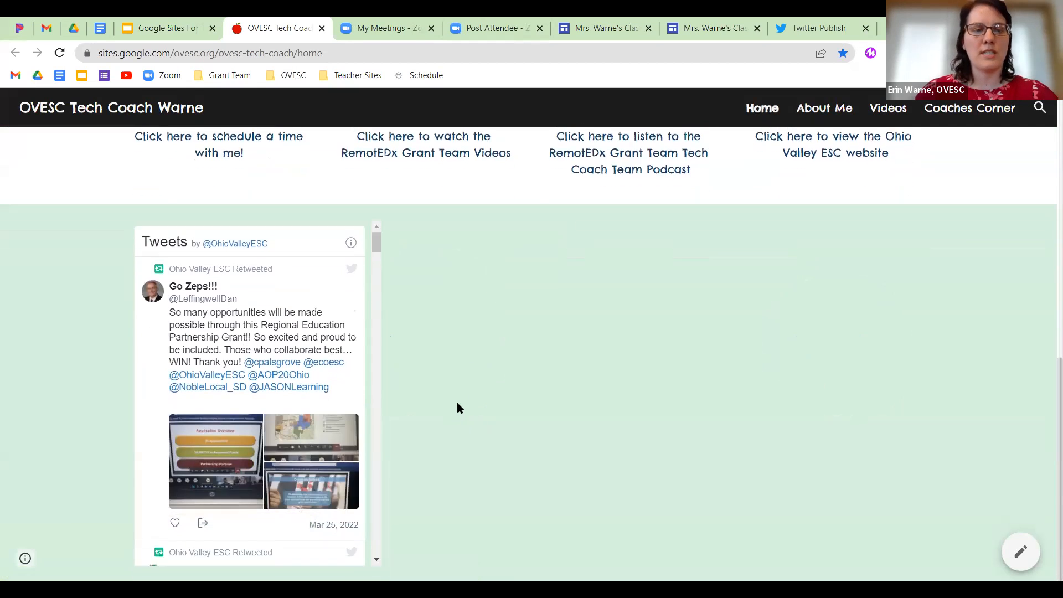
{"action": "scroll", "coordinate": [473, 395], "scroll_direction": "up", "scroll_amount": 8}
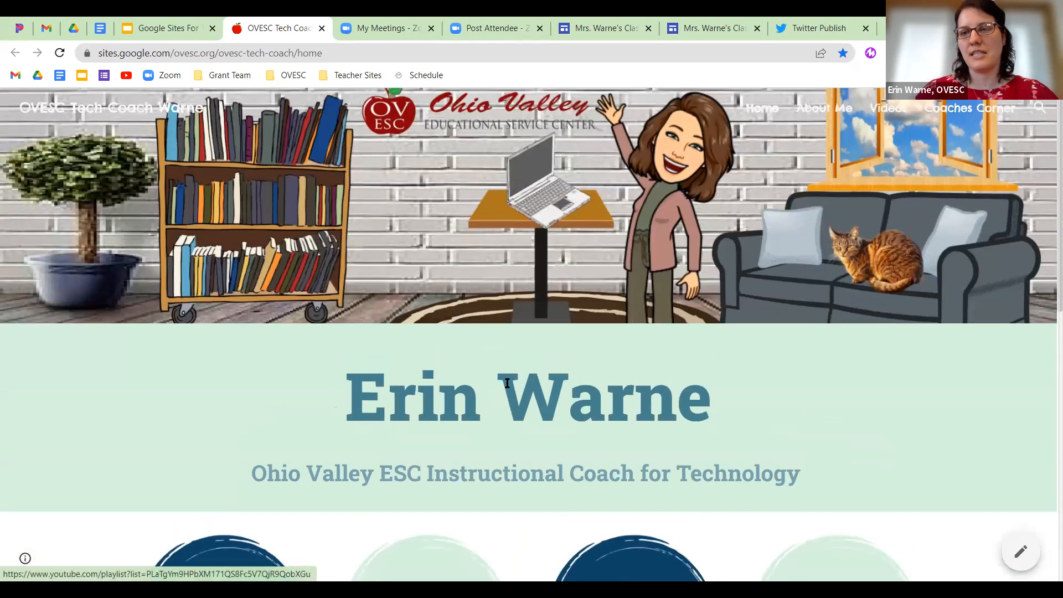
{"action": "left_click", "coordinate": [824, 109]}
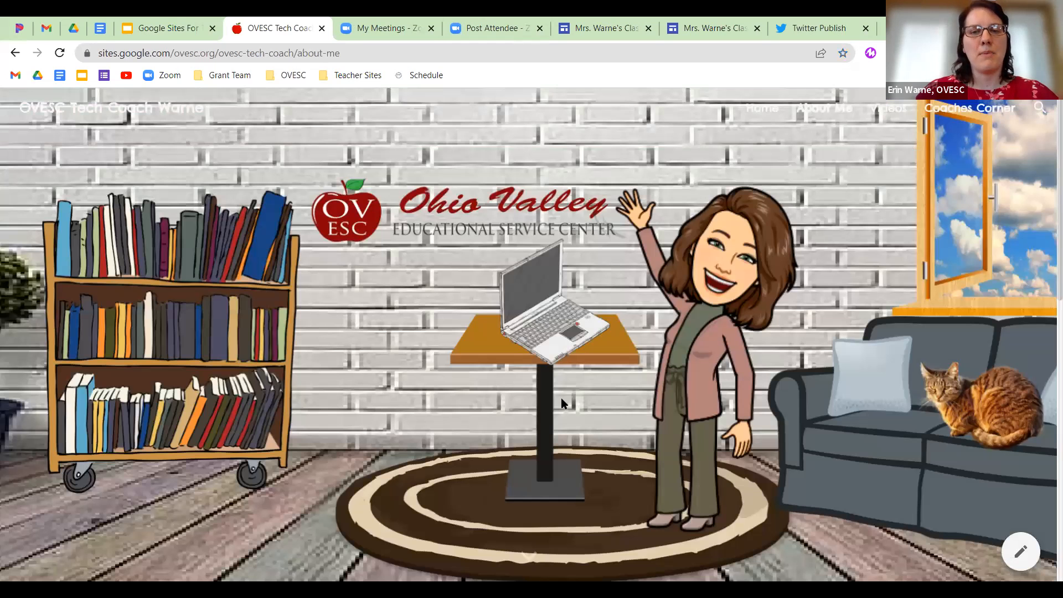
{"action": "scroll", "coordinate": [560, 397], "scroll_direction": "down", "scroll_amount": 12}
{"action": "scroll", "coordinate": [743, 238], "scroll_direction": "up", "scroll_amount": 14}
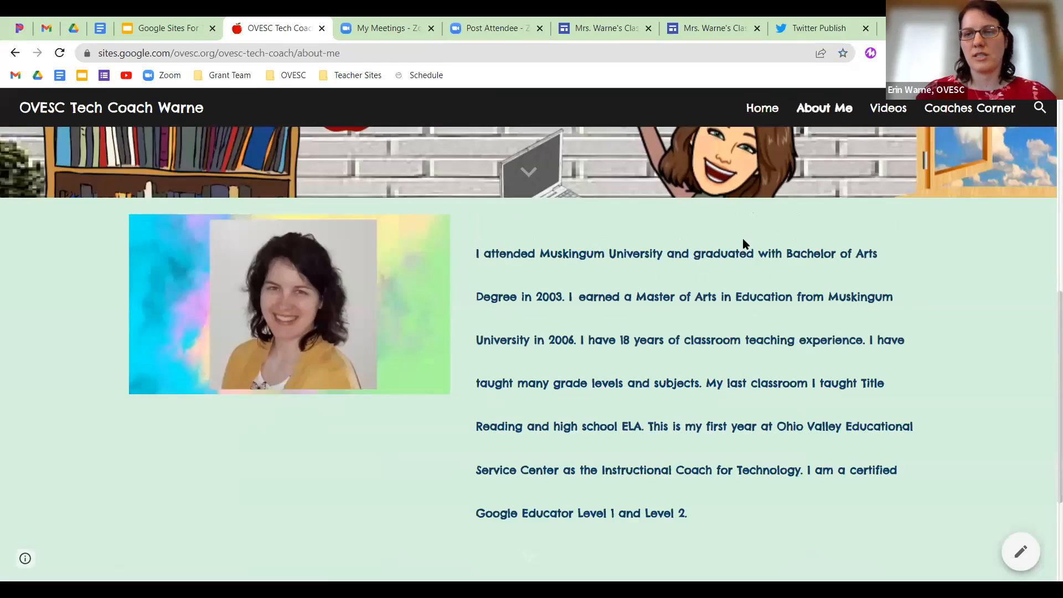
{"action": "left_click", "coordinate": [893, 111]}
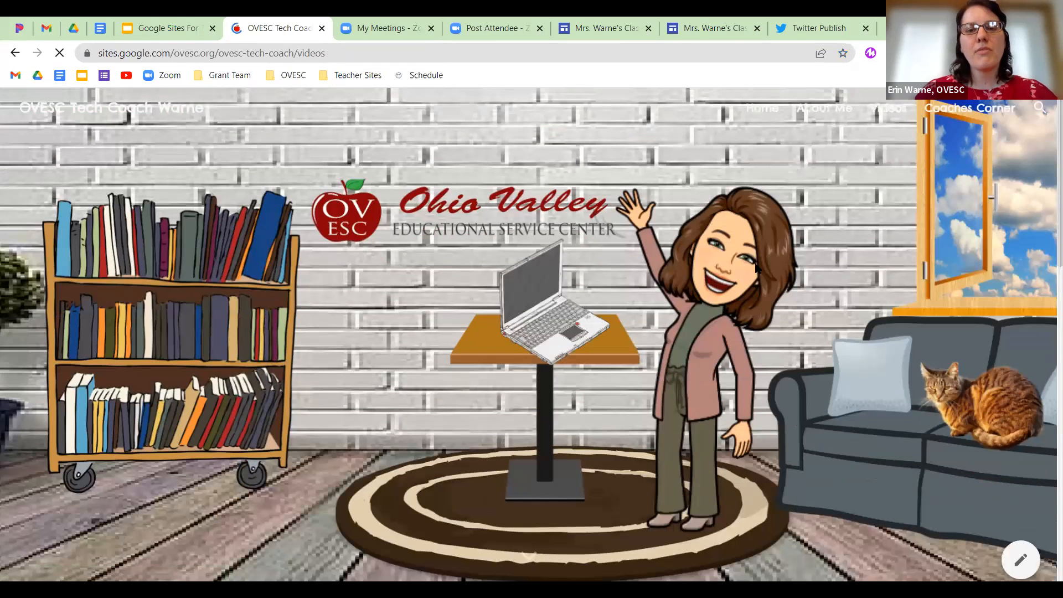
{"action": "scroll", "coordinate": [750, 277], "scroll_direction": "down", "scroll_amount": 10}
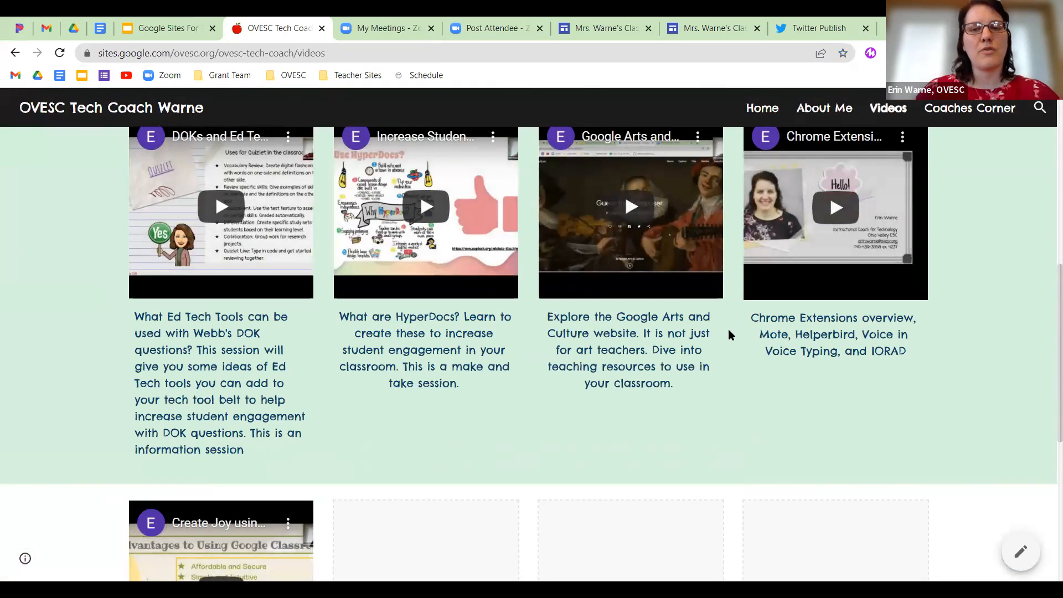
{"action": "scroll", "coordinate": [728, 332], "scroll_direction": "down", "scroll_amount": 2}
{"action": "scroll", "coordinate": [728, 334], "scroll_direction": "down", "scroll_amount": 1}
{"action": "scroll", "coordinate": [753, 299], "scroll_direction": "up", "scroll_amount": 12}
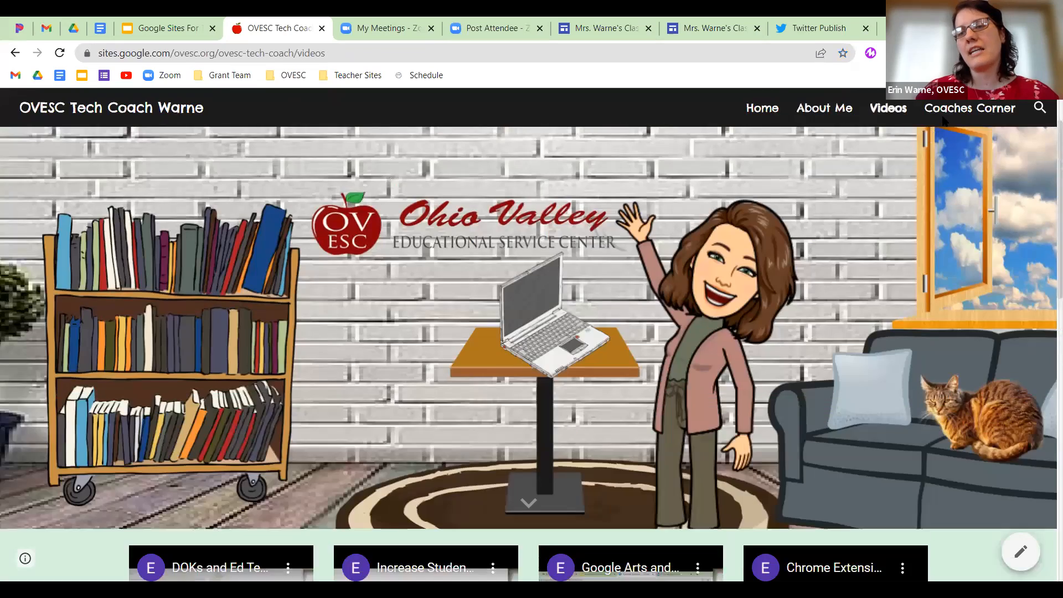
Look through the Coaches Corner page, then return to the example site's Home page.
{"action": "left_click", "coordinate": [942, 120]}
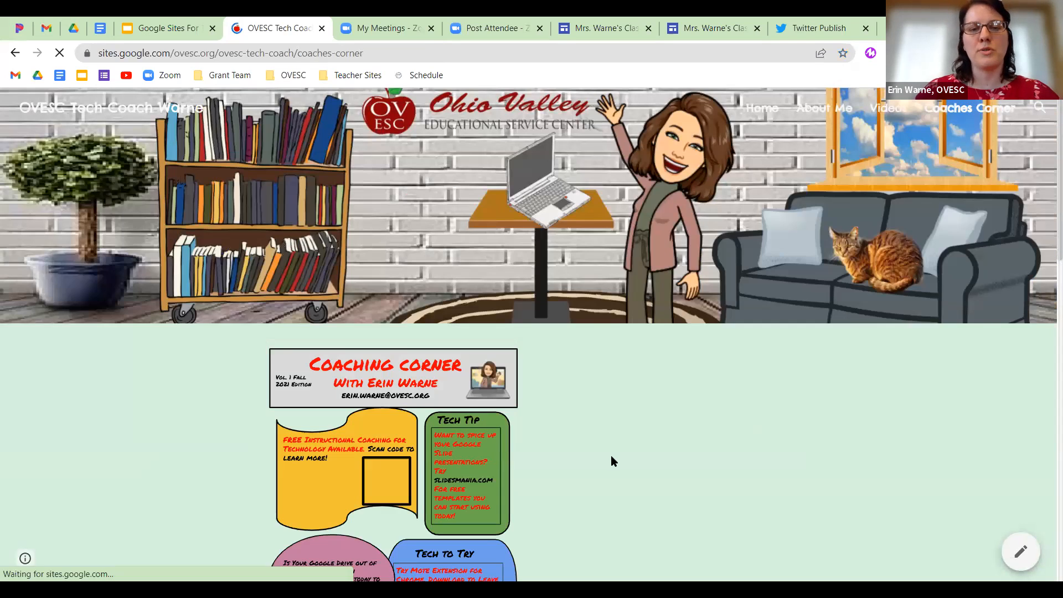
{"action": "scroll", "coordinate": [612, 461], "scroll_direction": "down", "scroll_amount": 1}
{"action": "scroll", "coordinate": [611, 460], "scroll_direction": "down", "scroll_amount": 10}
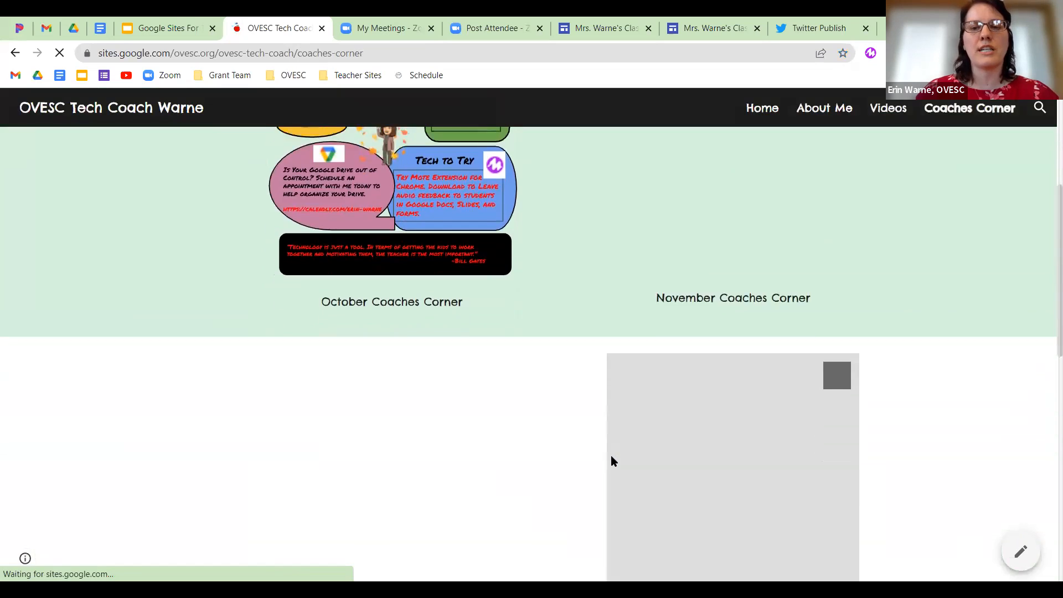
{"action": "scroll", "coordinate": [611, 461], "scroll_direction": "down", "scroll_amount": 5}
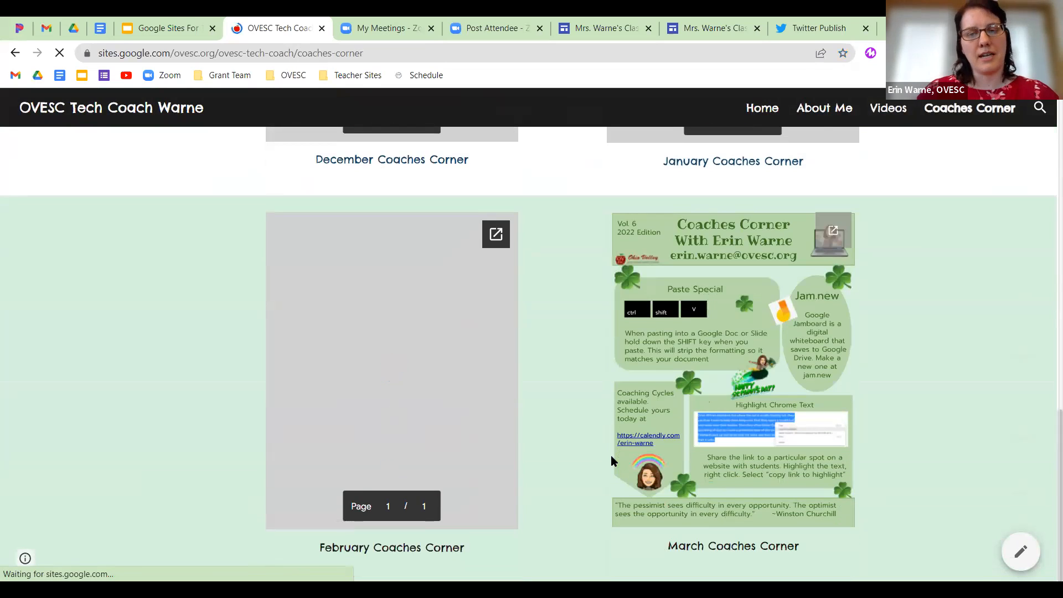
{"action": "scroll", "coordinate": [611, 458], "scroll_direction": "up", "scroll_amount": 14}
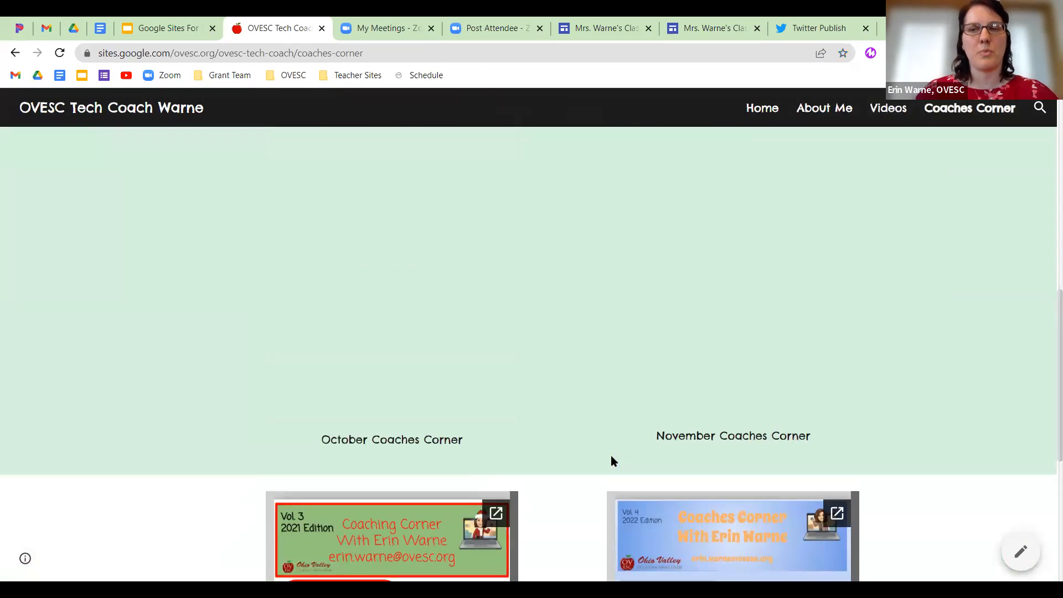
{"action": "scroll", "coordinate": [734, 255], "scroll_direction": "up", "scroll_amount": 3}
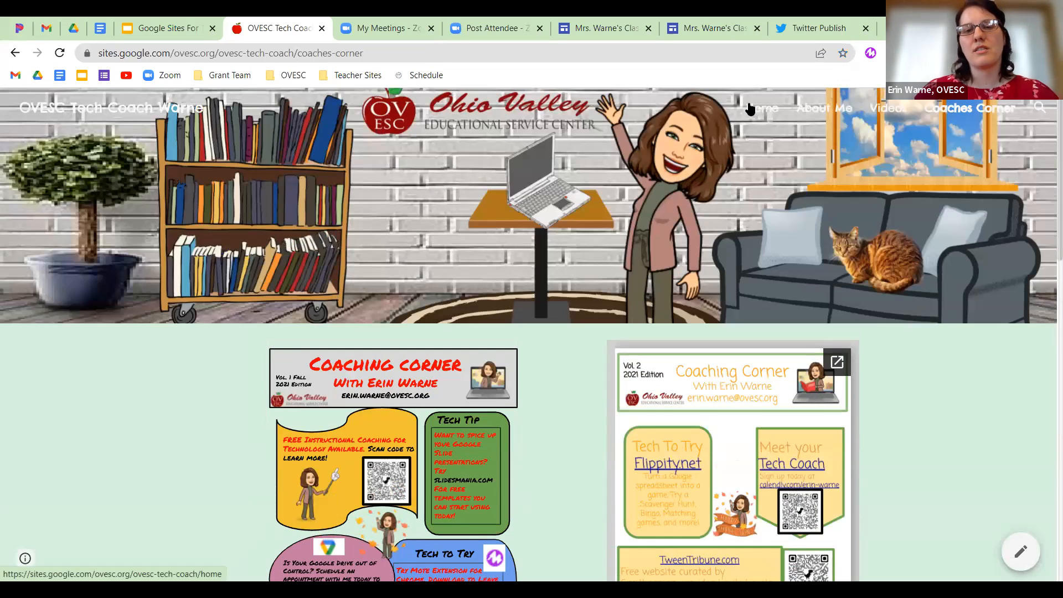
{"action": "left_click", "coordinate": [750, 107]}
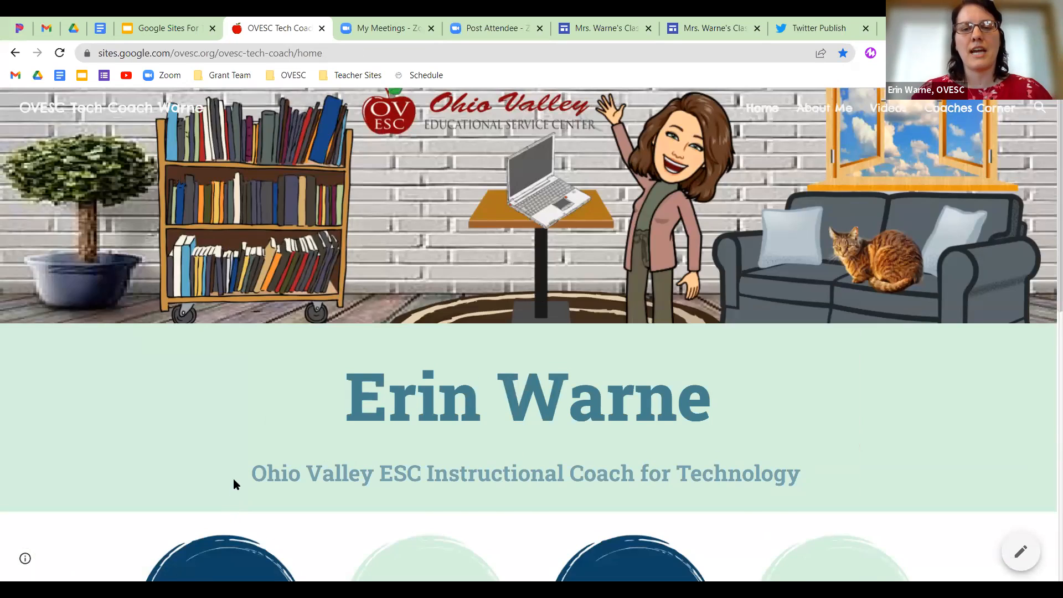
{"action": "scroll", "coordinate": [233, 481], "scroll_direction": "down", "scroll_amount": 3}
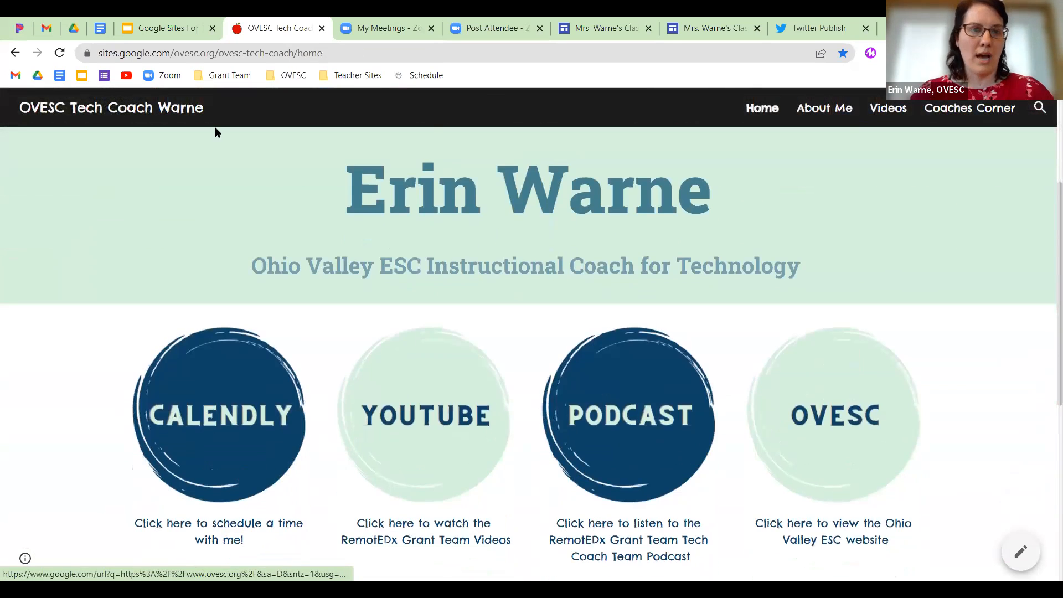
{"action": "scroll", "coordinate": [217, 132], "scroll_direction": "up", "scroll_amount": 3}
Present the slideshow full screen from slide 15, Do You Have Any Questions?
{"action": "left_click", "coordinate": [168, 29]}
{"action": "left_click", "coordinate": [92, 443]}
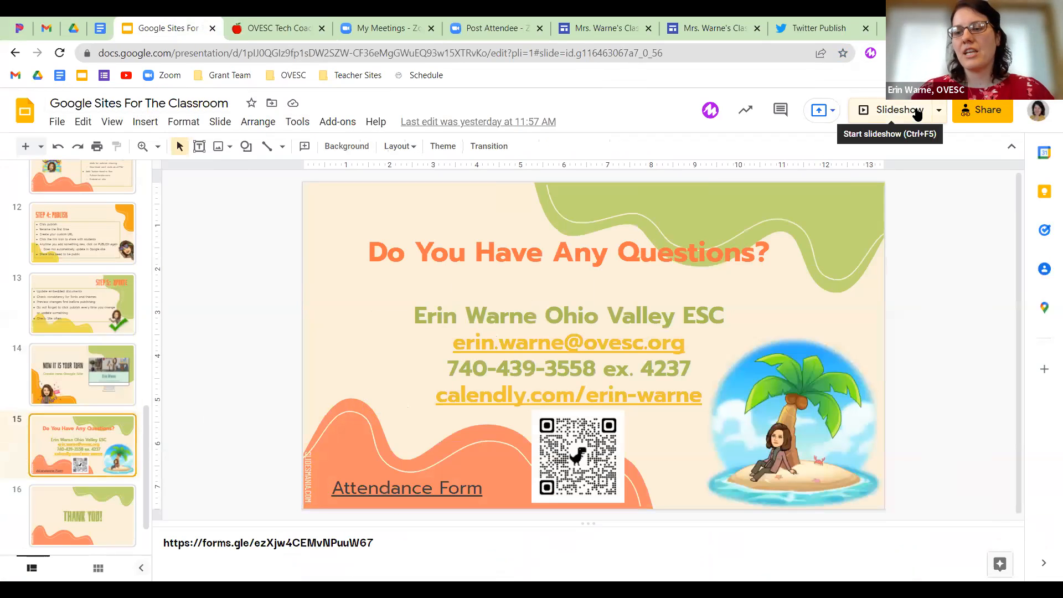
{"action": "left_click", "coordinate": [916, 113]}
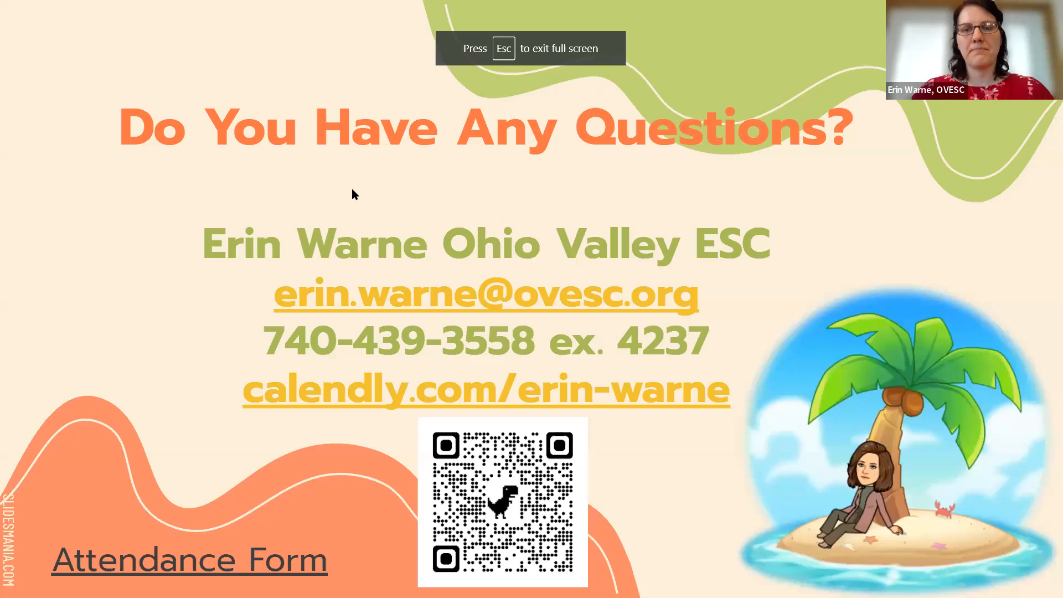